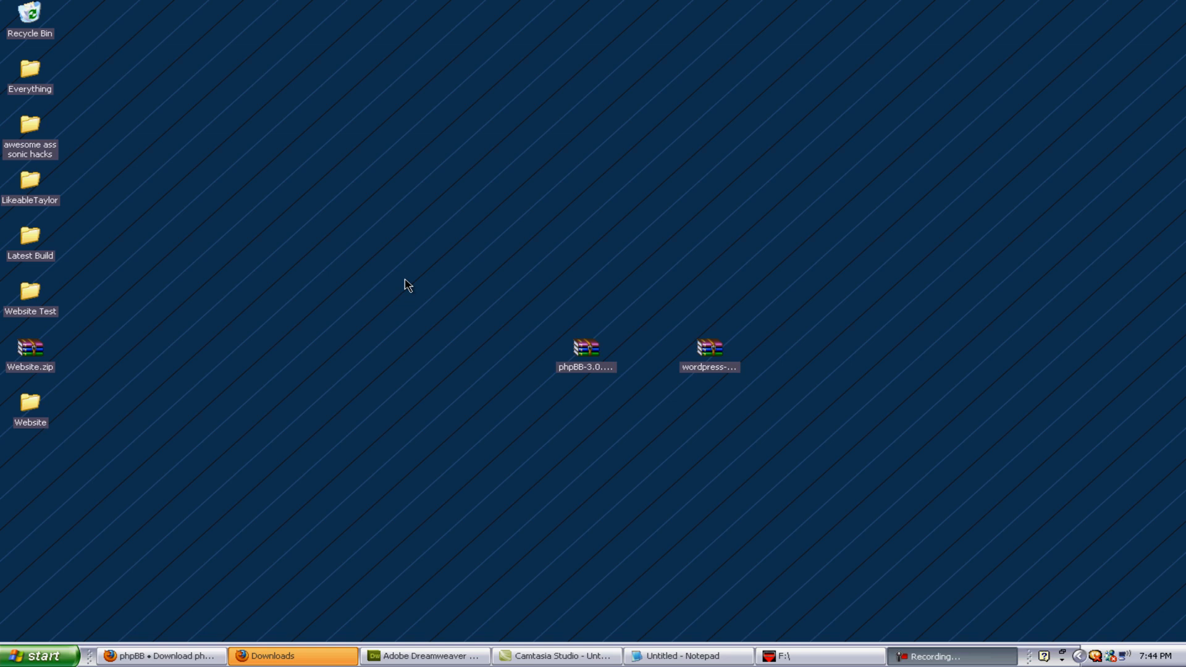
Step: Check the downloaded phpBB archive on the desktop against the phpBB download page
left_click_drag(512, 298, 651, 417)
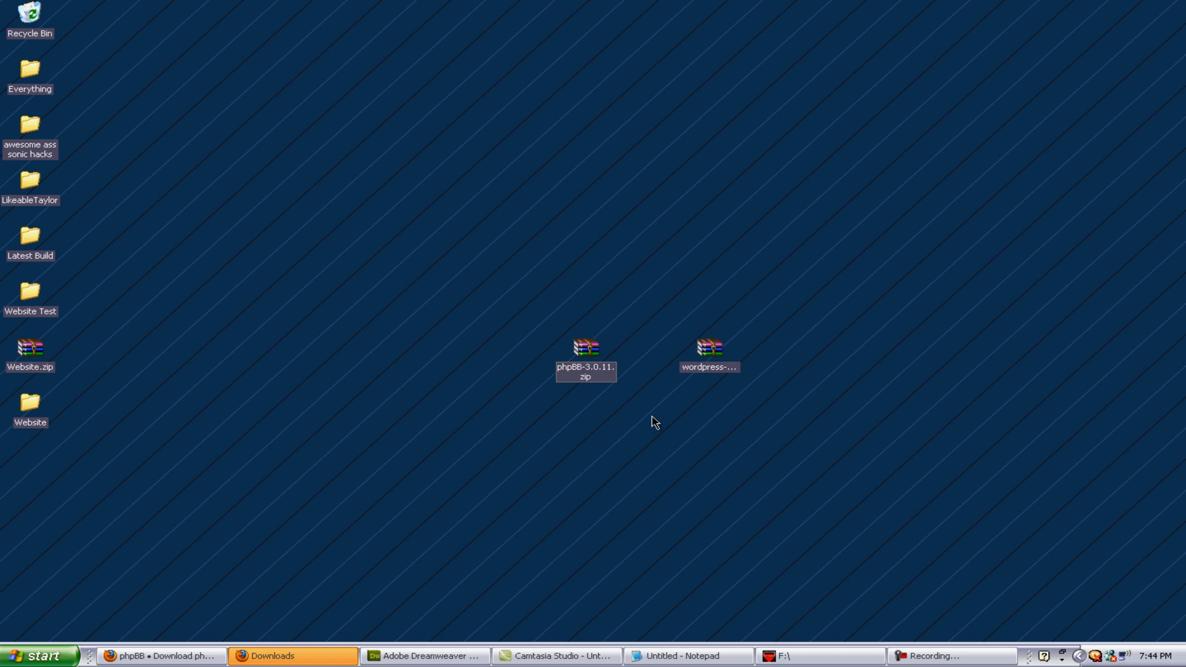
left_click_drag(509, 294, 658, 480)
left_click(654, 475)
left_click_drag(496, 316, 429, 498)
left_click(161, 656)
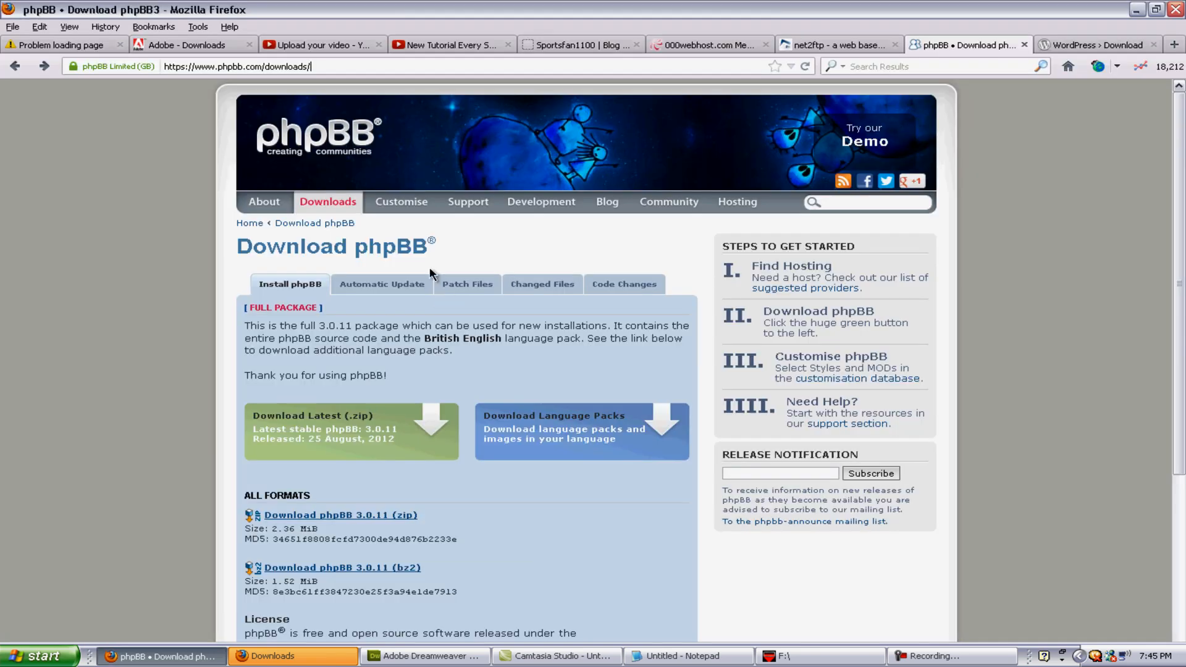
left_click_drag(328, 67, 262, 66)
left_click(1138, 9)
left_click(160, 656)
left_click(1137, 10)
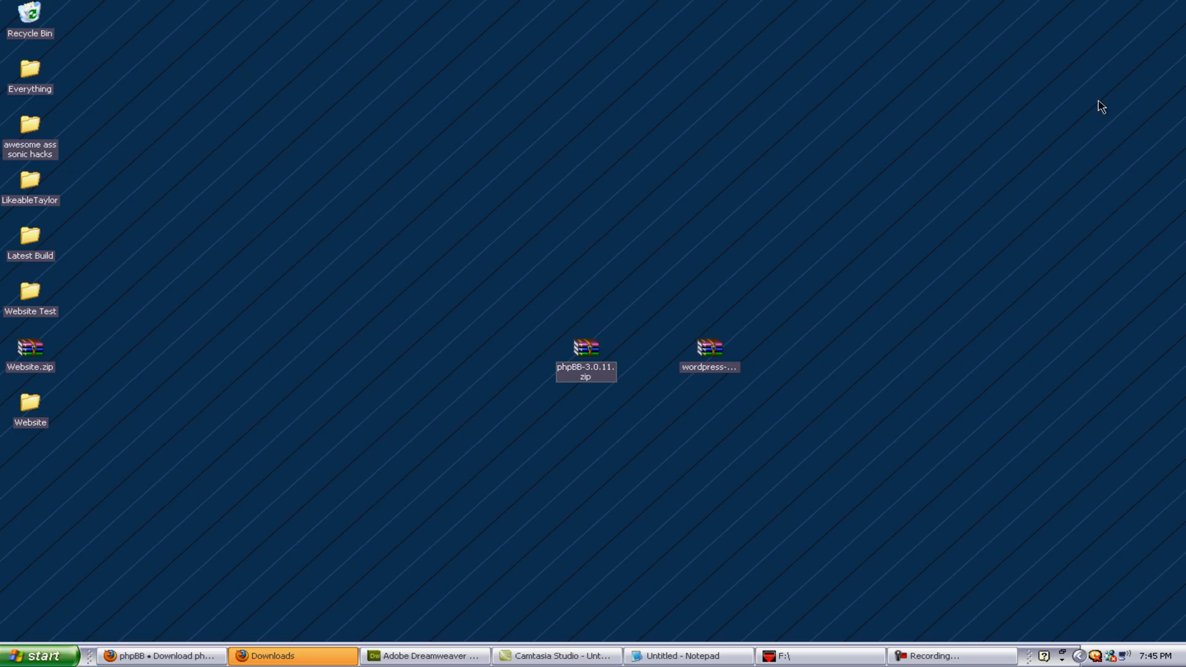
Step: Inspect wordpress-3.4.2.zip in WinRAR to confirm it contains a wordpress folder, then close it
left_click(709, 371)
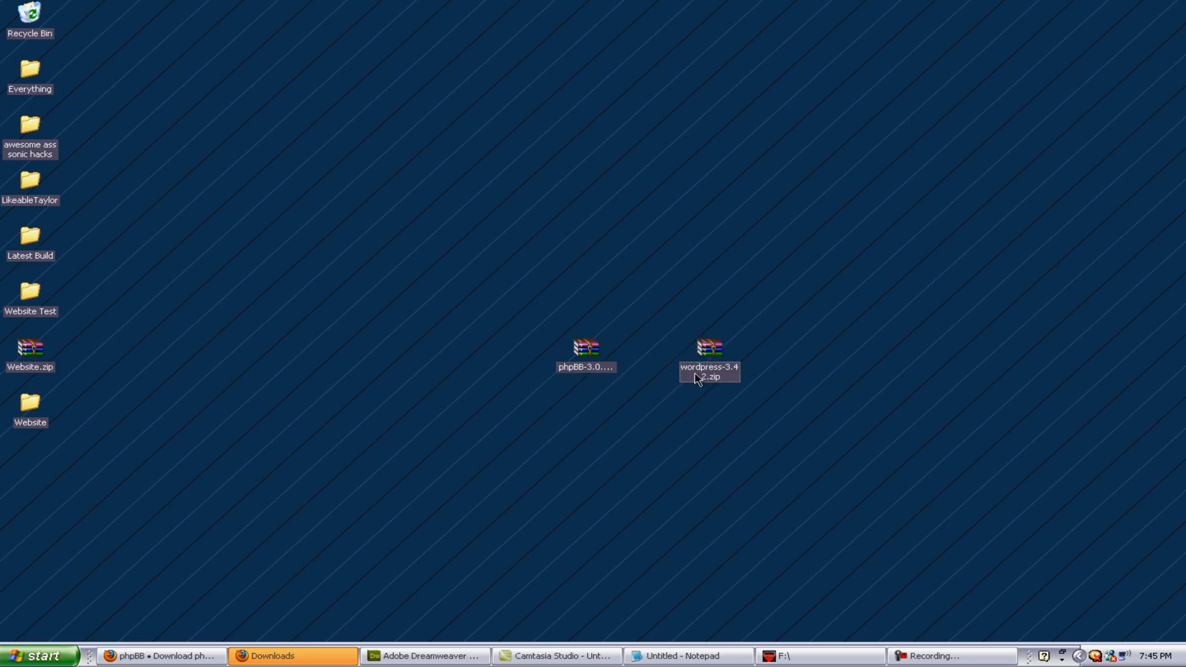
double_click(727, 380)
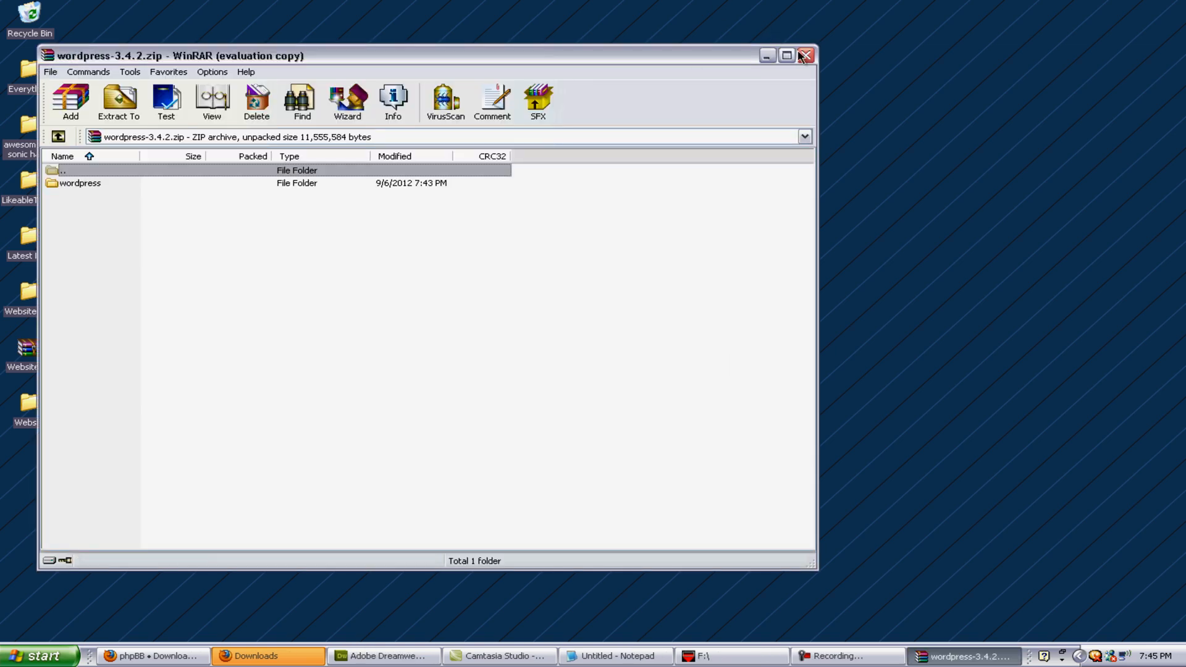
left_click(806, 55)
Step: Bring up the WordPress 3.4.2 download page and confirm both zip archives sit on the desktop
left_click(154, 656)
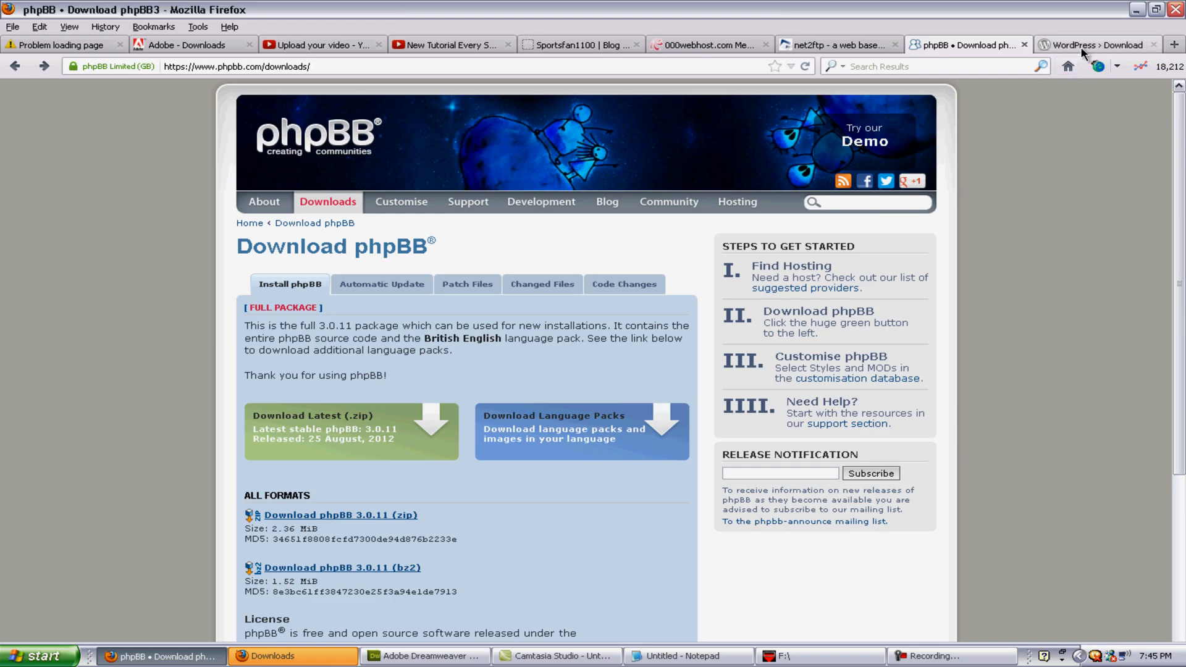
left_click(1082, 47)
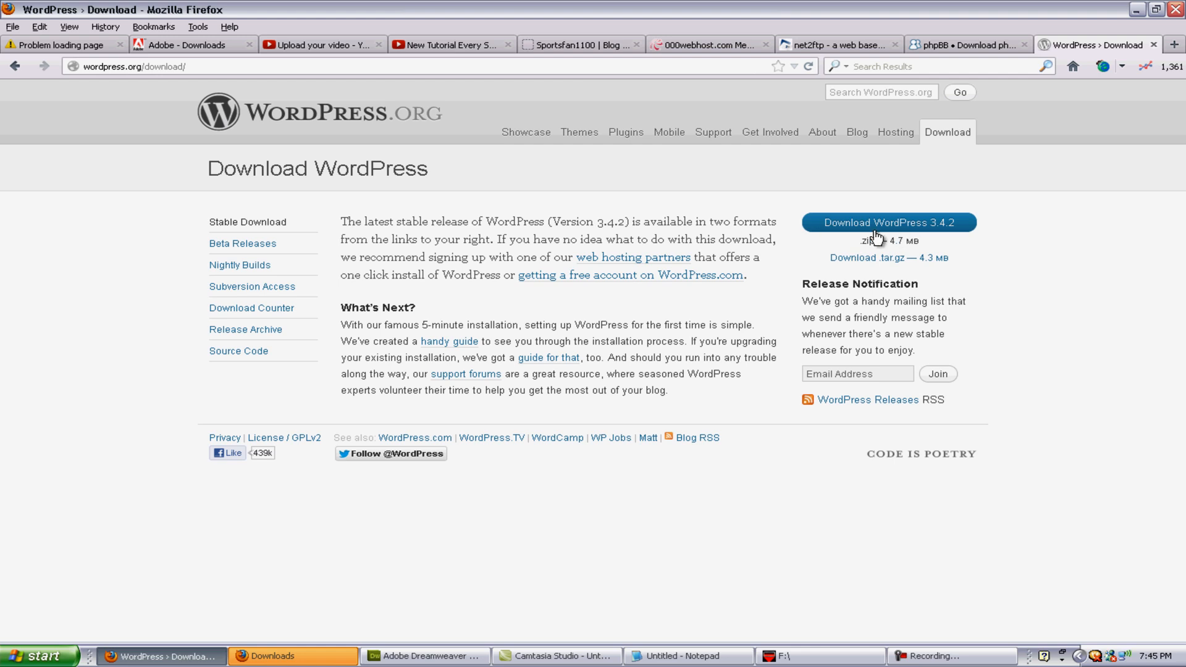
left_click(1137, 9)
left_click_drag(530, 210, 881, 422)
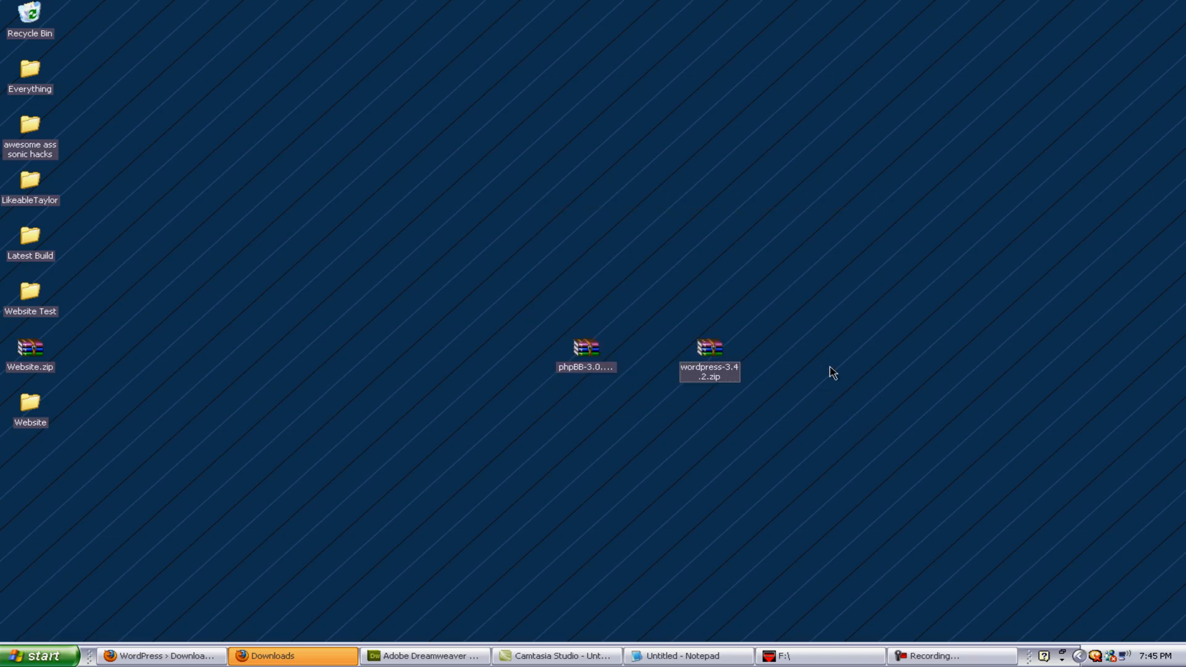
left_click(137, 657)
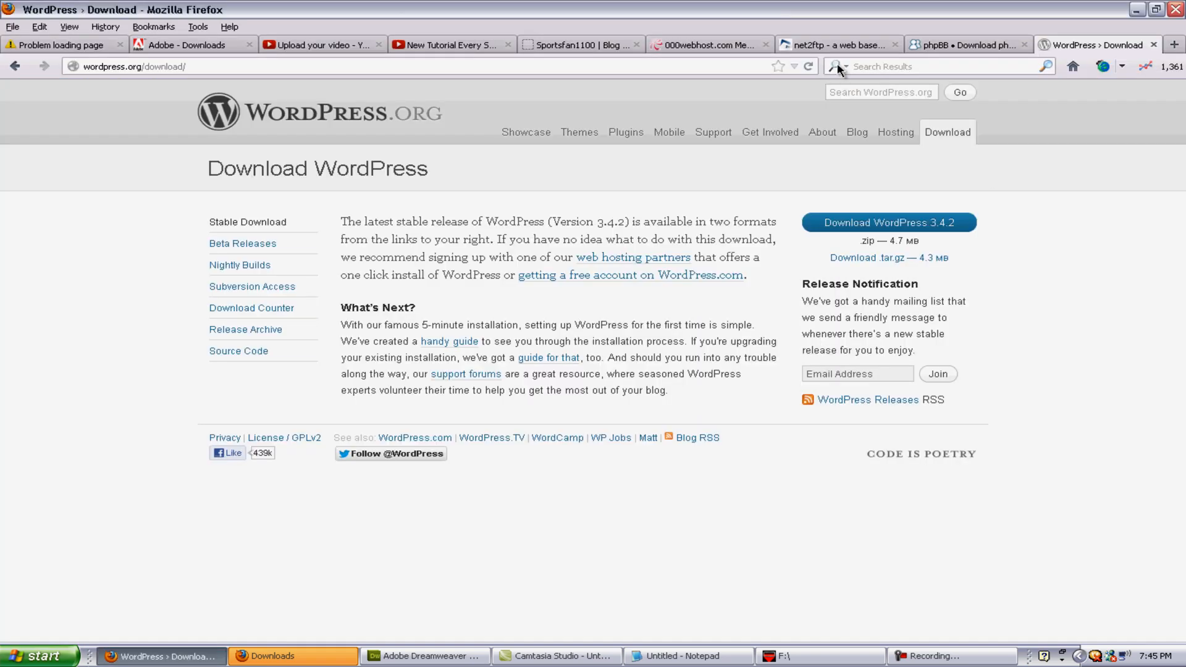
left_click(839, 45)
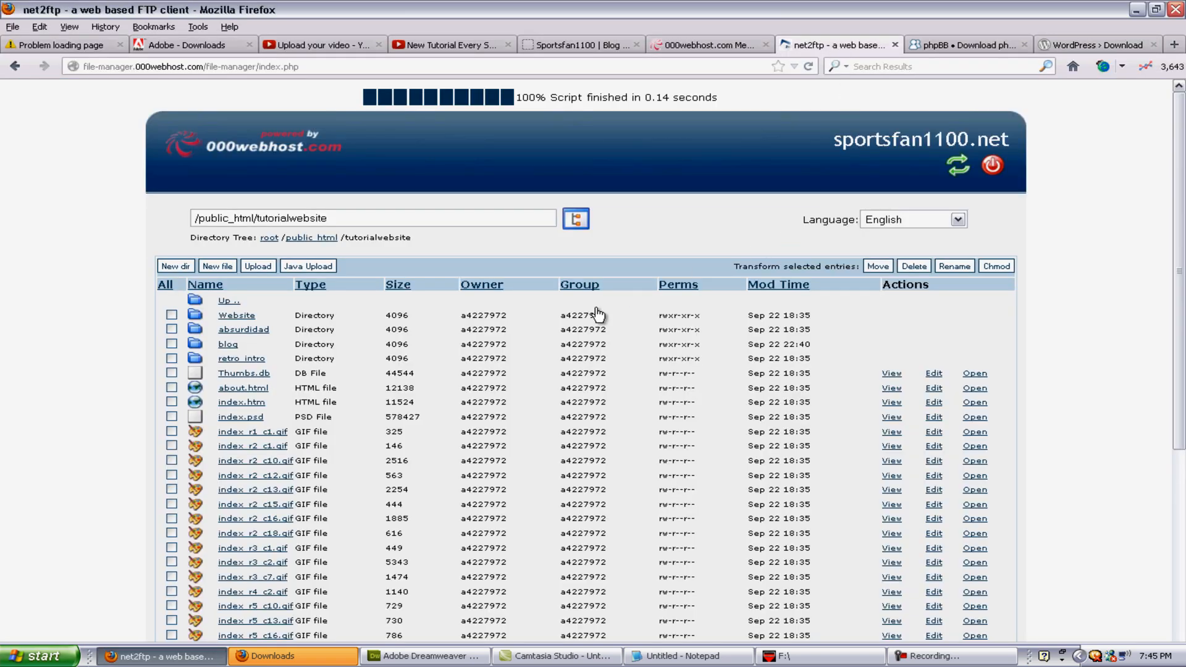
Step: Upload phpBB-3.0.11.zip as an archive into /public_html/tutorialwebsite to unpack it into phpBB3
left_click(171, 344)
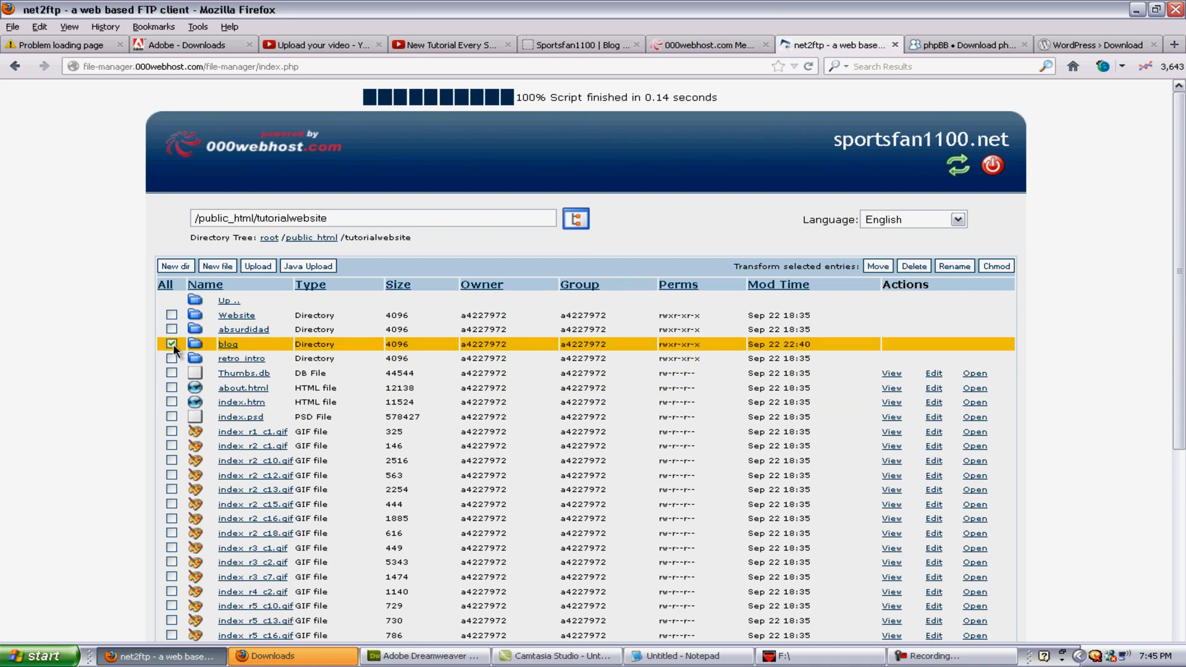
left_click(172, 346)
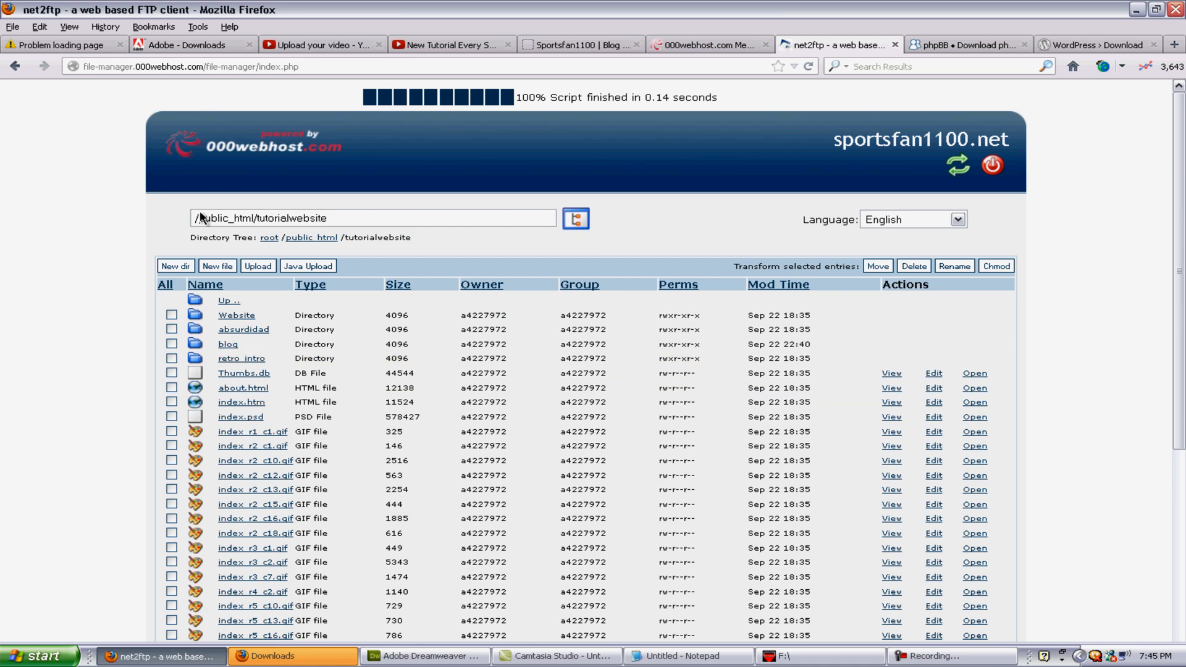
left_click(254, 269)
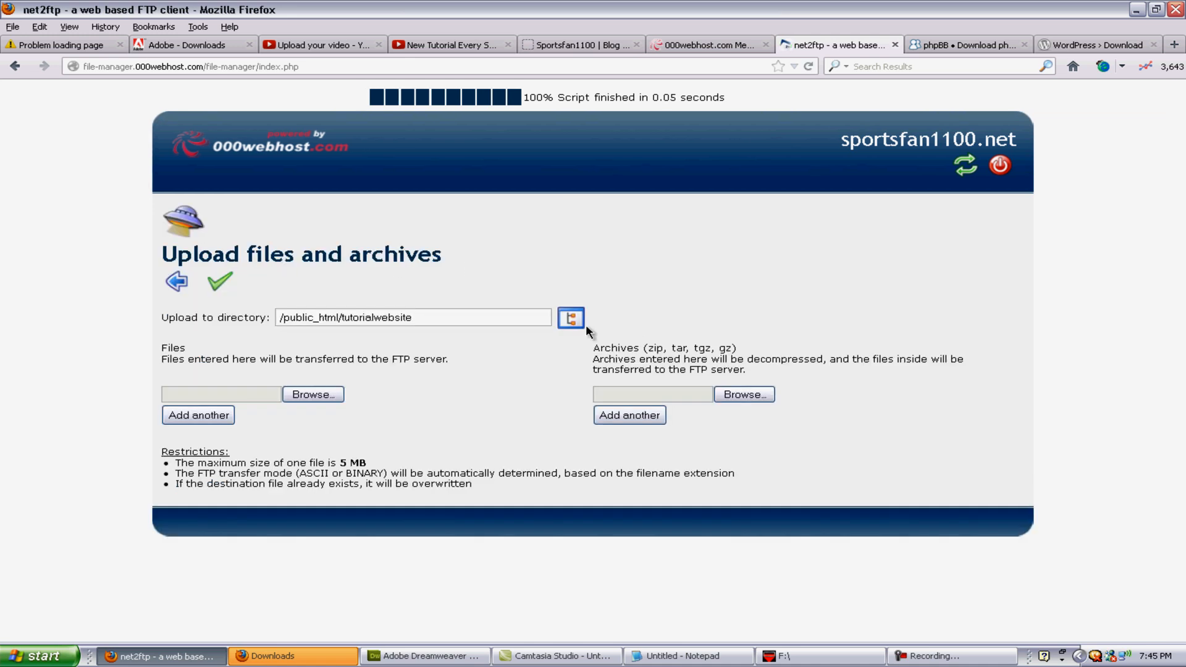
left_click(761, 391)
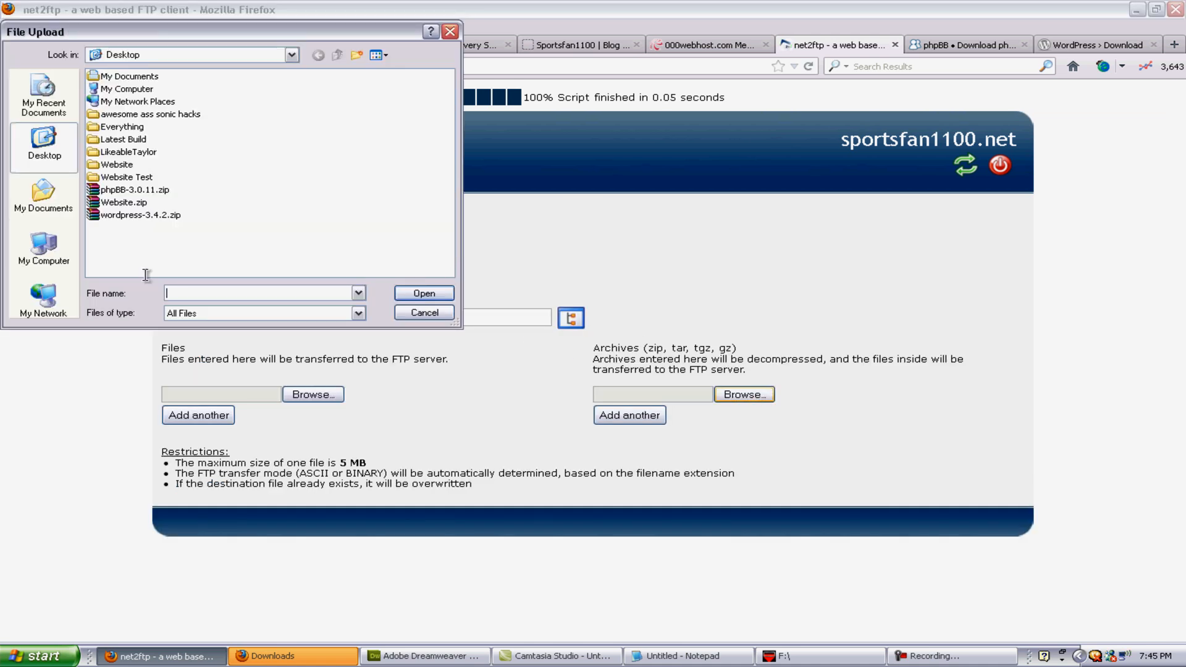
double_click(143, 202)
left_click(217, 284)
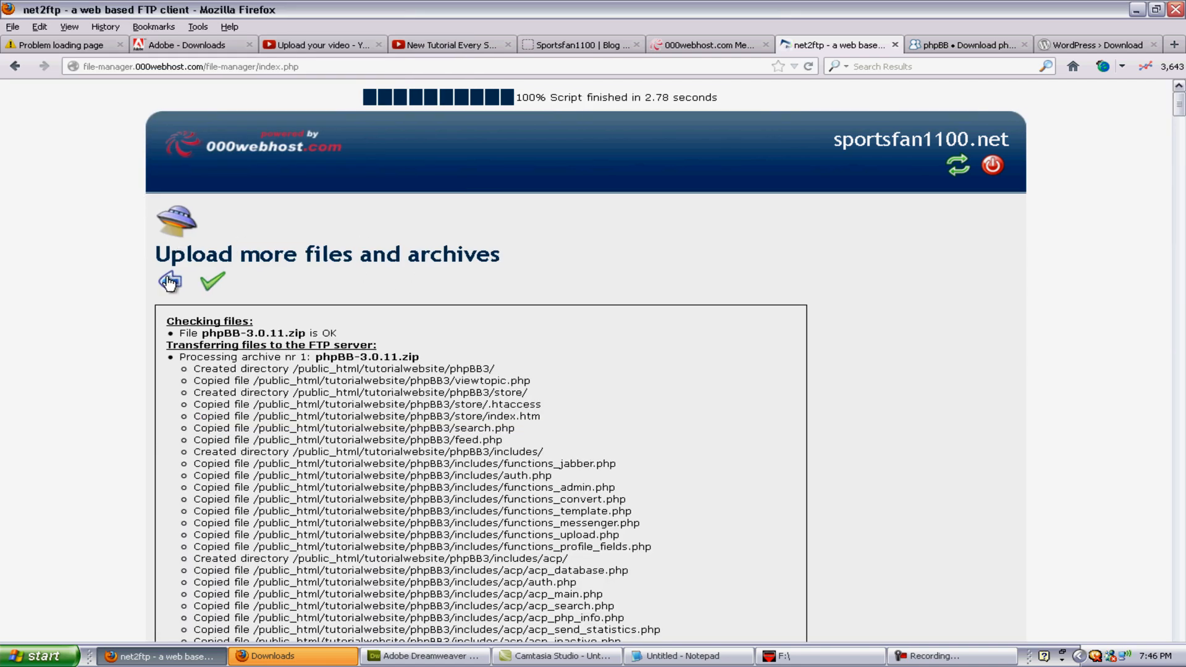
Step: Rename the phpBB3 folder in /public_html/tutorialwebsite to forums and return to the listing
left_click(169, 283)
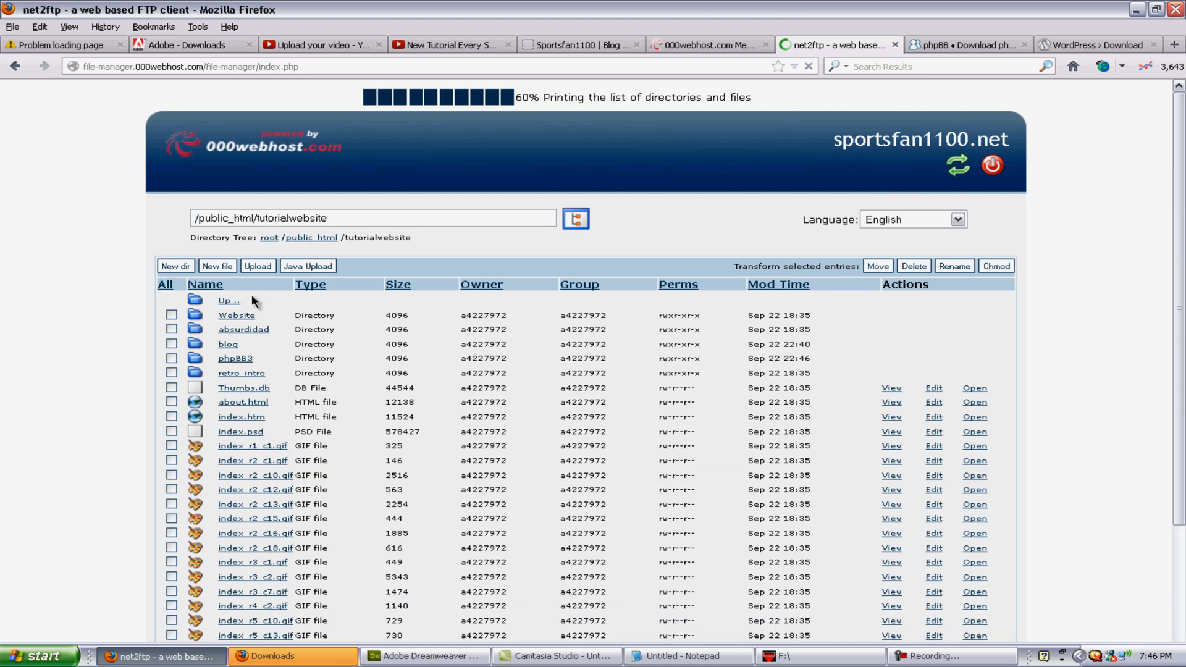
left_click(240, 364)
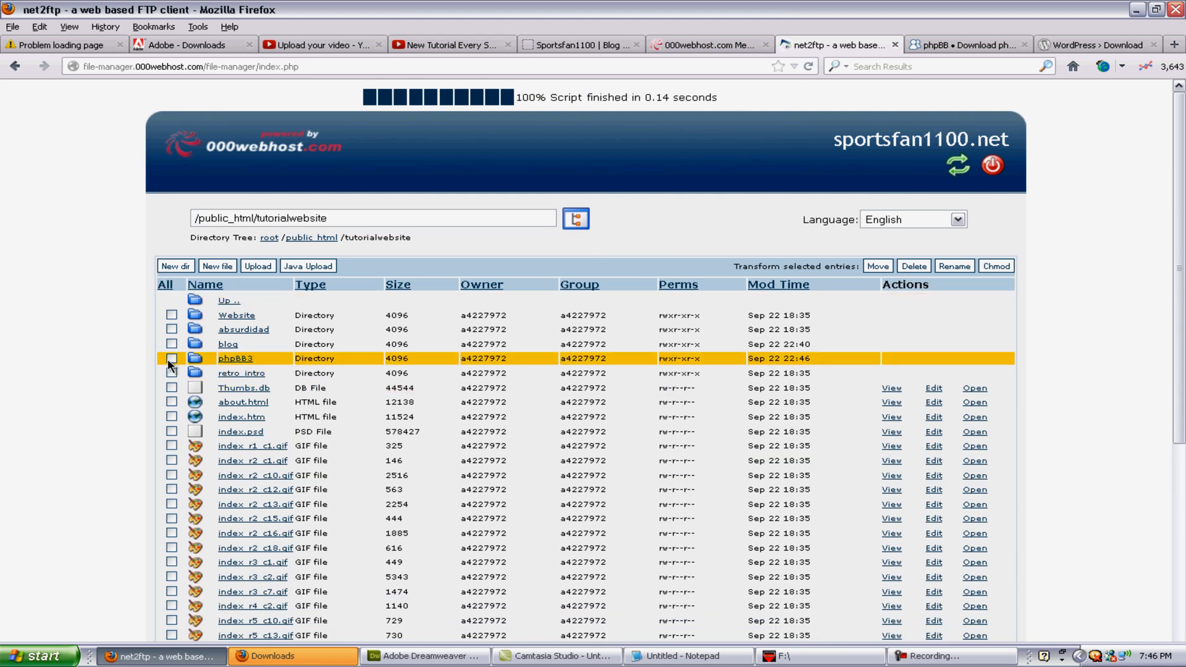
left_click(954, 266)
left_click_drag(306, 330, 127, 336)
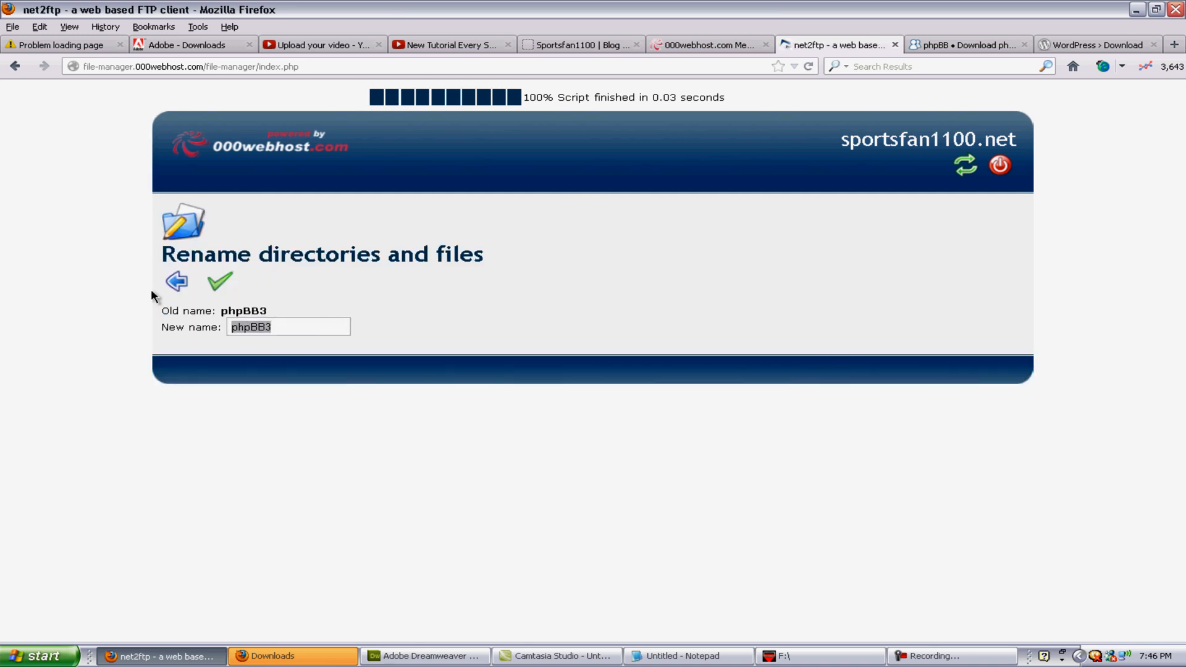
type("forum")
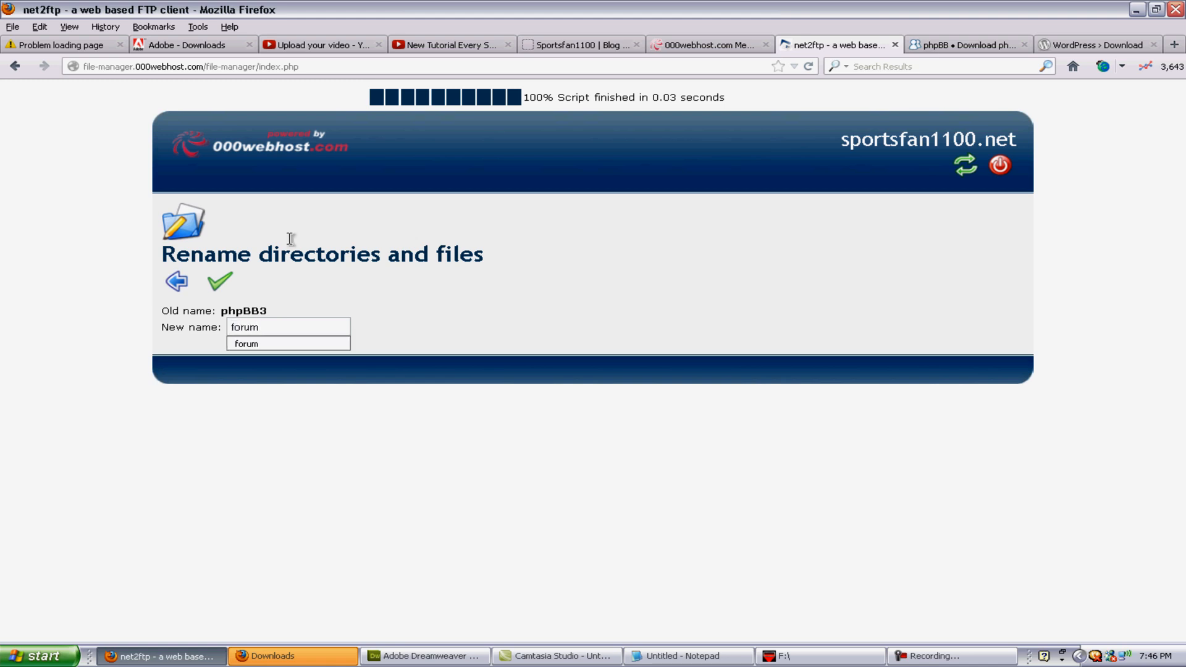
left_click(299, 306)
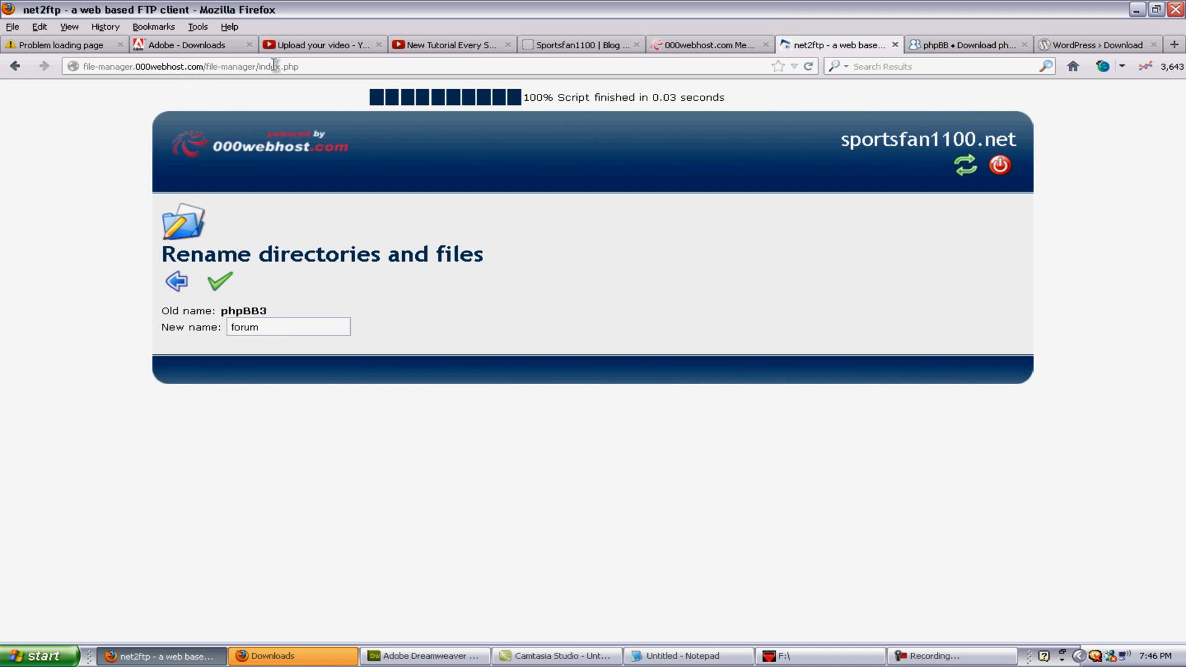
double_click(274, 328)
left_click(274, 327)
left_click(326, 289)
left_click(220, 282)
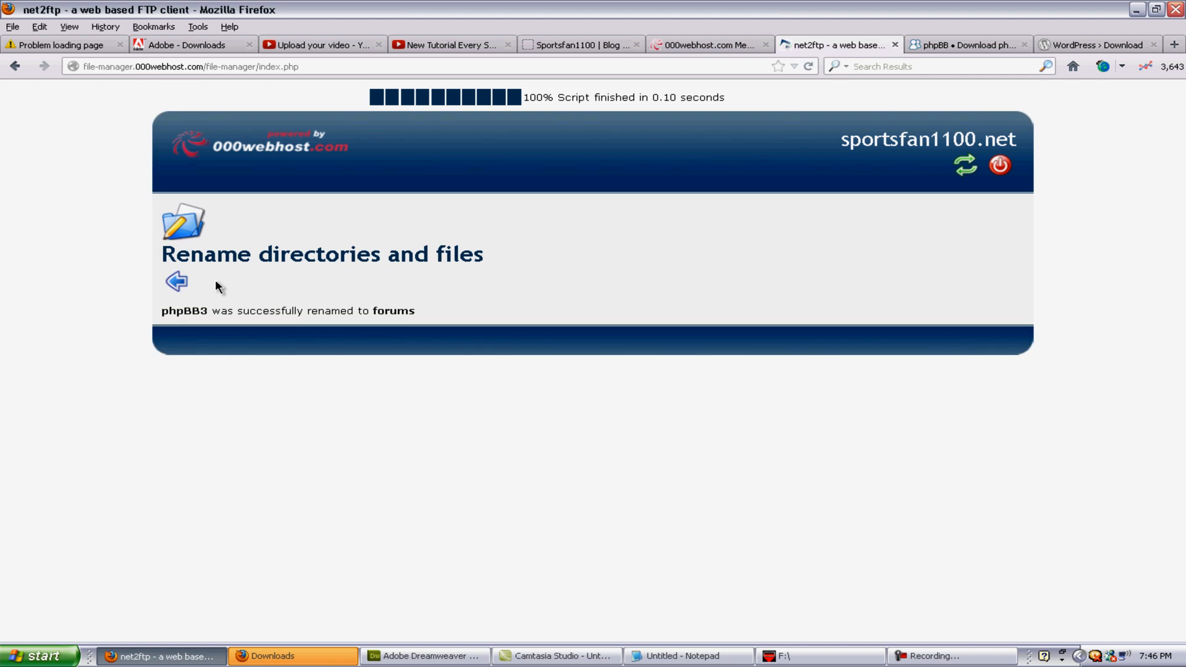
left_click(176, 282)
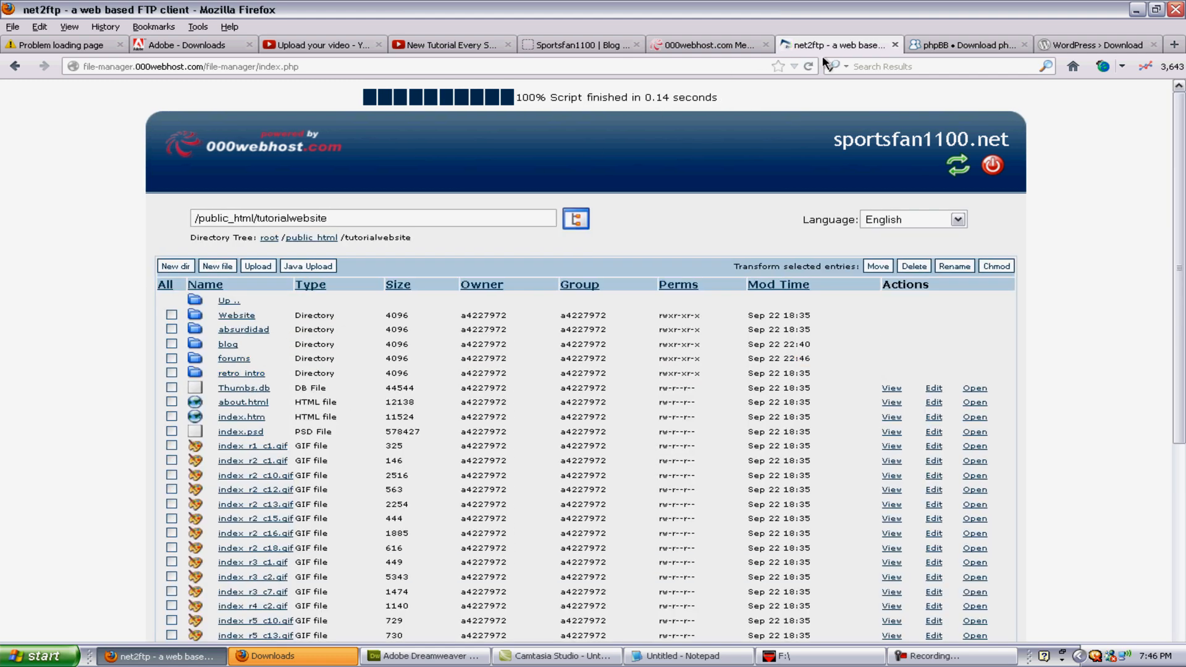
left_click(952, 45)
left_click(460, 64)
type("sport")
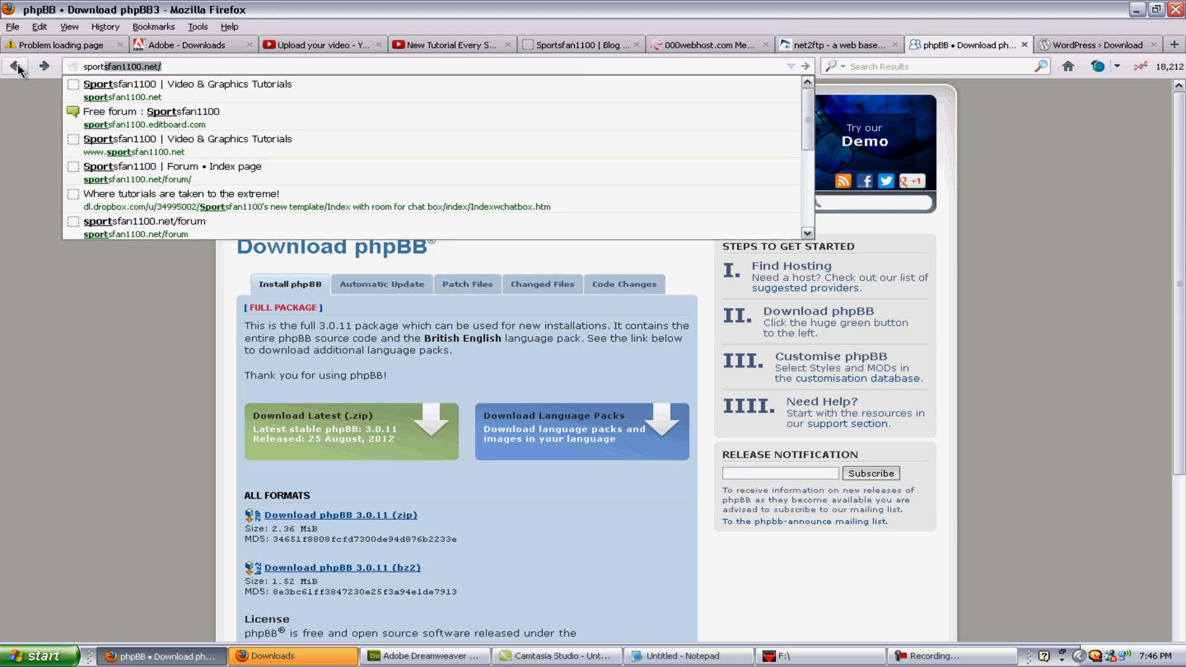
type("sfa")
key("Down")
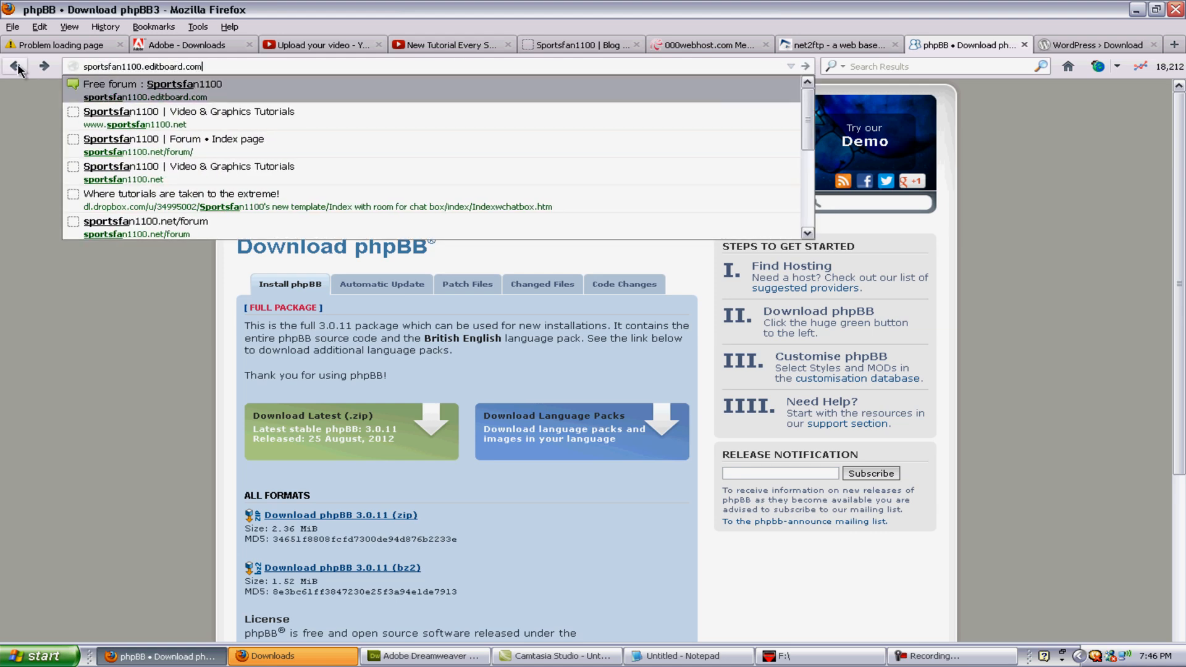
key("Down")
type("/")
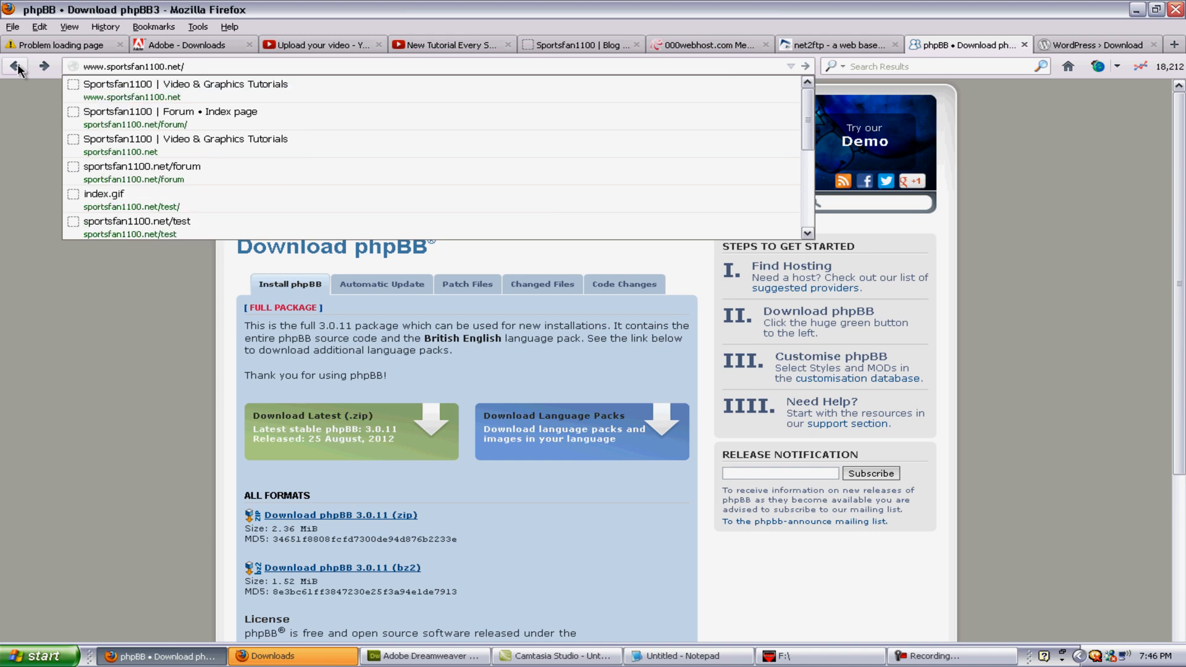
type("forum")
key("BackSpace")
key("BackSpace")
key("BackSpace")
key("BackSpace")
key("BackSpace")
key("BackSpace")
type("tutori")
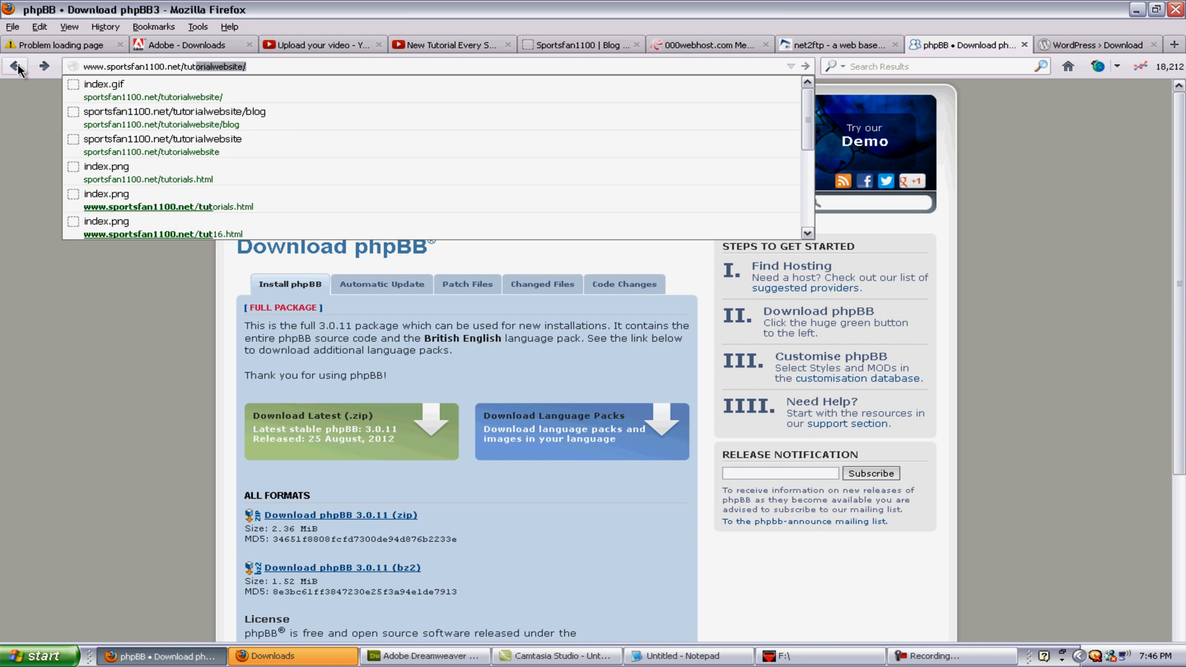
type("al")
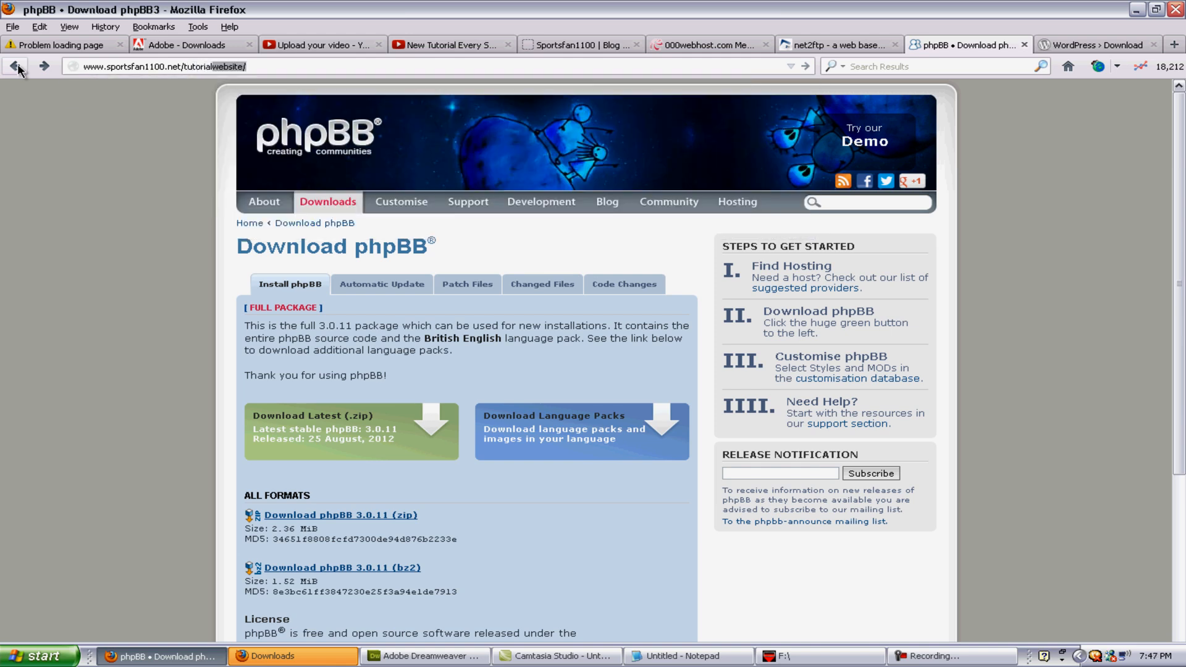
key("Right")
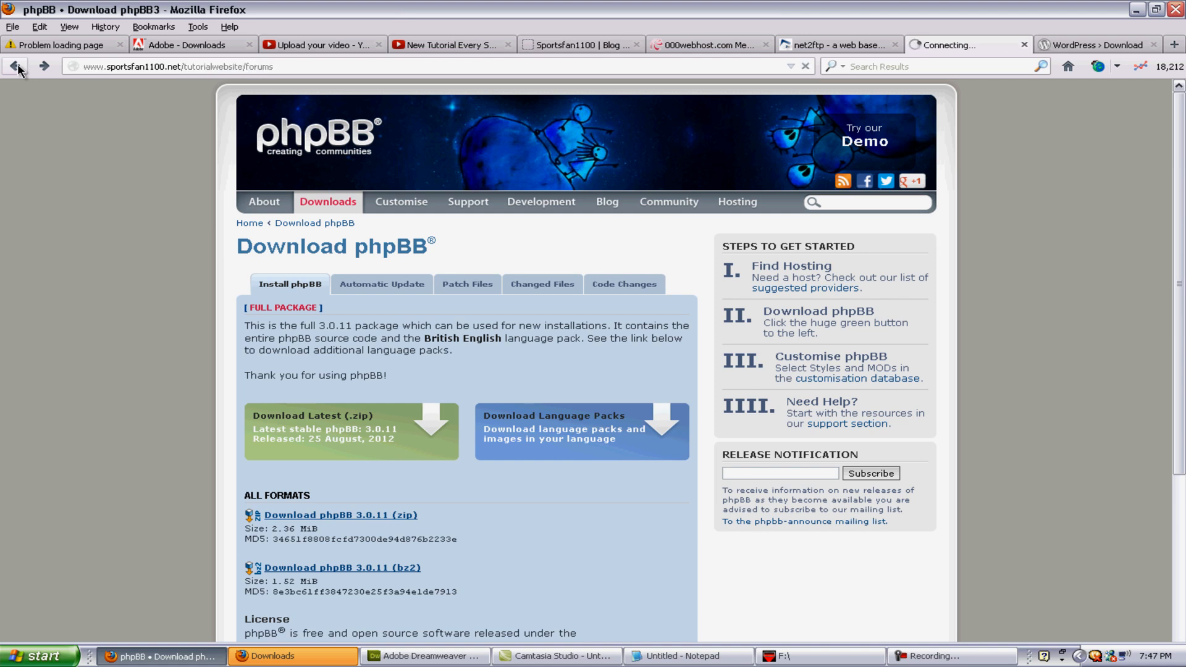
key("Return")
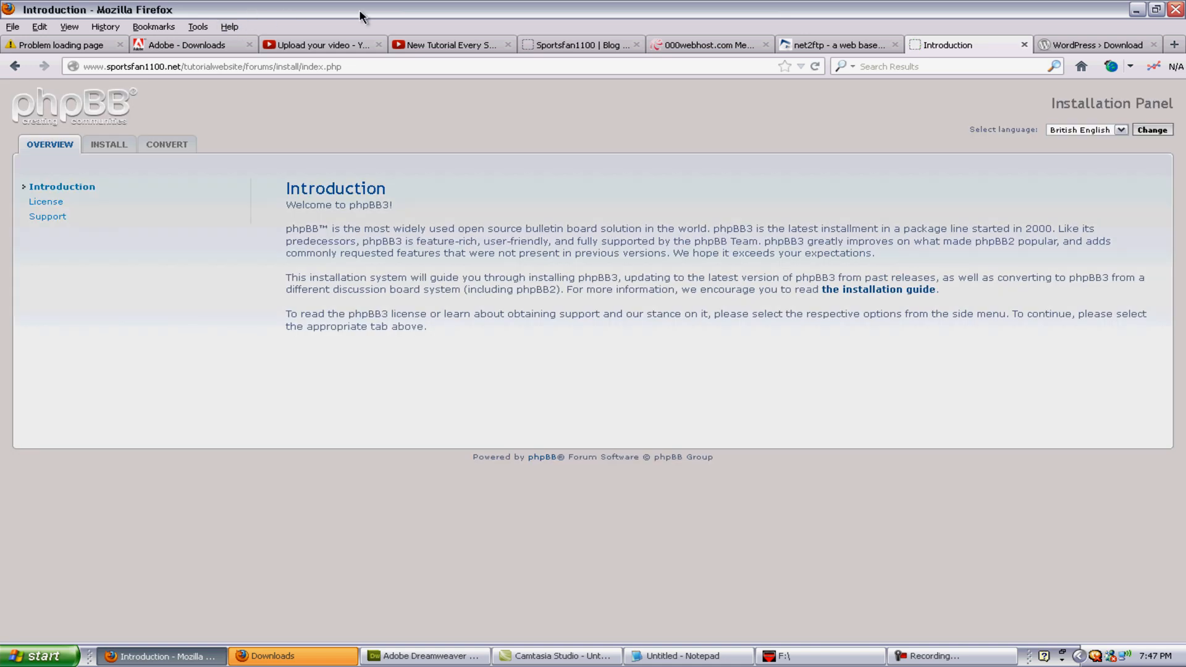
Step: Go from the phpBB Install introduction through the requirements check to database settings, then the 000webhost Members Area
left_click(116, 150)
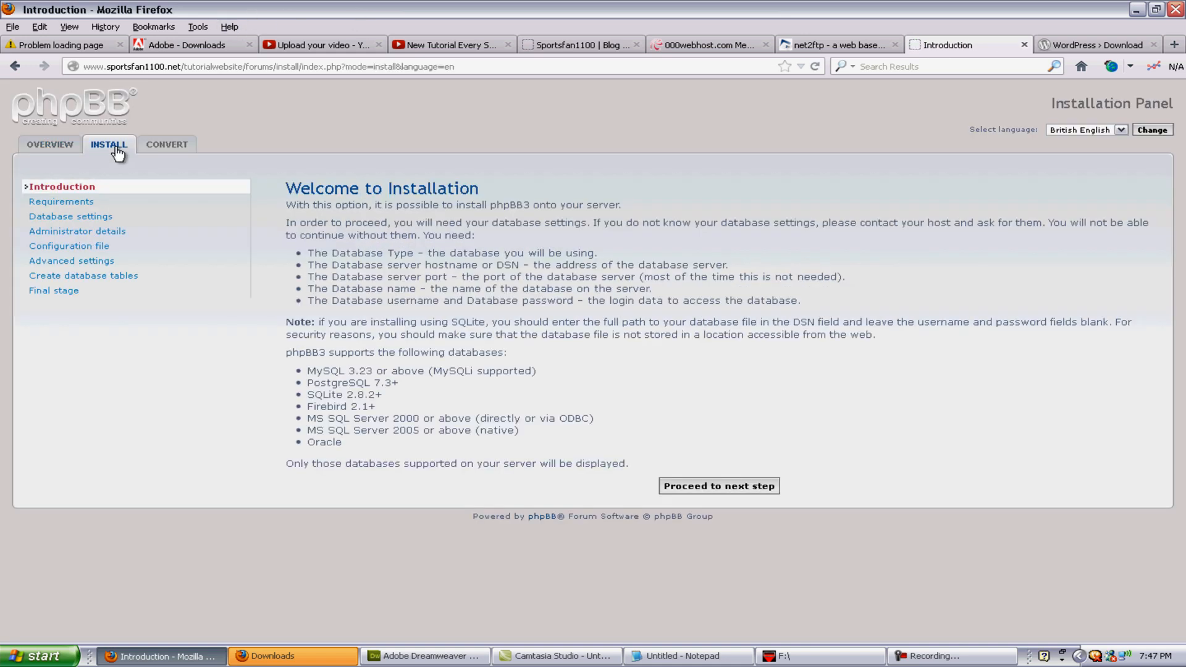
left_click(711, 489)
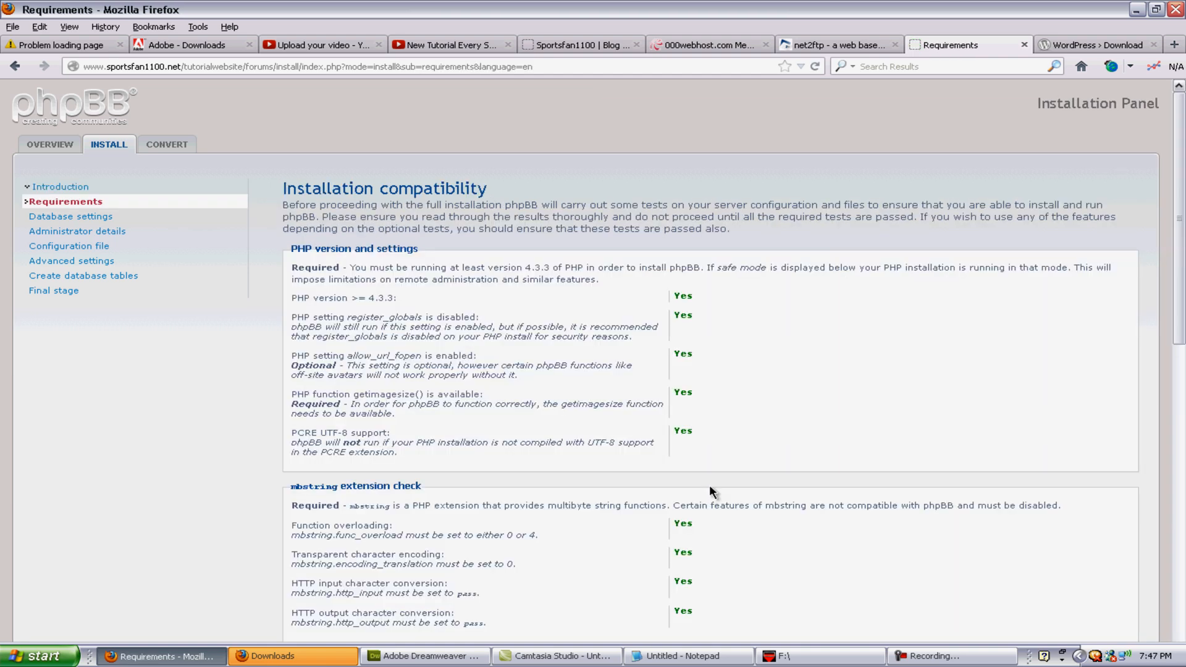
scroll(433, 475, "down", 10)
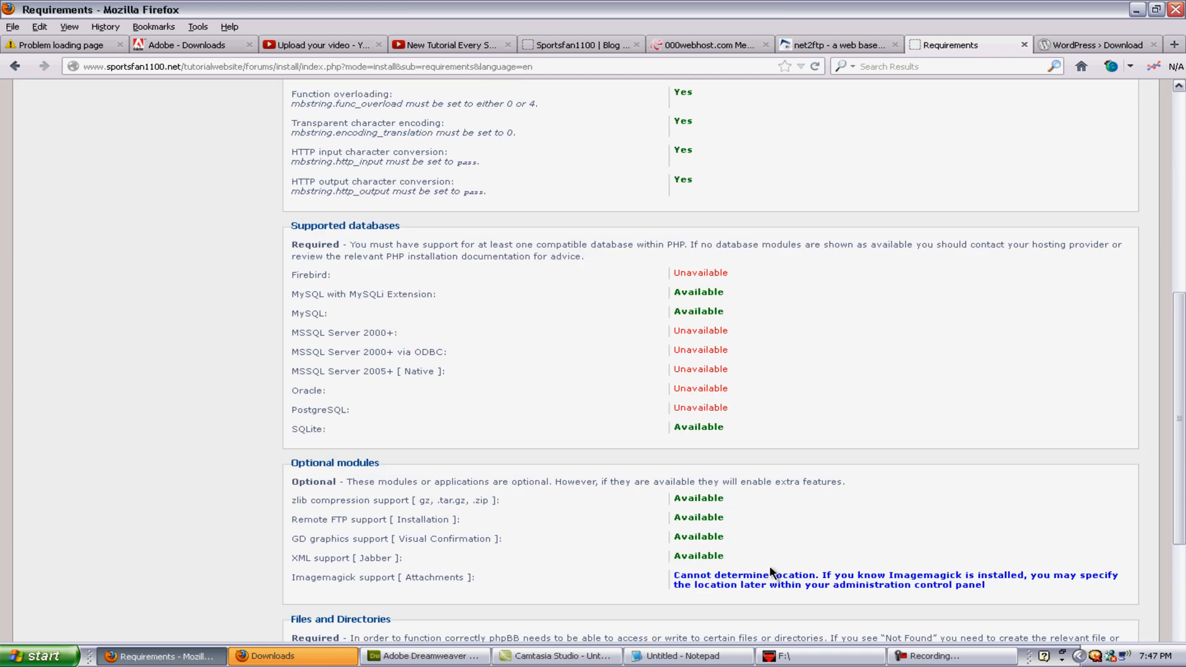
scroll(492, 501, "up", 10)
scroll(492, 500, "down", 13)
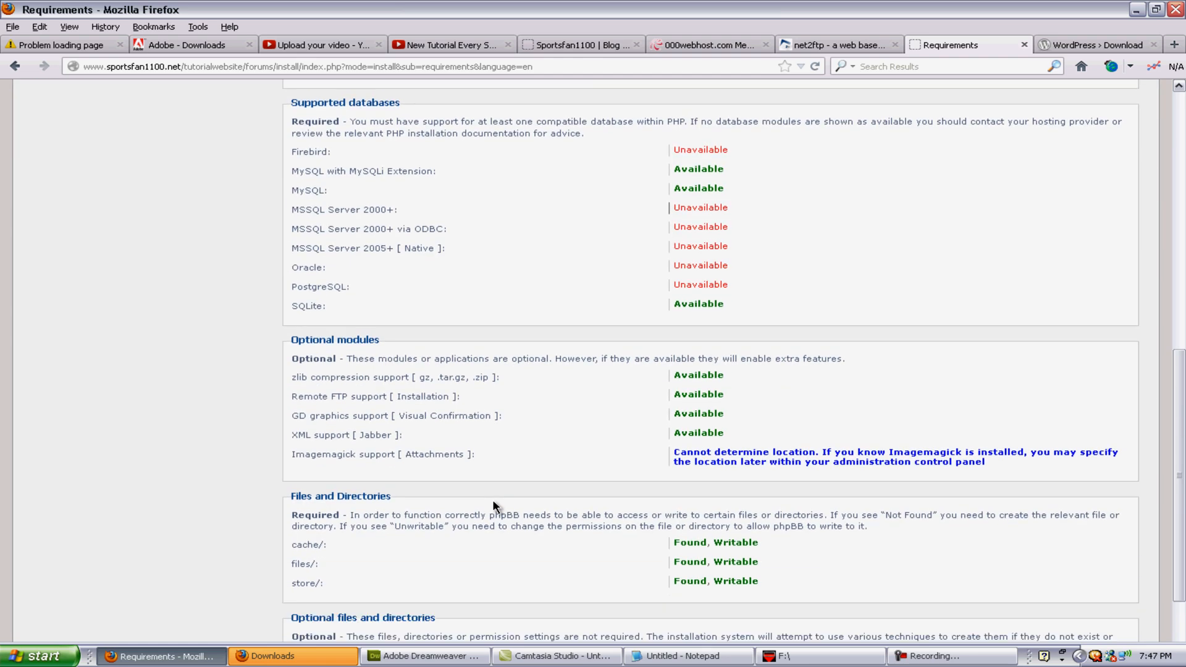
left_click(737, 615)
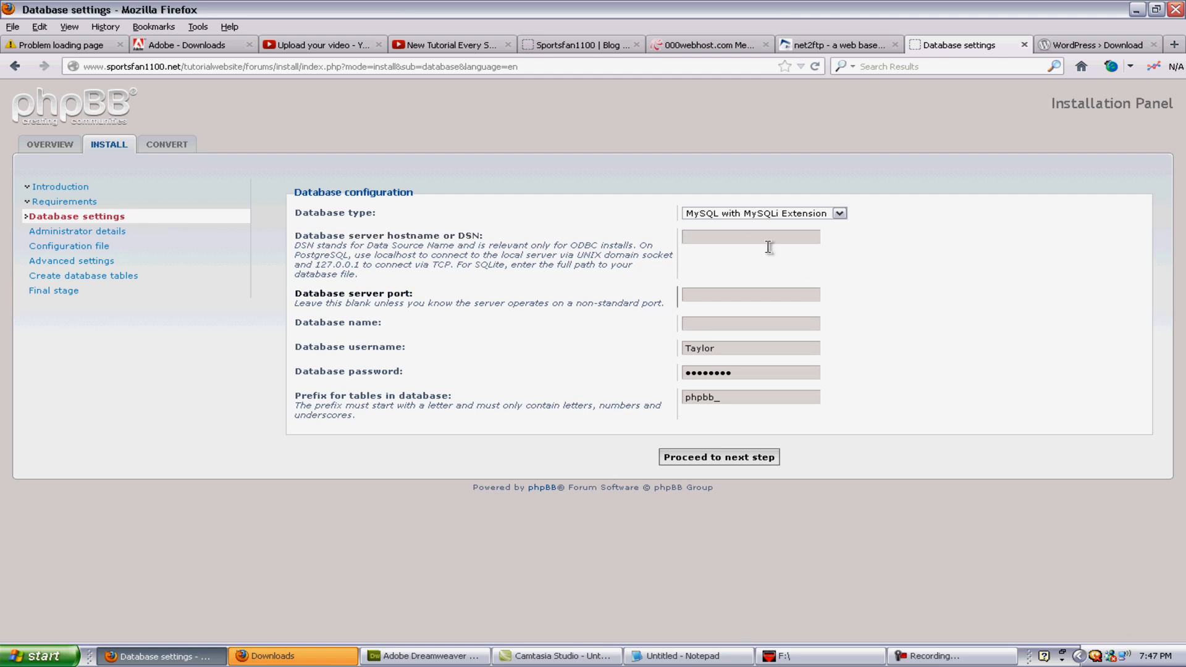
left_click(714, 54)
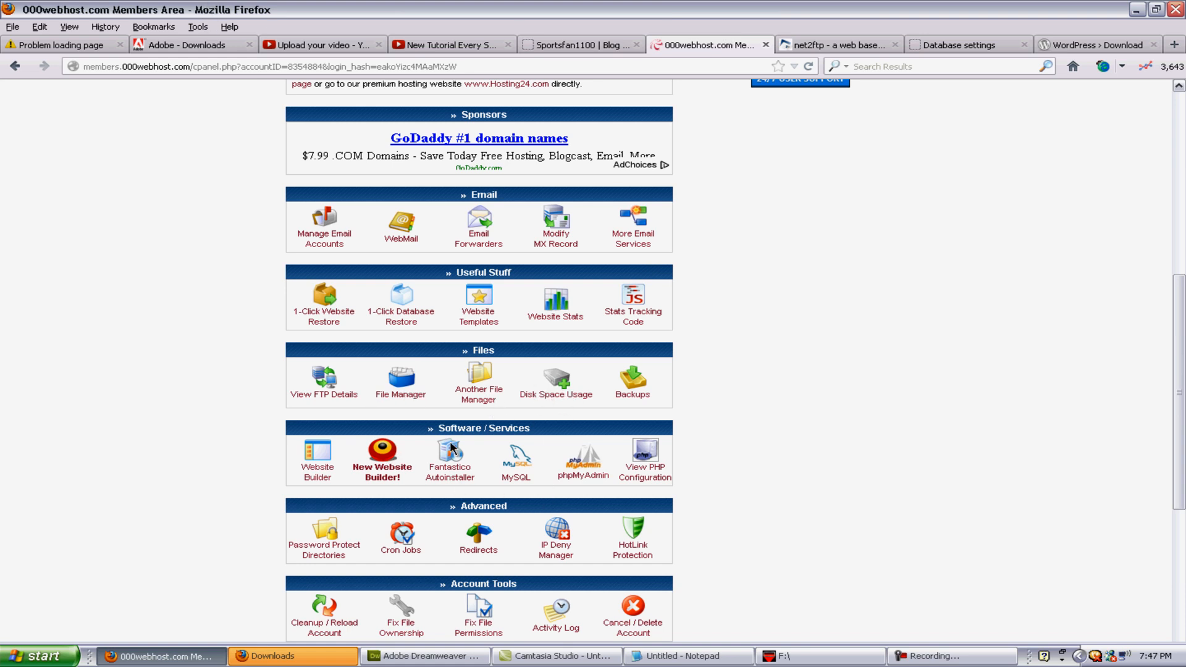
Step: In the 000webhost MySQL manager, review the new-database fields and copy the first existing database name
scroll(551, 472, "down", 3)
left_click(515, 389)
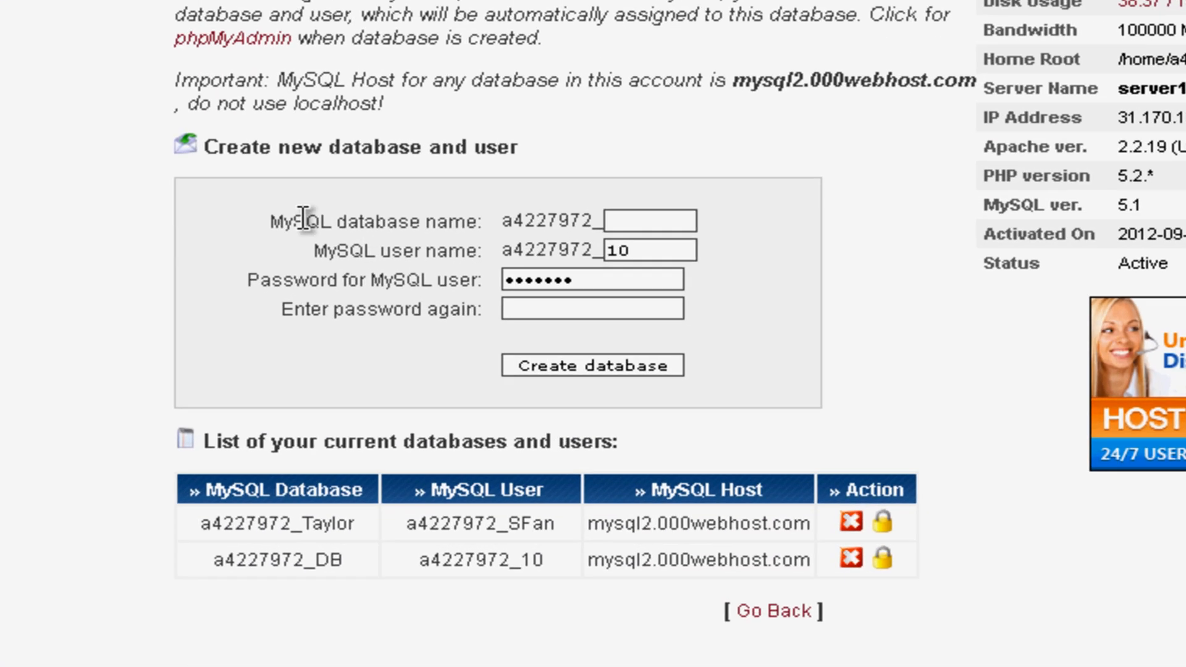
left_click_drag(374, 357, 433, 353)
left_click(653, 207)
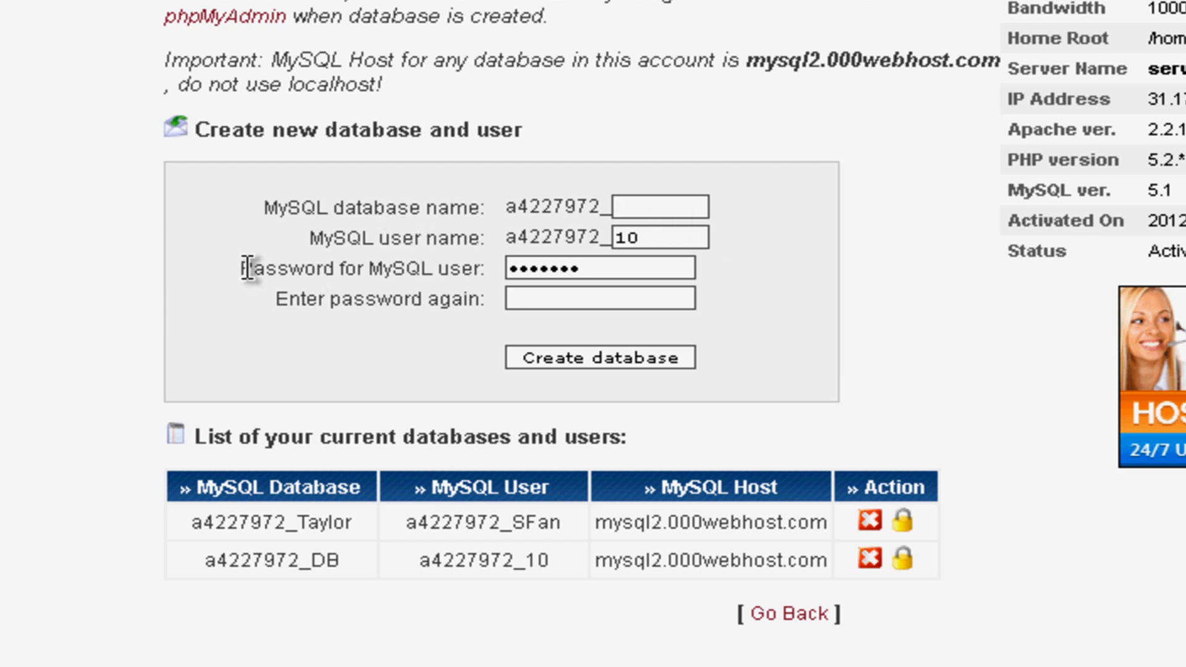
left_click_drag(239, 270, 480, 265)
left_click(464, 270)
left_click_drag(246, 317, 479, 304)
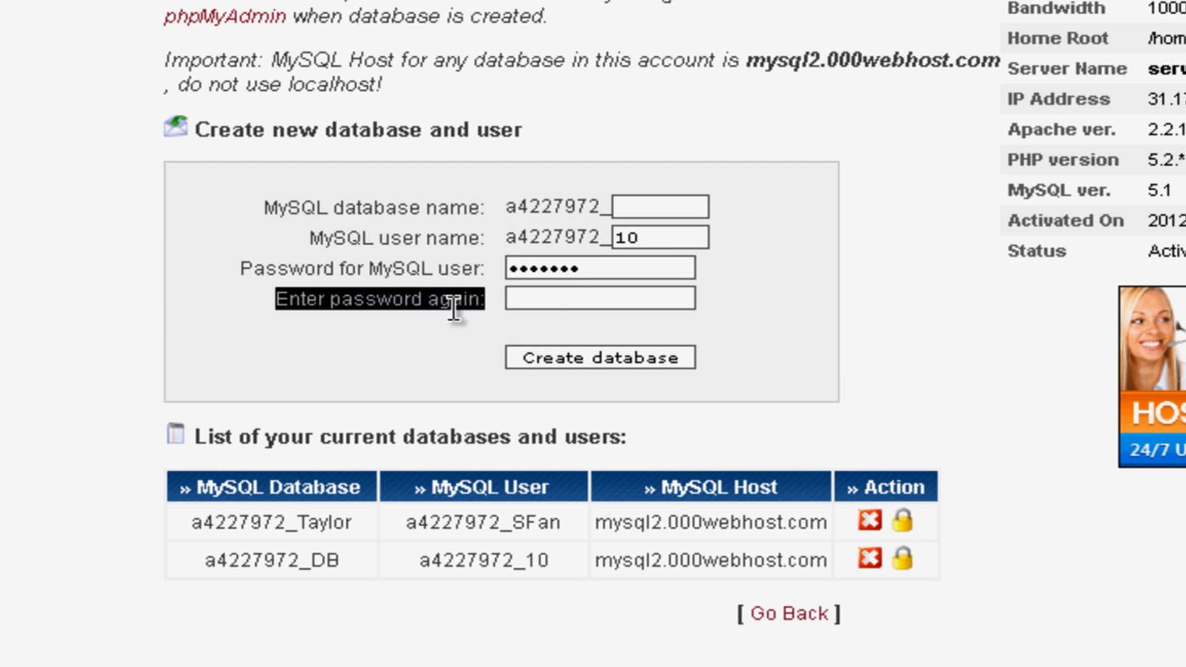
left_click(454, 307)
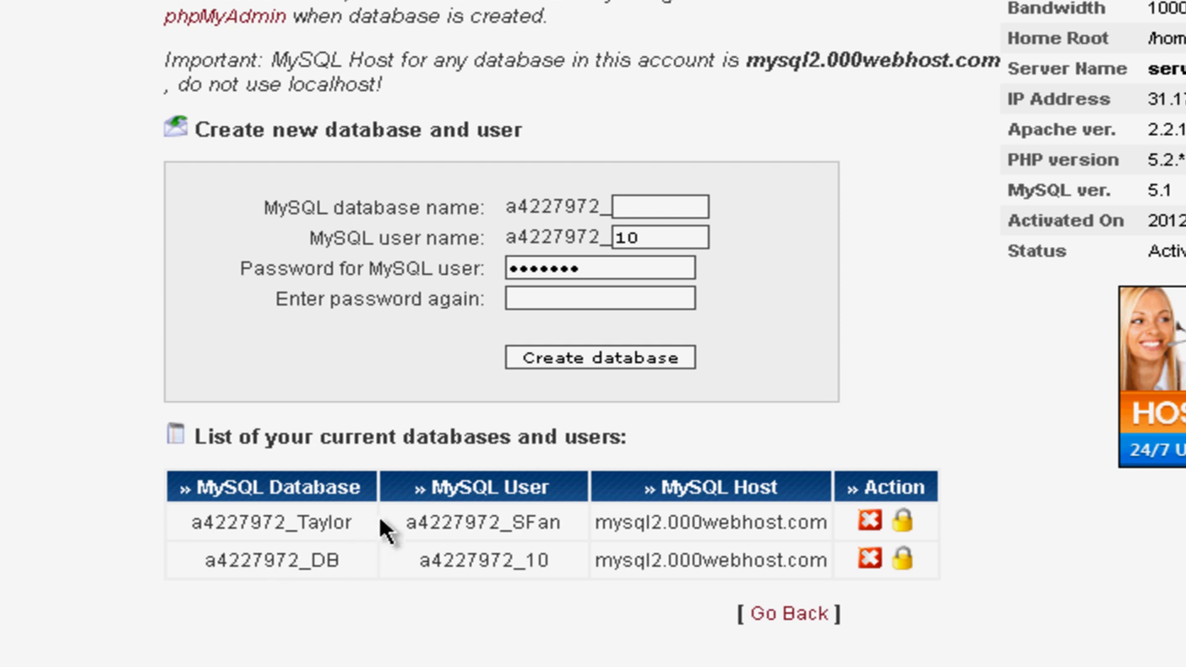
left_click_drag(191, 522, 362, 522)
key("ctrl+c")
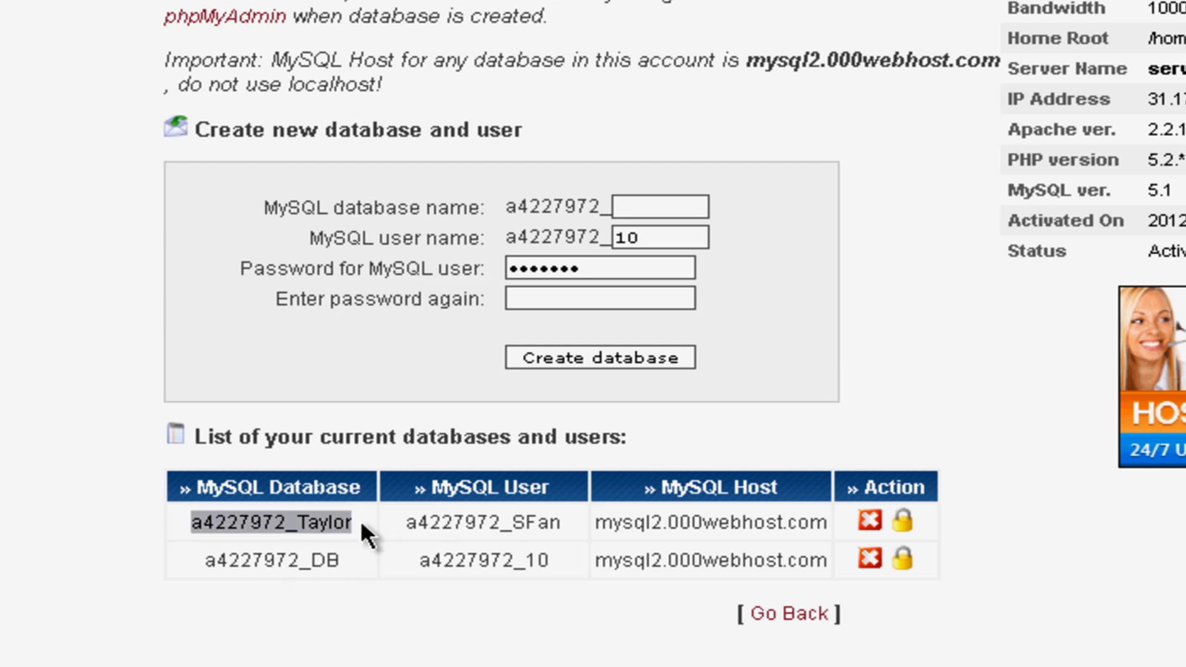
left_click(360, 520)
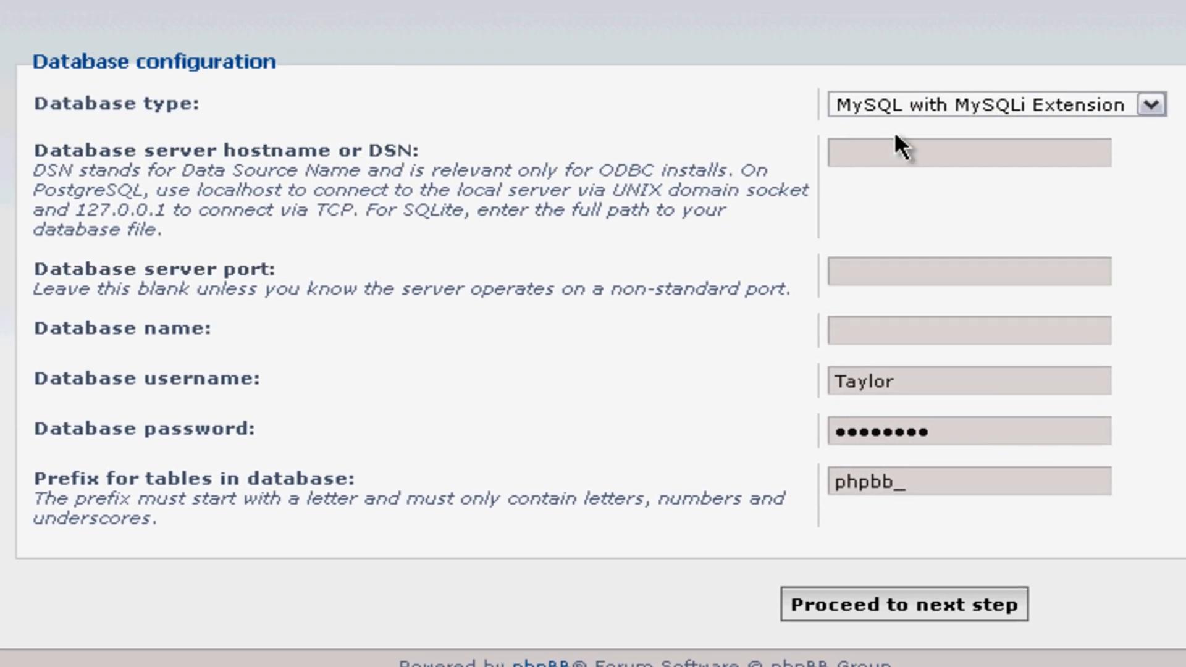
Step: Enter mysql2.000webhost.com as the database hostname
left_click(891, 153)
key("ctrl+v")
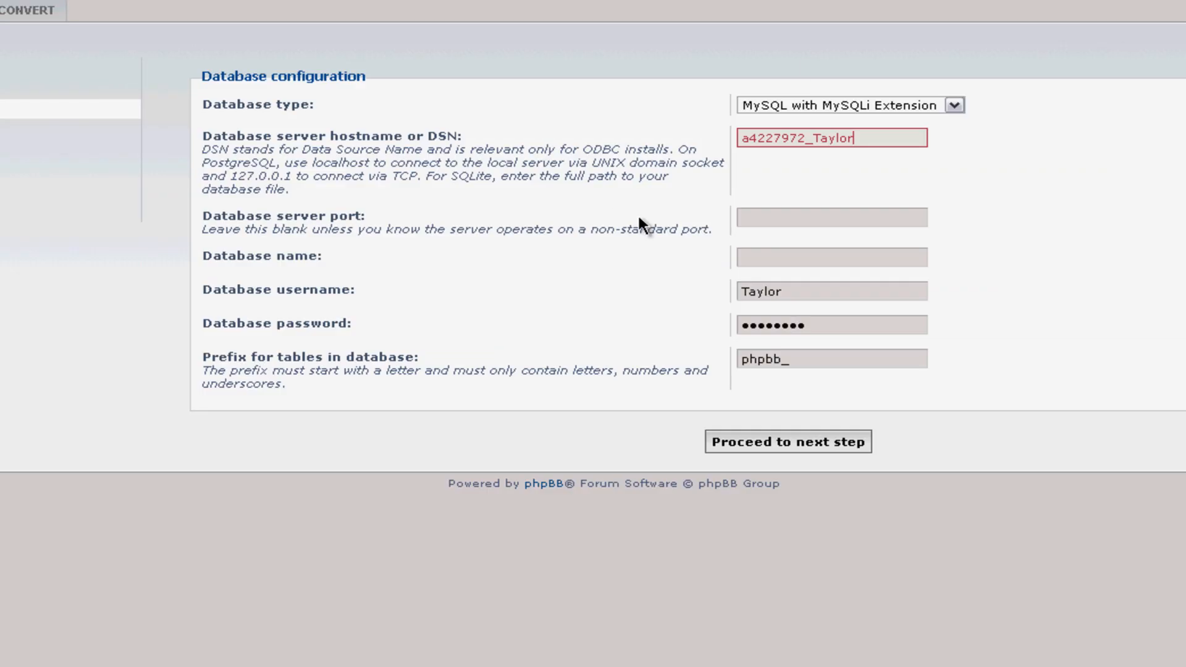
type("mysql2.000webhost.com")
left_click(809, 218)
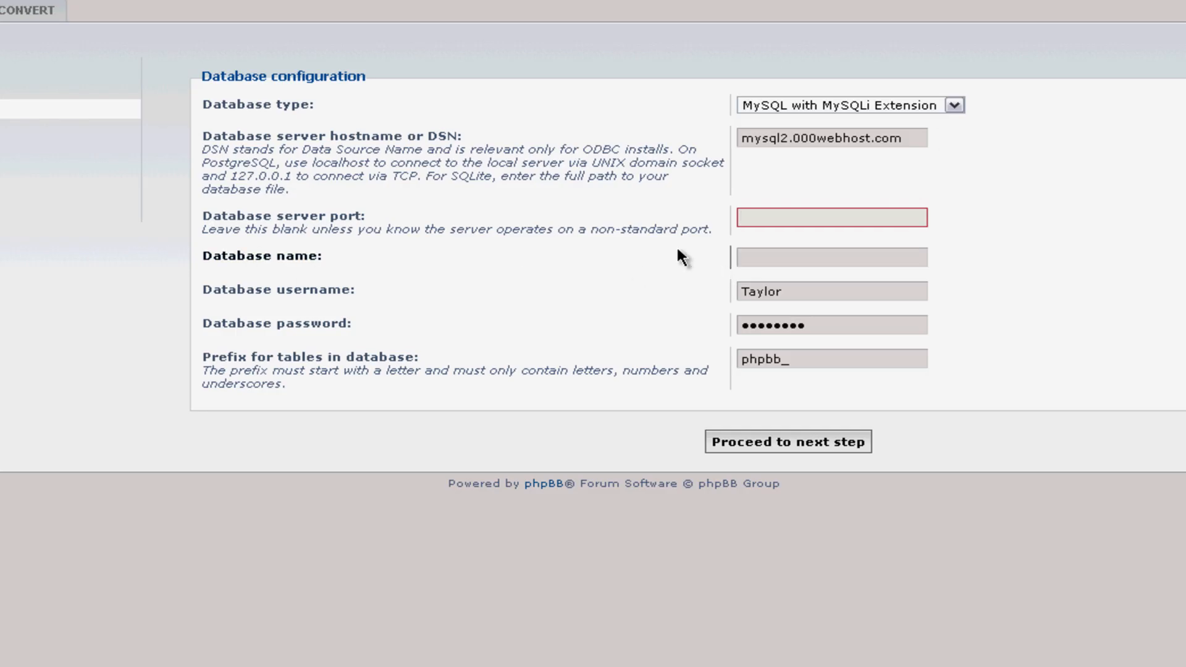
left_click(812, 257)
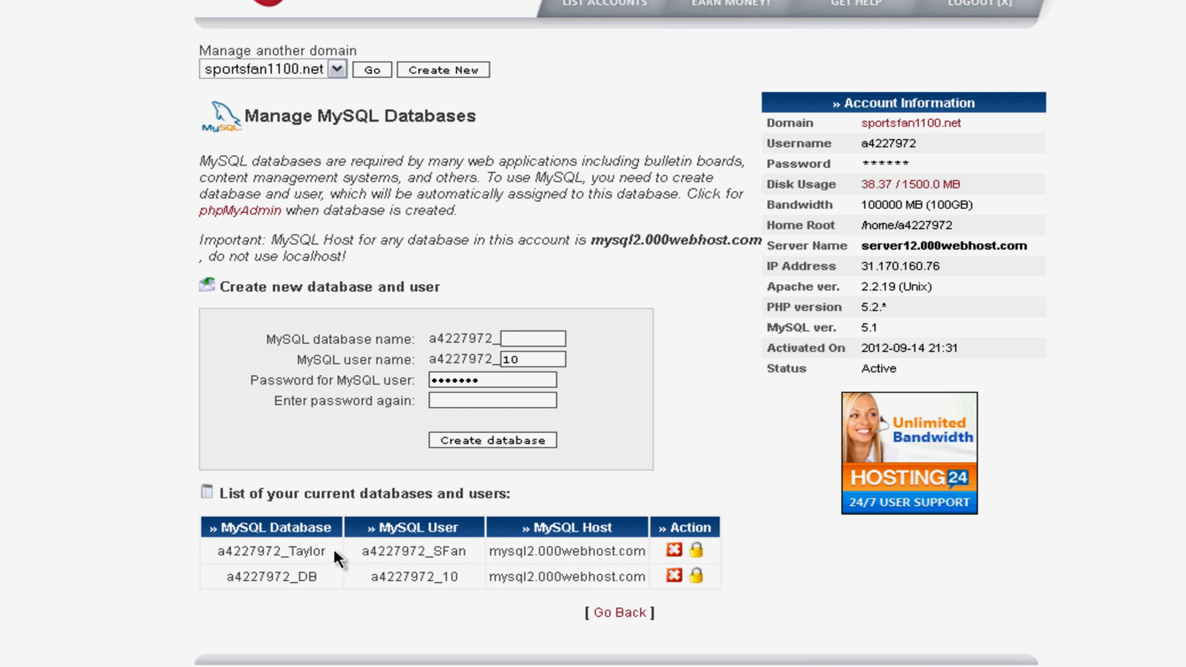
Step: Copy the existing 000webhost database name and paste it into the Database name field
left_click_drag(334, 550, 208, 549)
key("ctrl+c")
left_click(279, 551)
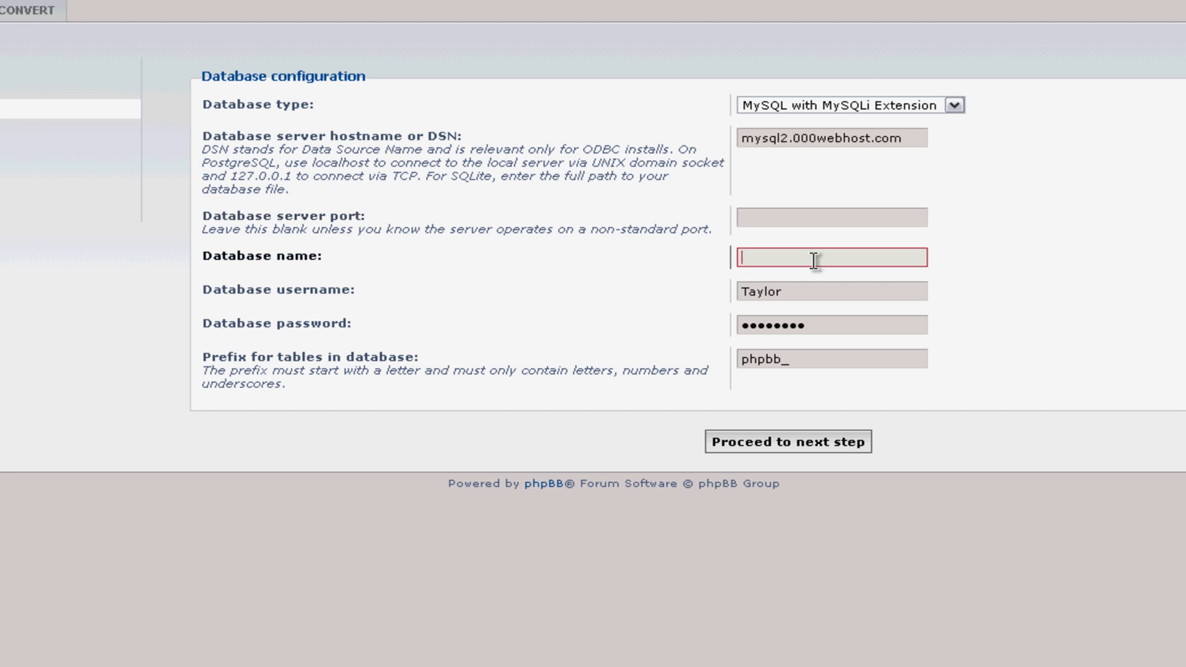
key("ctrl+v")
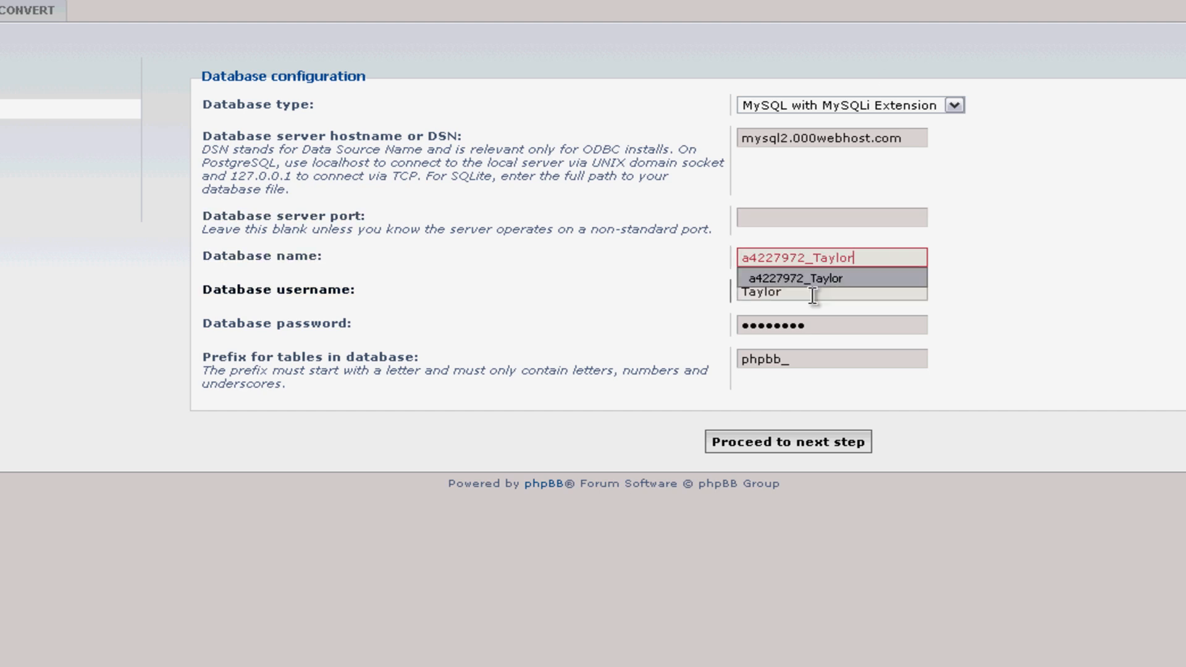
left_click(1038, 293)
left_click(812, 302)
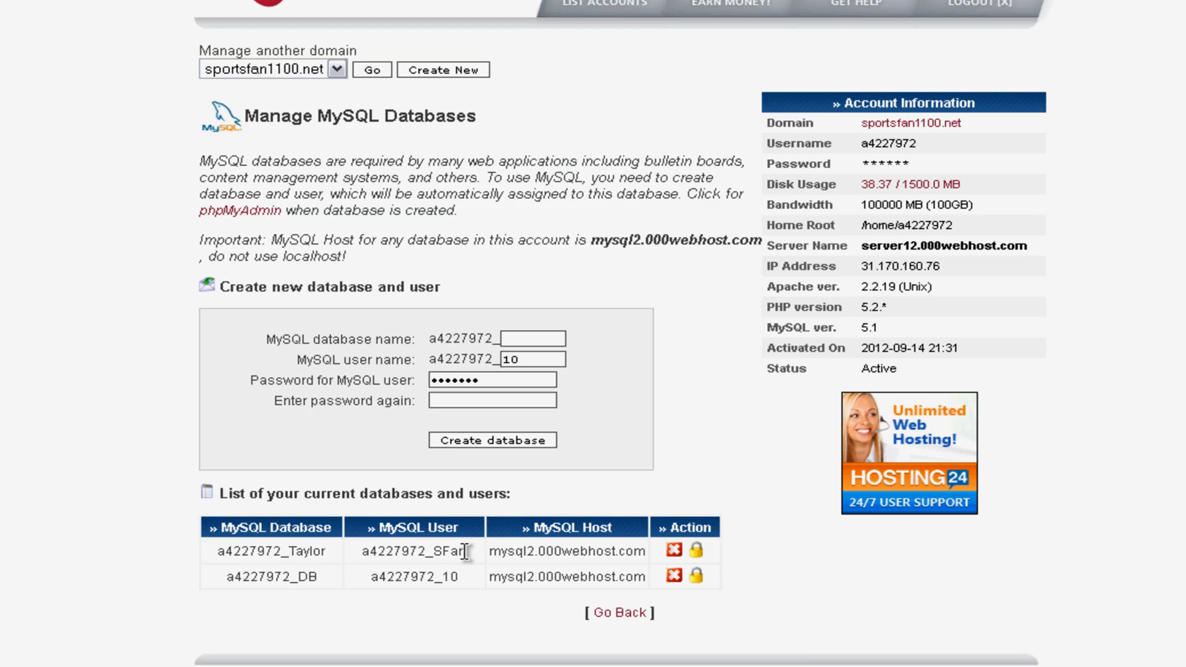
Step: Replace the Database username with the MySQL user name copied from 000webhost
left_click_drag(467, 551, 355, 553)
key("ctrl+c")
left_click(412, 549)
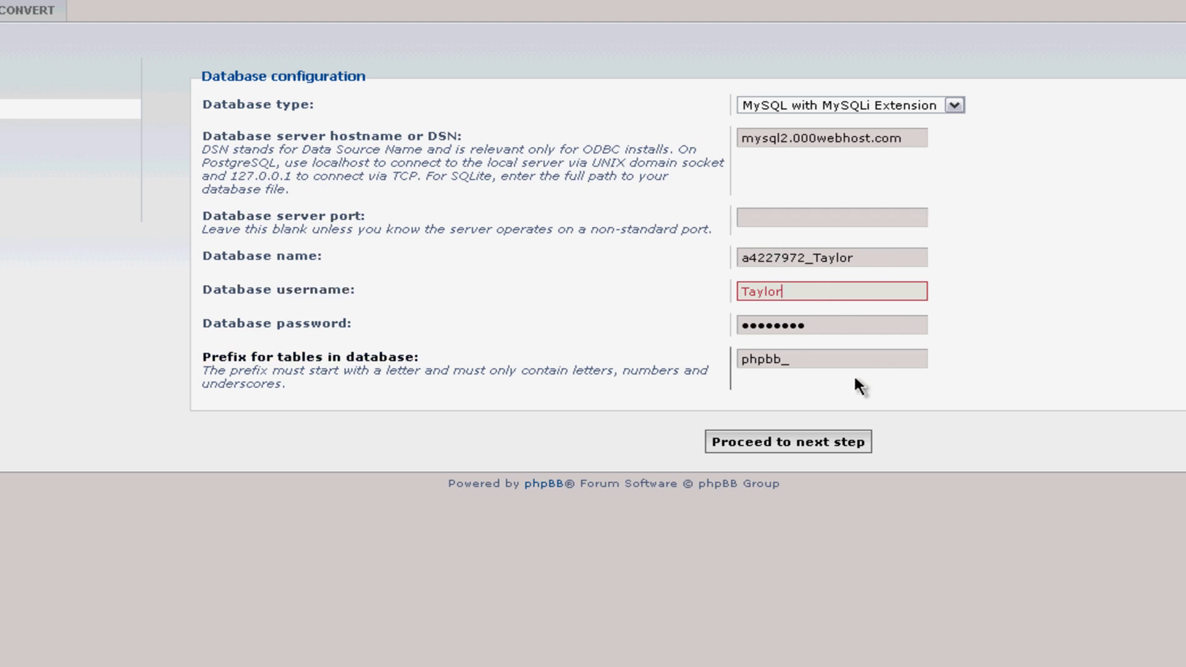
left_click(836, 326)
left_click(880, 291)
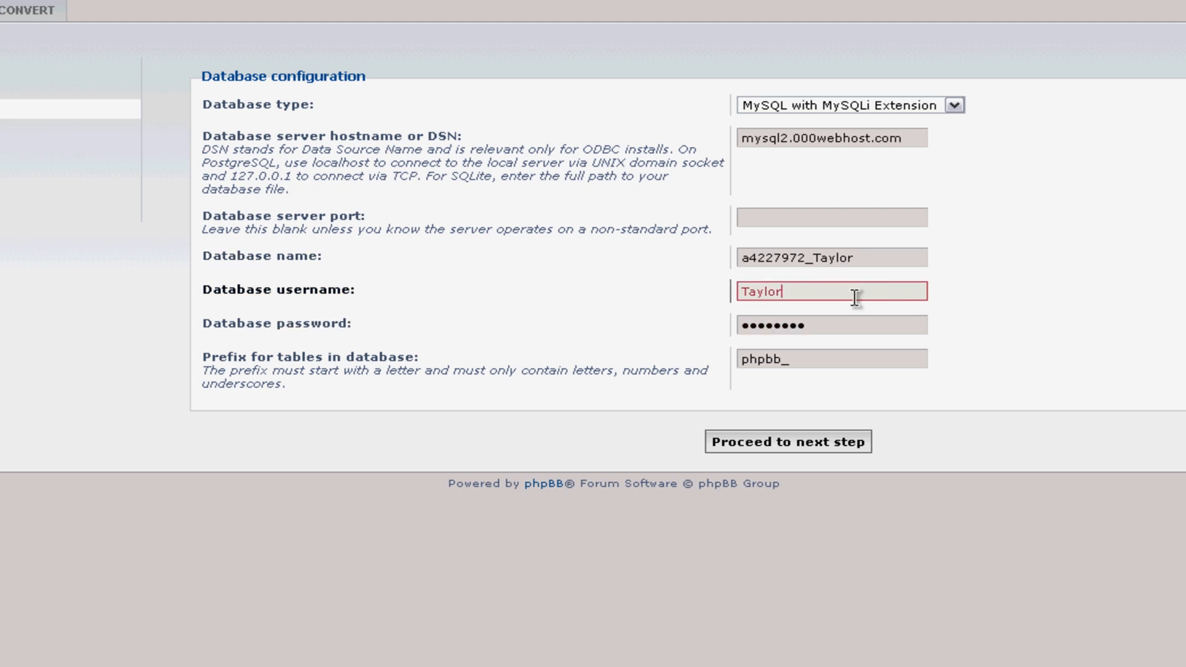
double_click(855, 297)
key("ctrl+v")
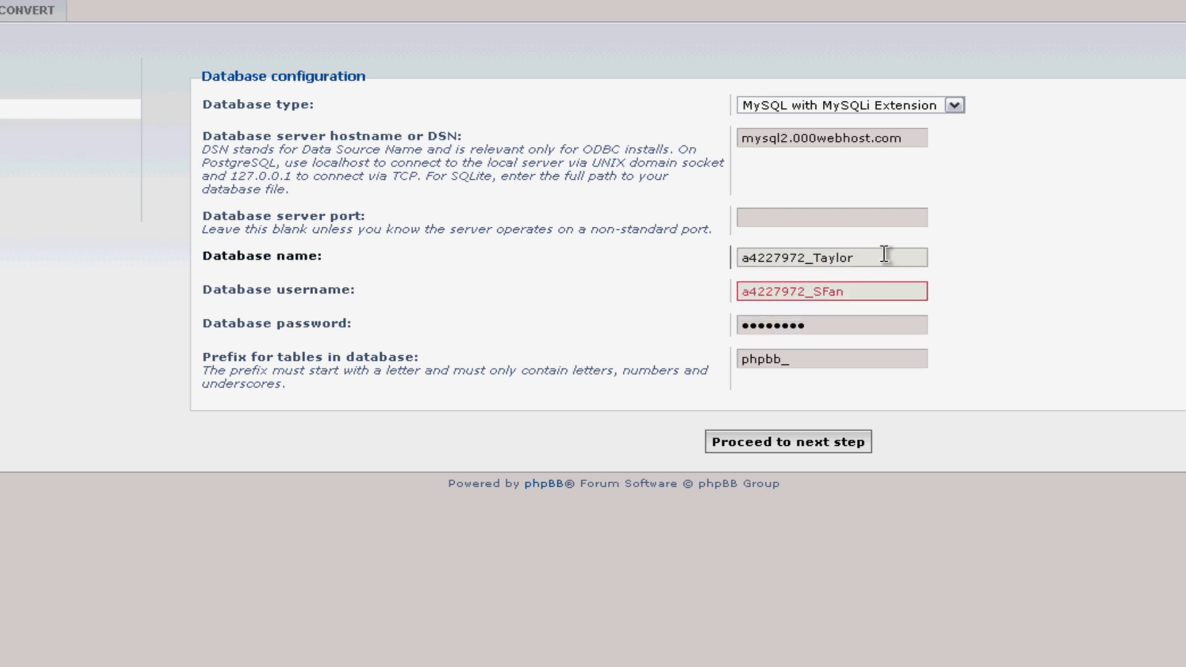
Step: Retype the database password and change the table prefix to phpbb_TW
left_click(823, 326)
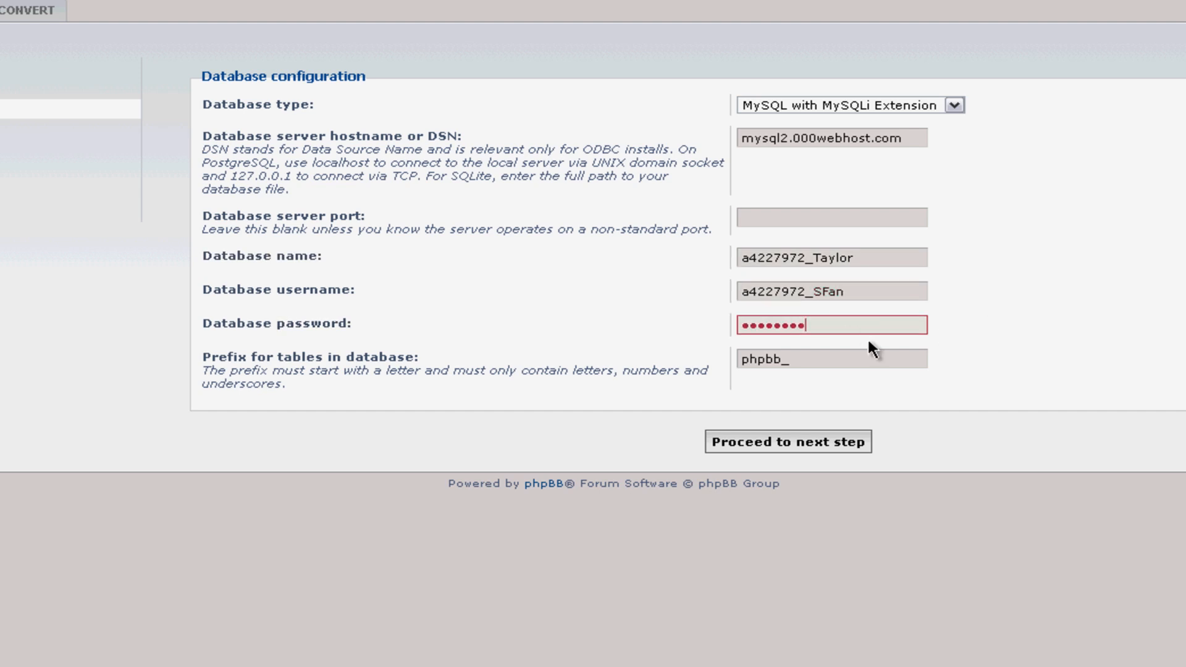
left_click_drag(840, 332, 405, 343)
type("******")
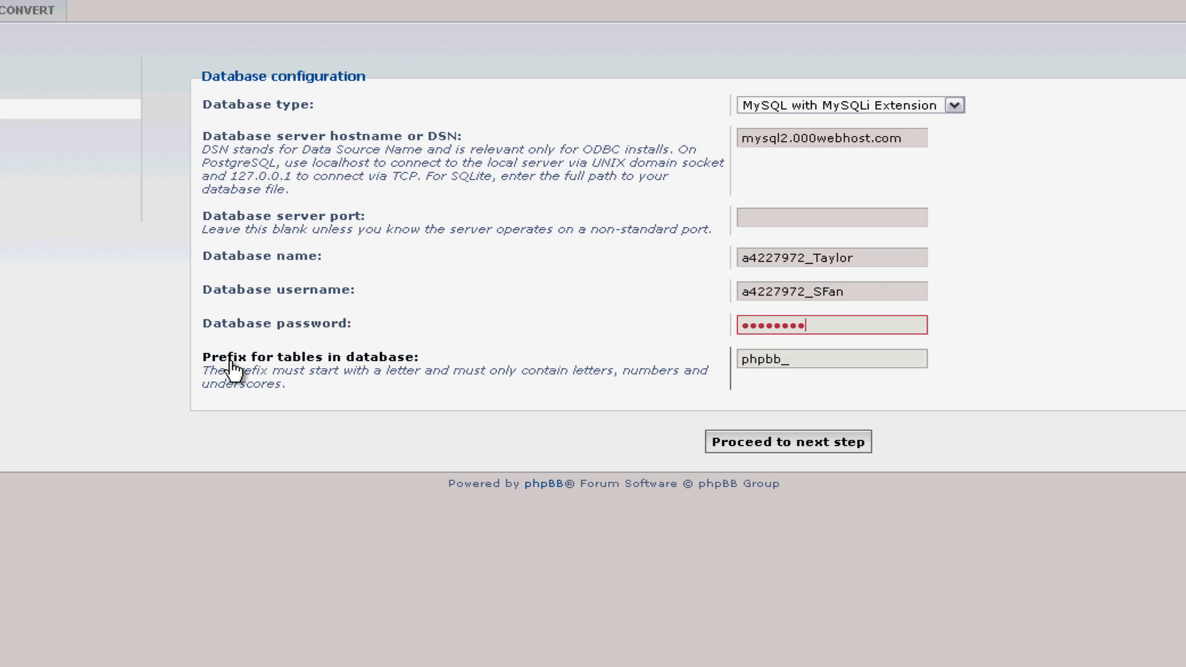
left_click(866, 360)
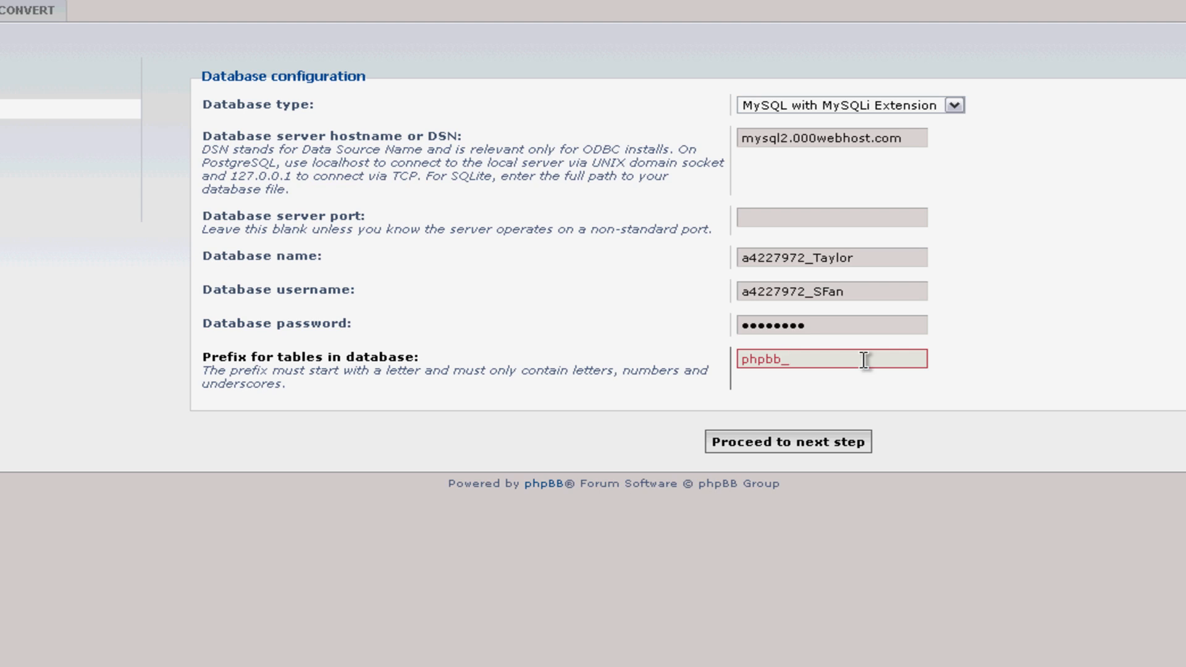
type("TW")
Step: Submit the database settings, then set the administrator username to Sportsfan
left_click(772, 454)
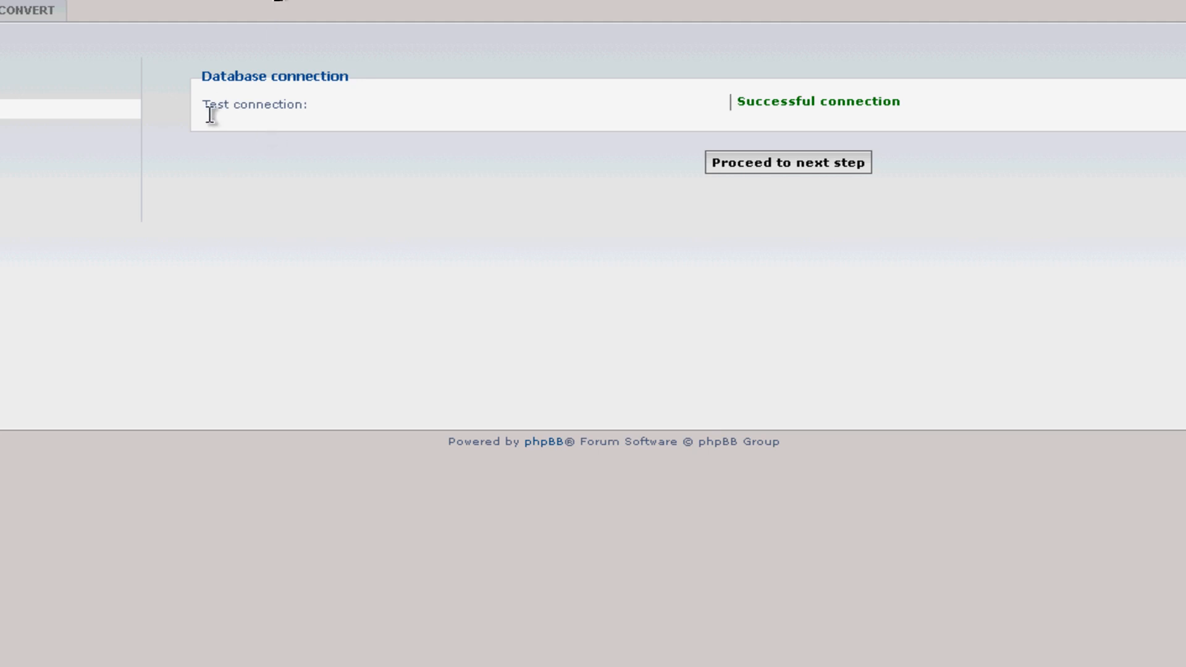
left_click(793, 170)
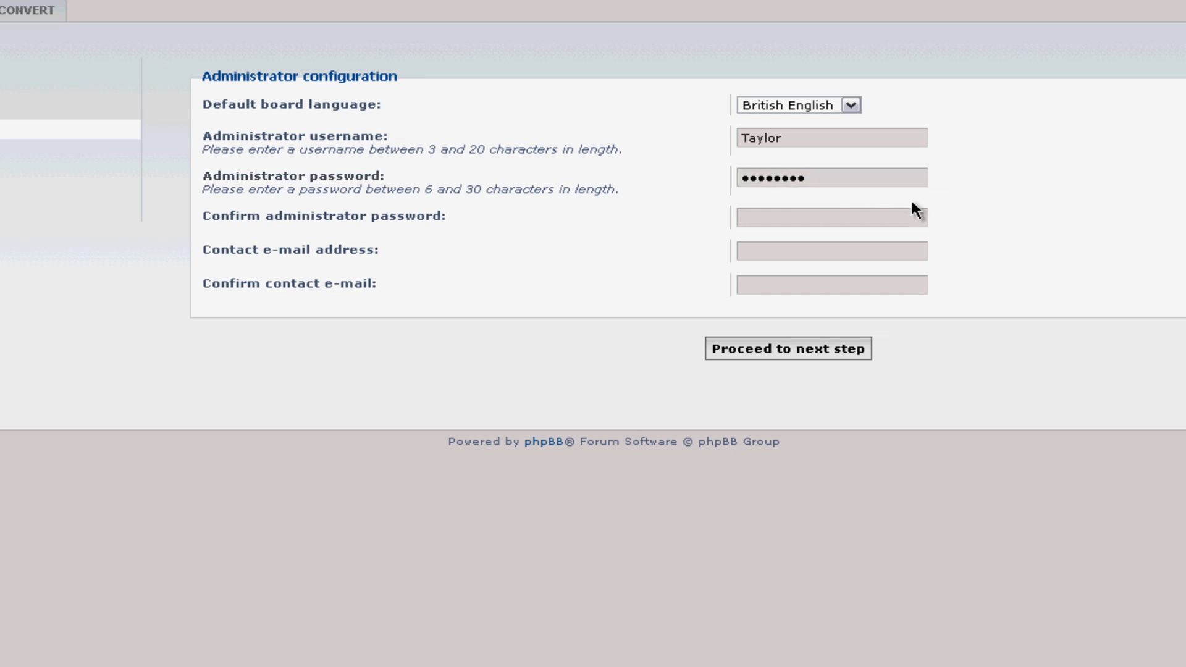
left_click(754, 143)
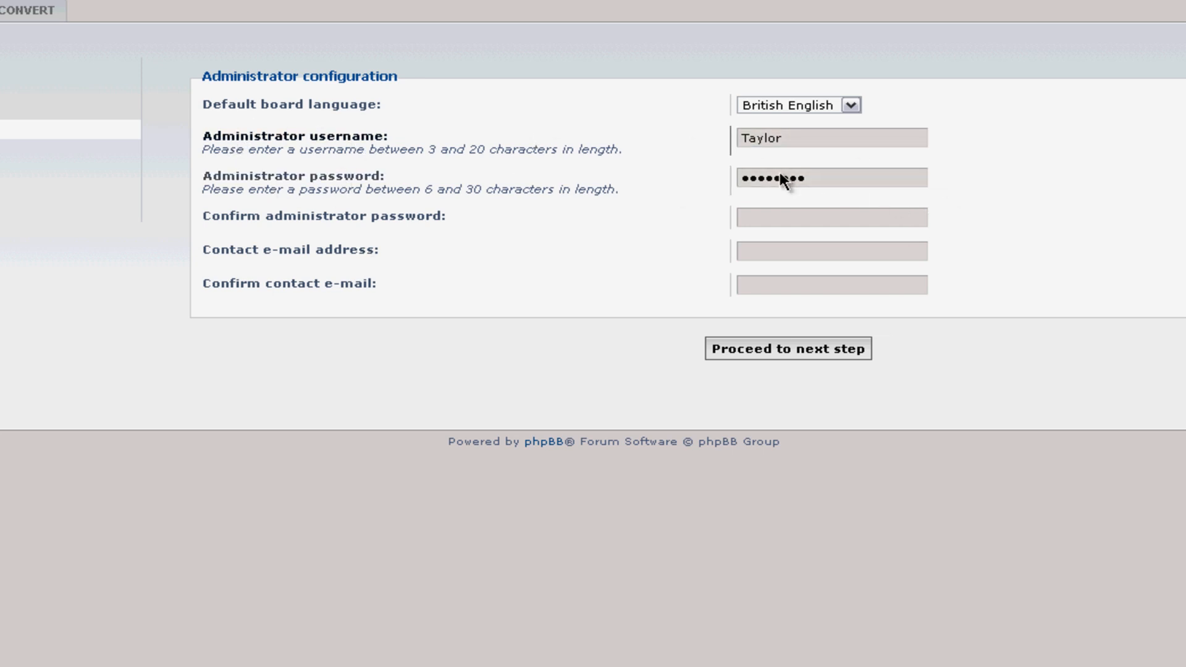
left_click(828, 134)
double_click(789, 134)
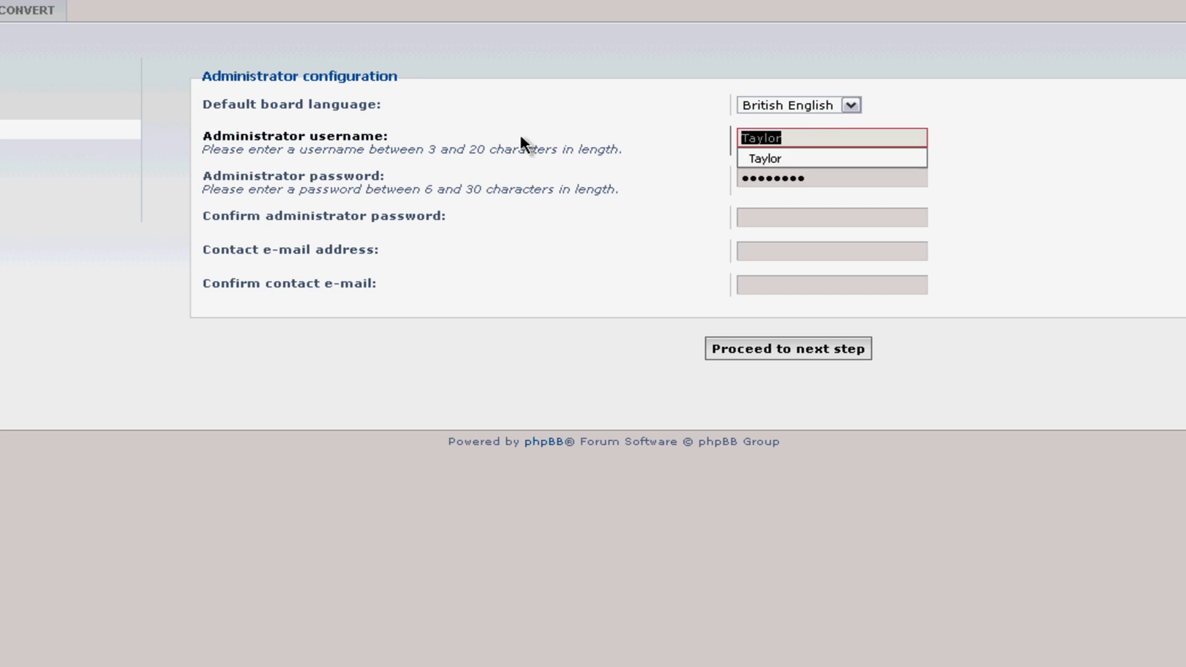
type("Sportsfan")
key("Tab")
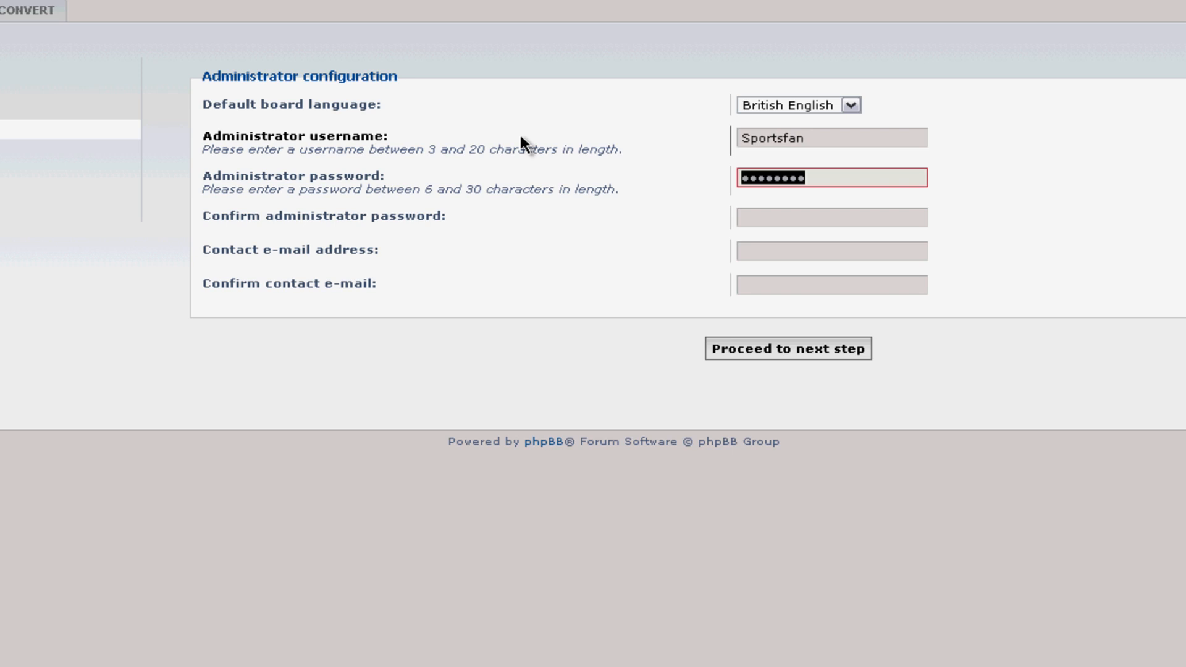
Step: Enter and confirm the admin password and contact e-mail, then pass the administrator check
type("******")
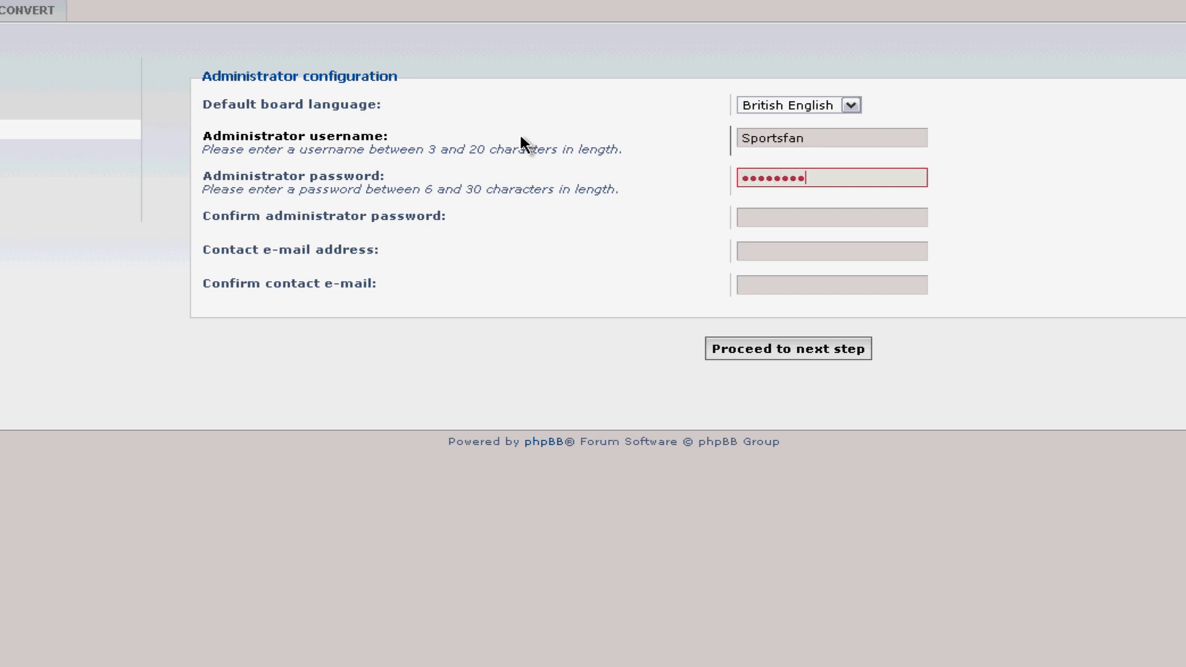
key("Tab")
key("Tab")
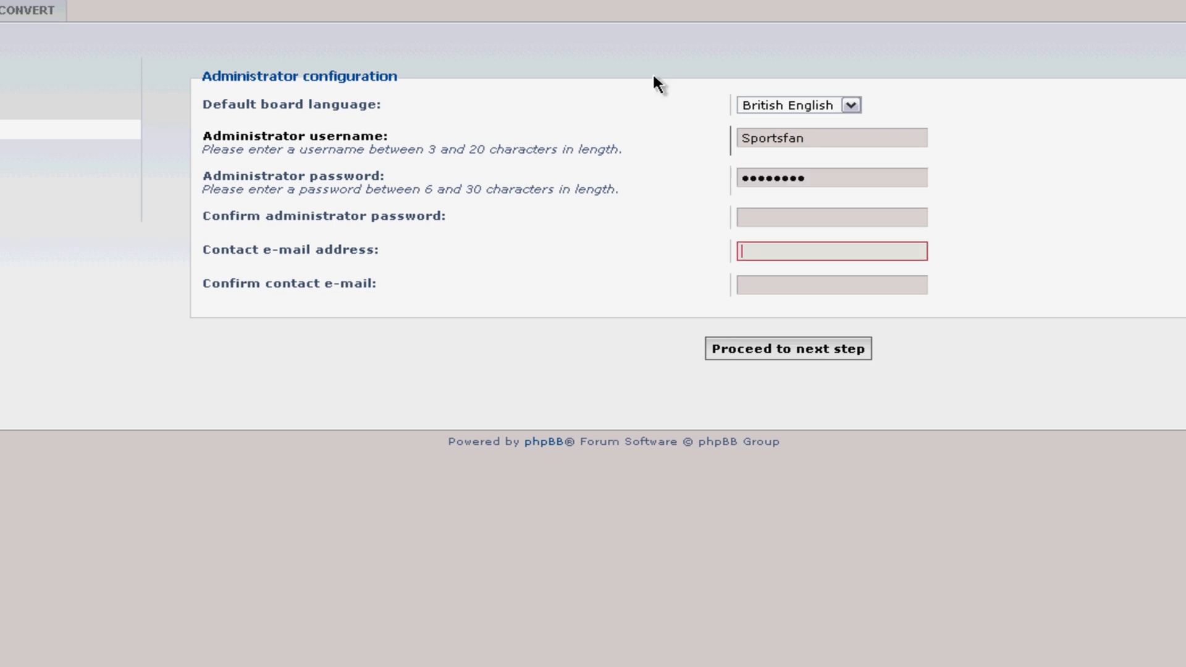
double_click(836, 178)
type("********")
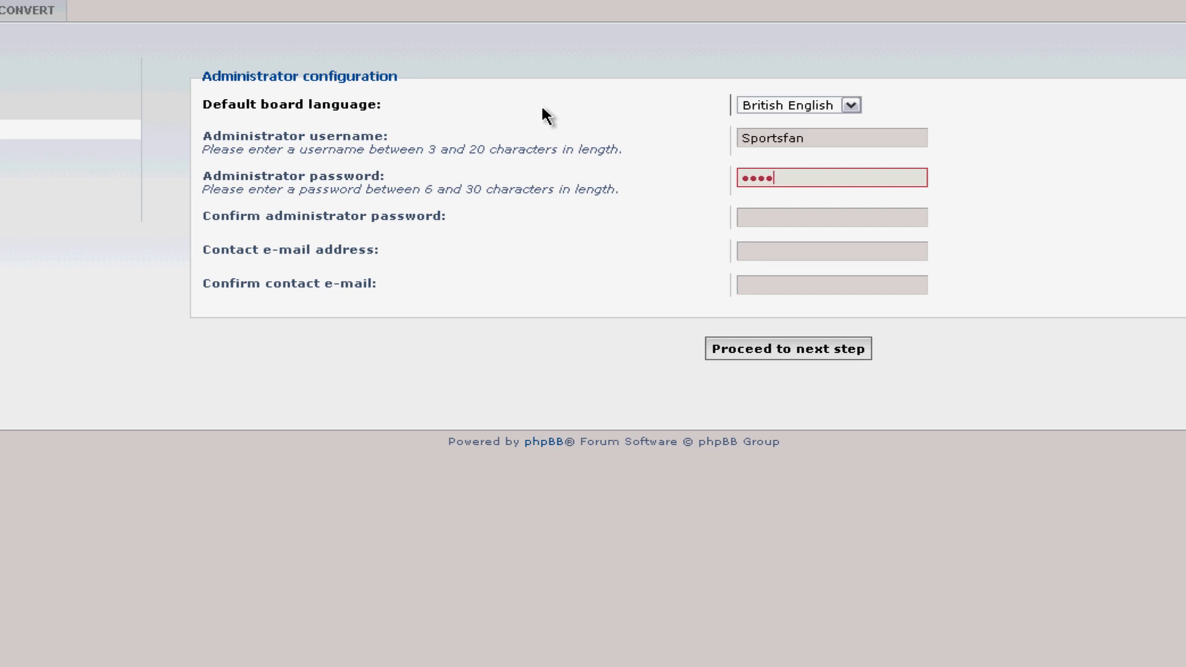
key("Tab")
type("*****")
key("Tab")
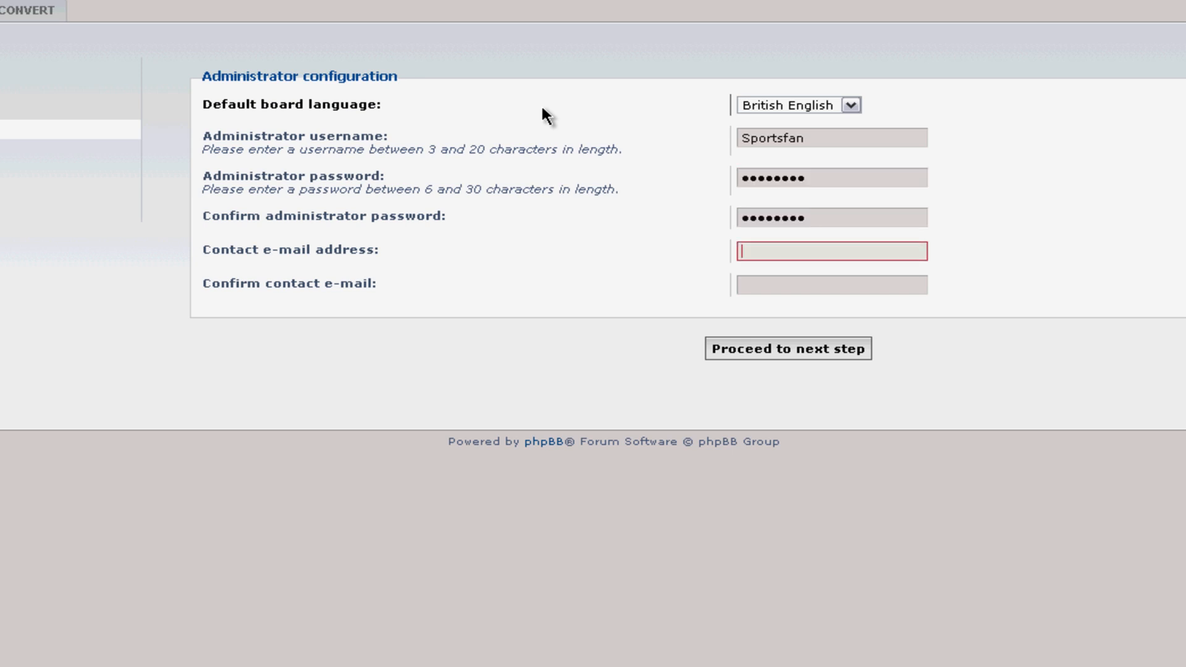
type("wh")
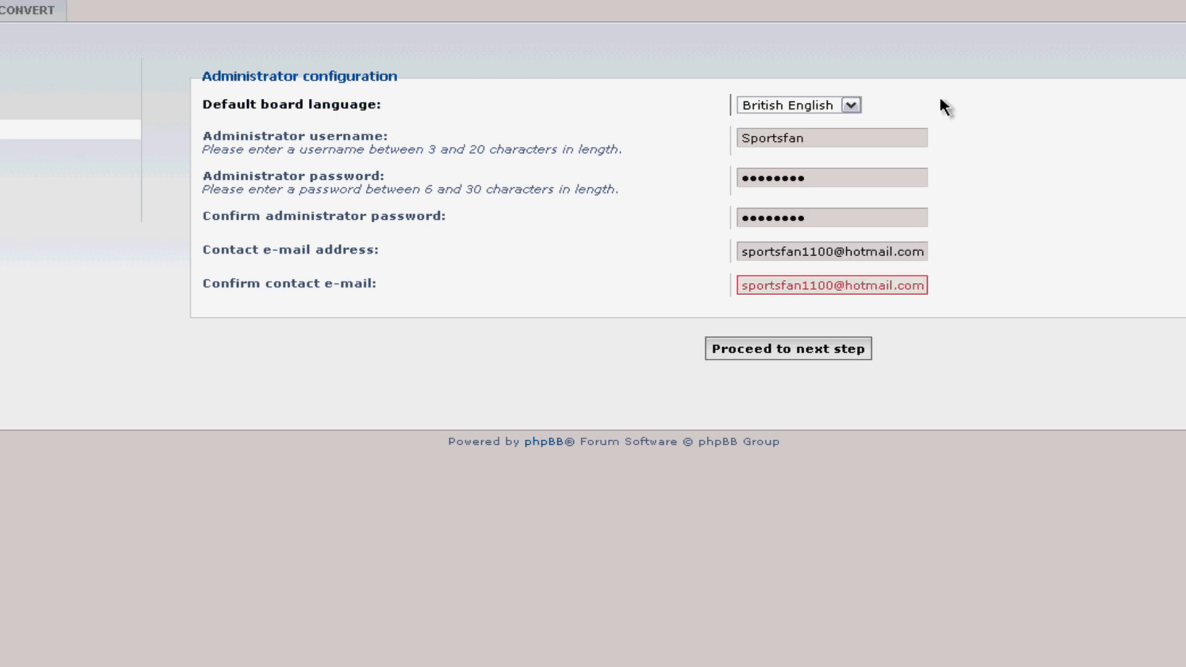
left_click(839, 348)
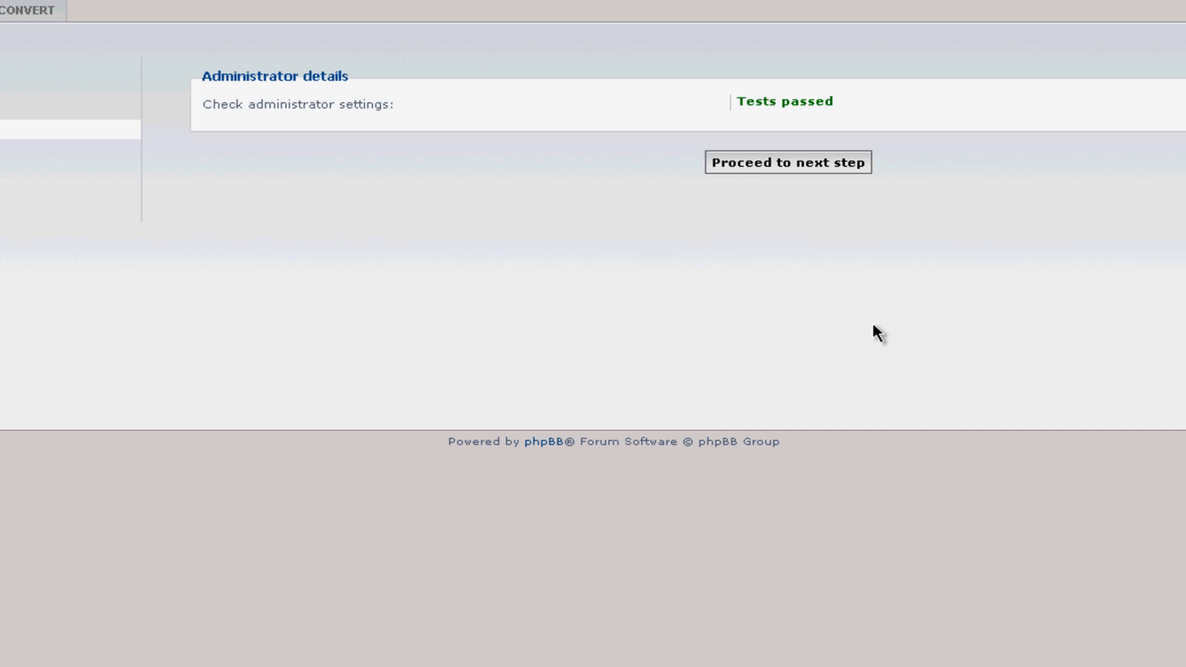
left_click(821, 166)
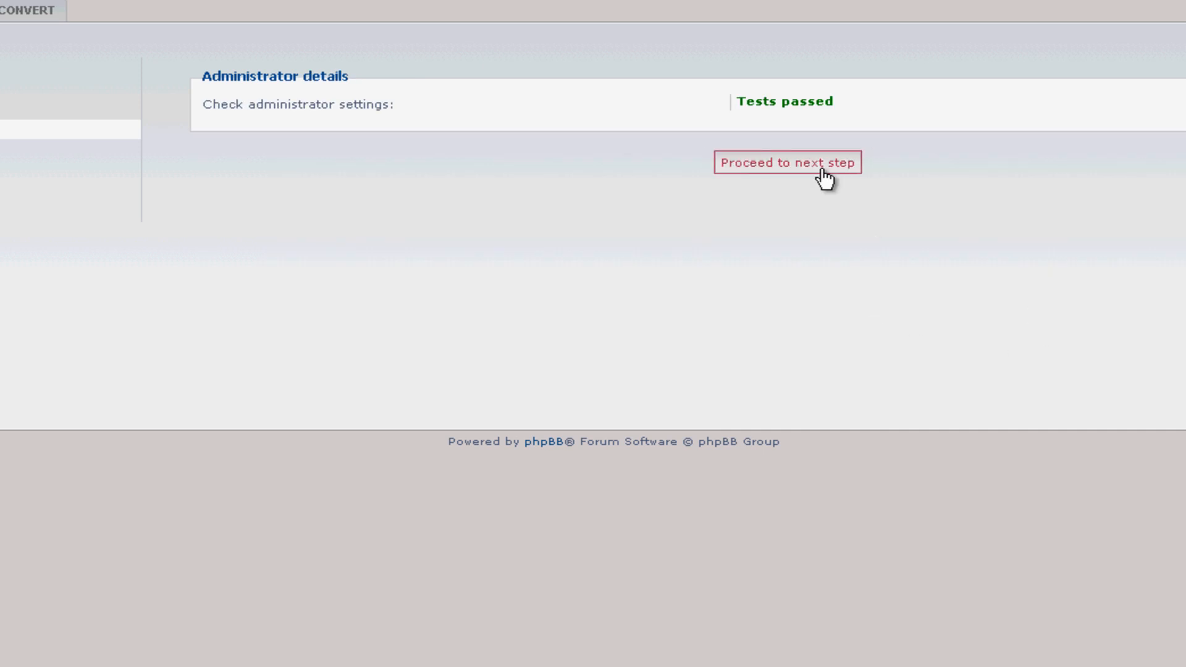
Step: Proceed through Advanced settings and database table creation to the final installation stage
left_click(811, 100)
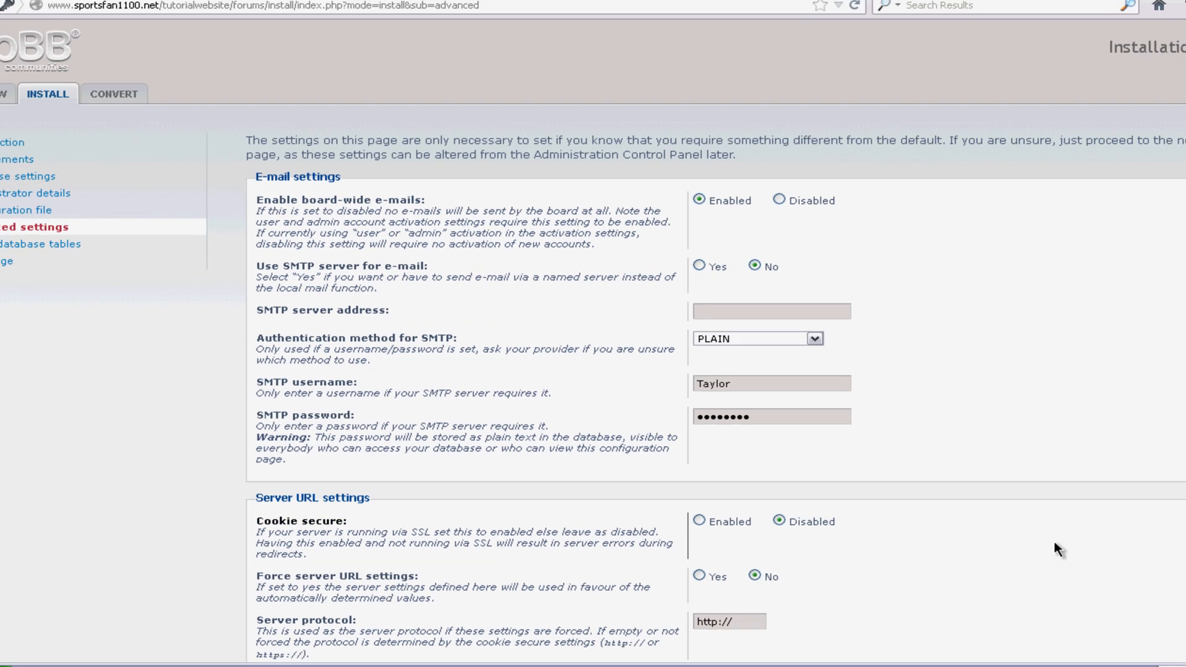
scroll(1054, 541, "down", 5)
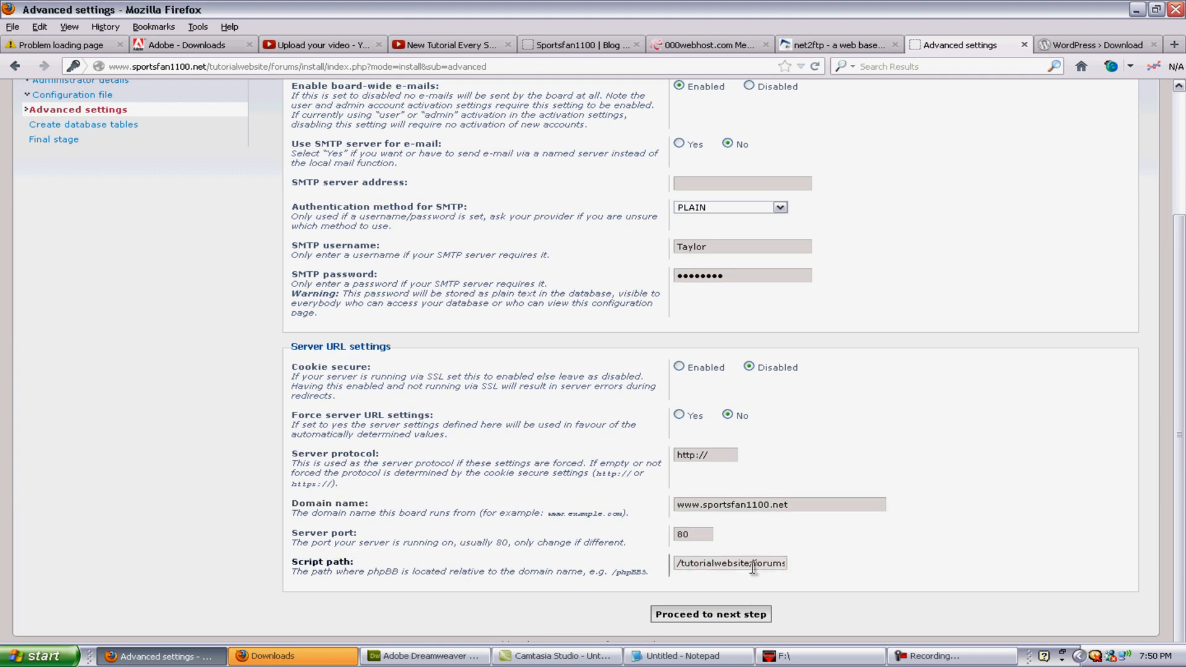
left_click(728, 628)
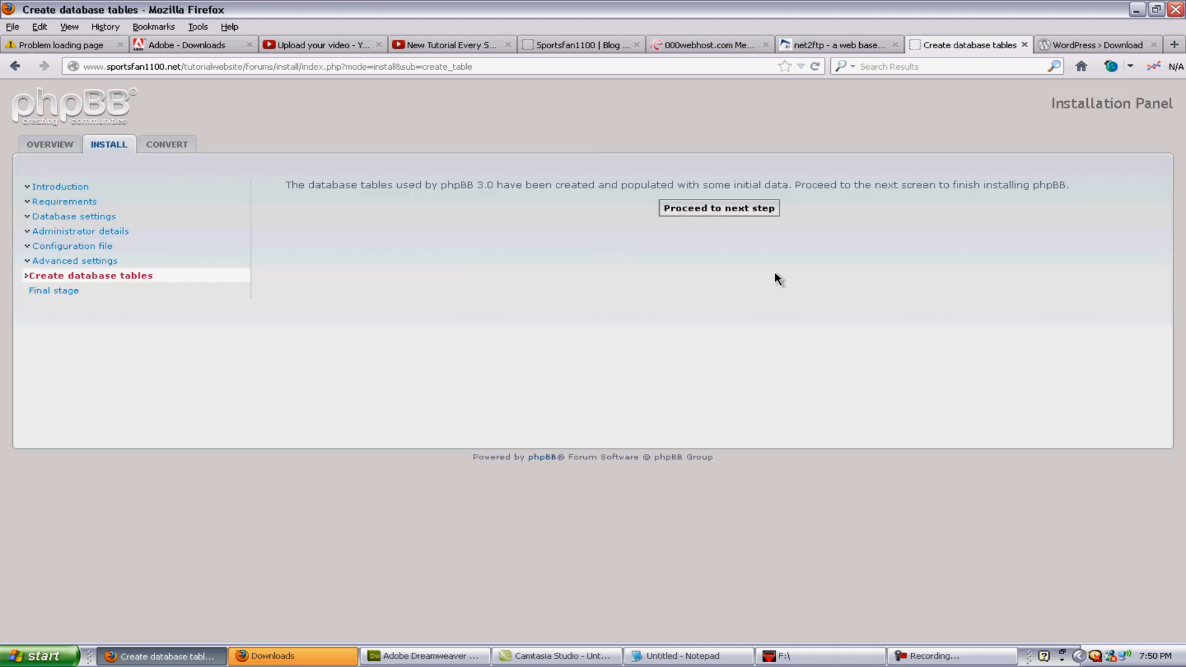
left_click(740, 212)
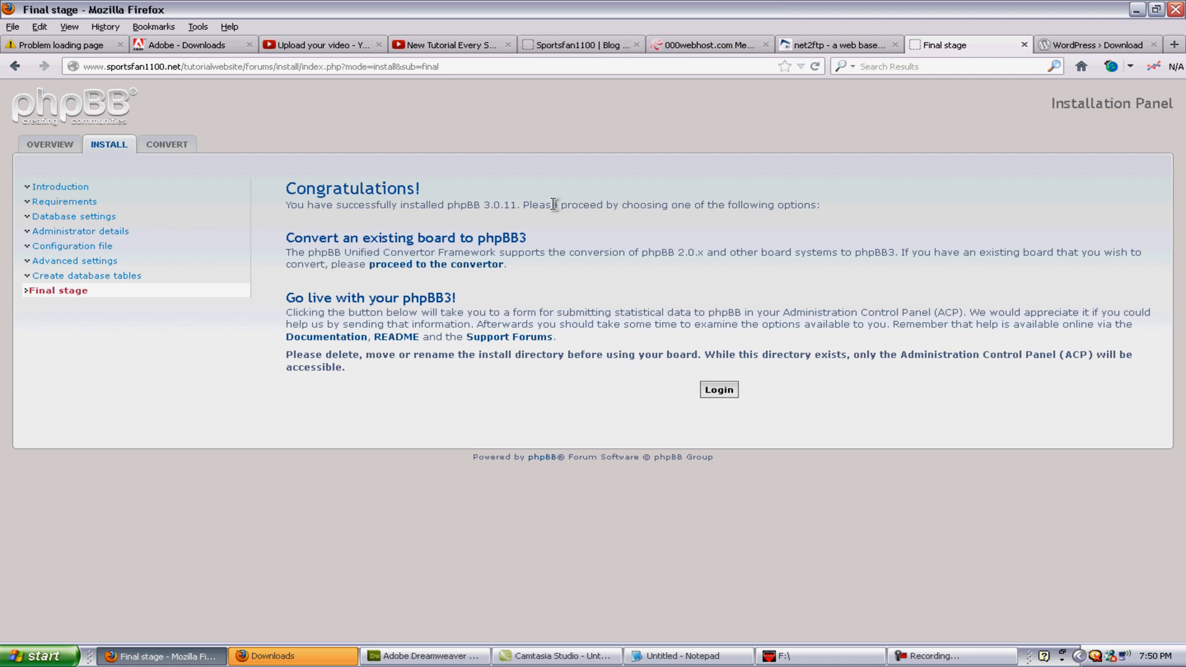
Step: Log into the Administration Control Panel, collapse the statistics details and open Forum administration
left_click(722, 399)
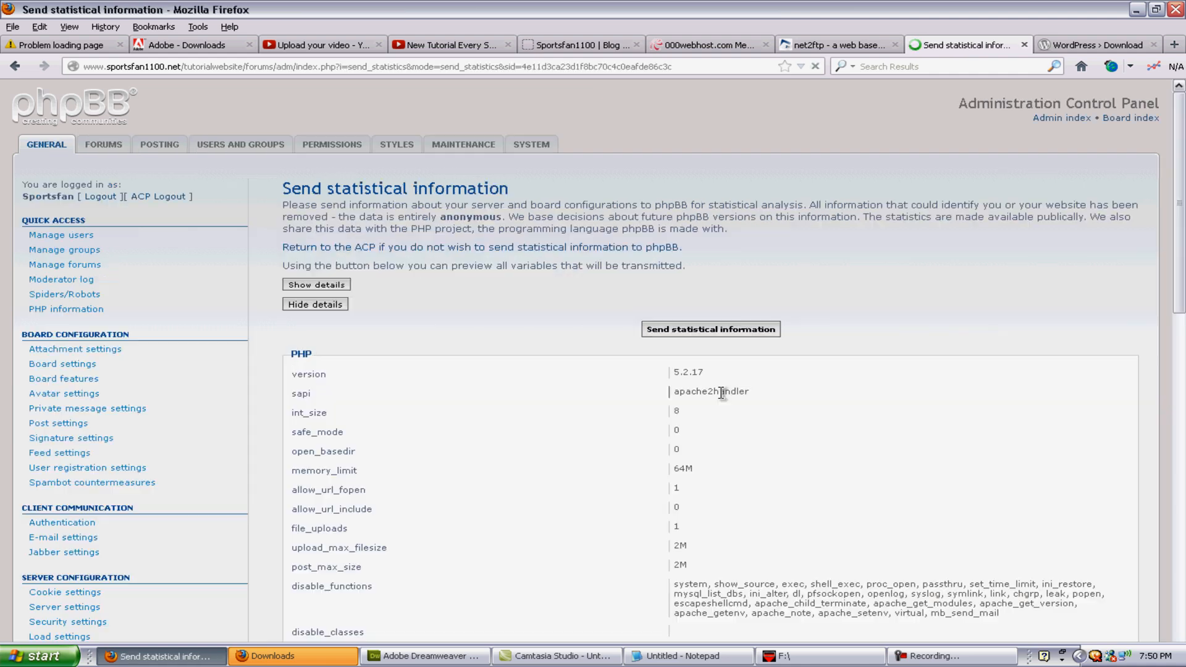
scroll(652, 457, "down", 3)
right_click(648, 488)
left_click(466, 375)
scroll(508, 466, "up", 2)
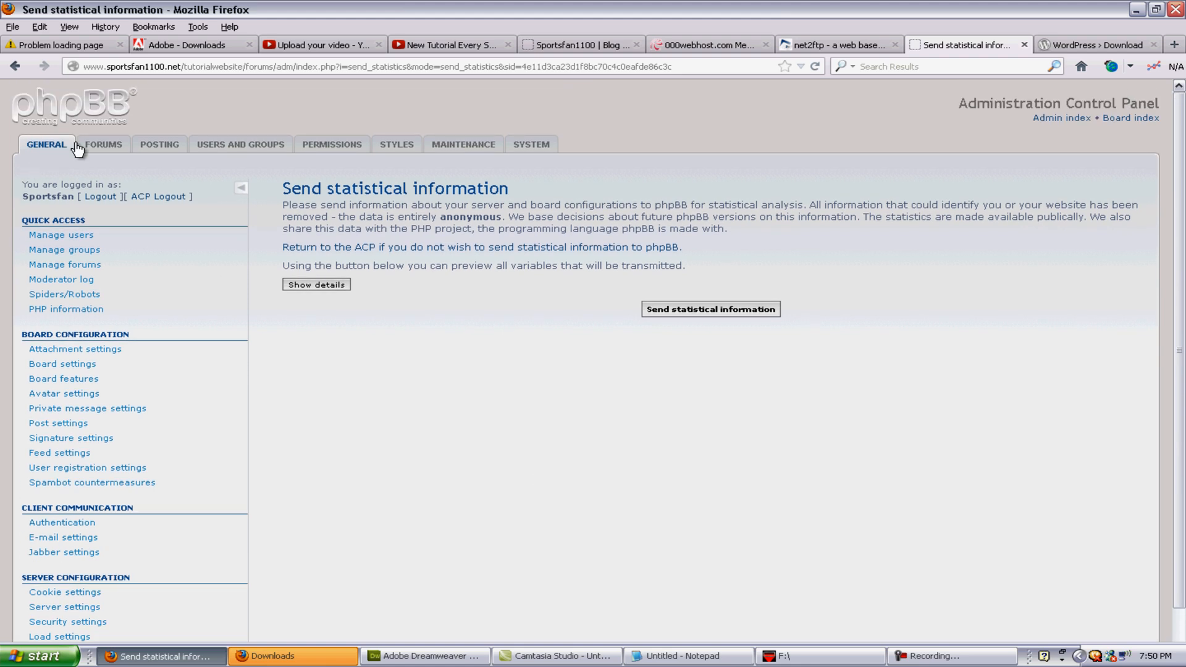
left_click(110, 148)
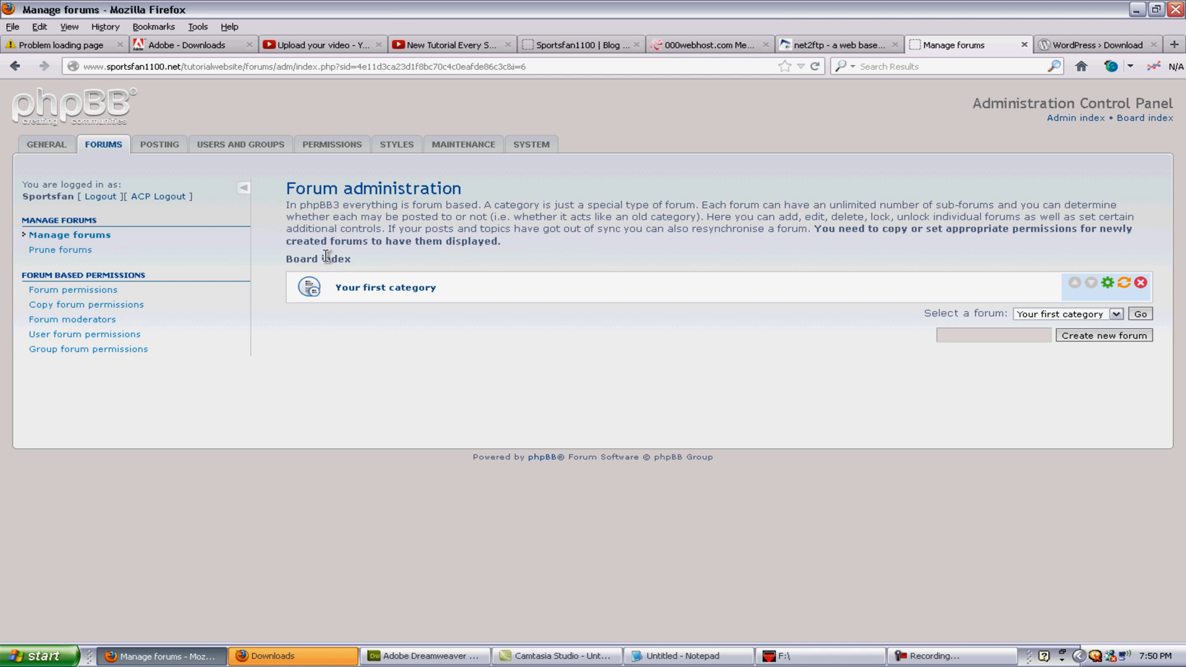
Step: Delete Your first category, then load sportsfan1100.net/tutorialwebsite/forums/ in a new tab
left_click(1141, 283)
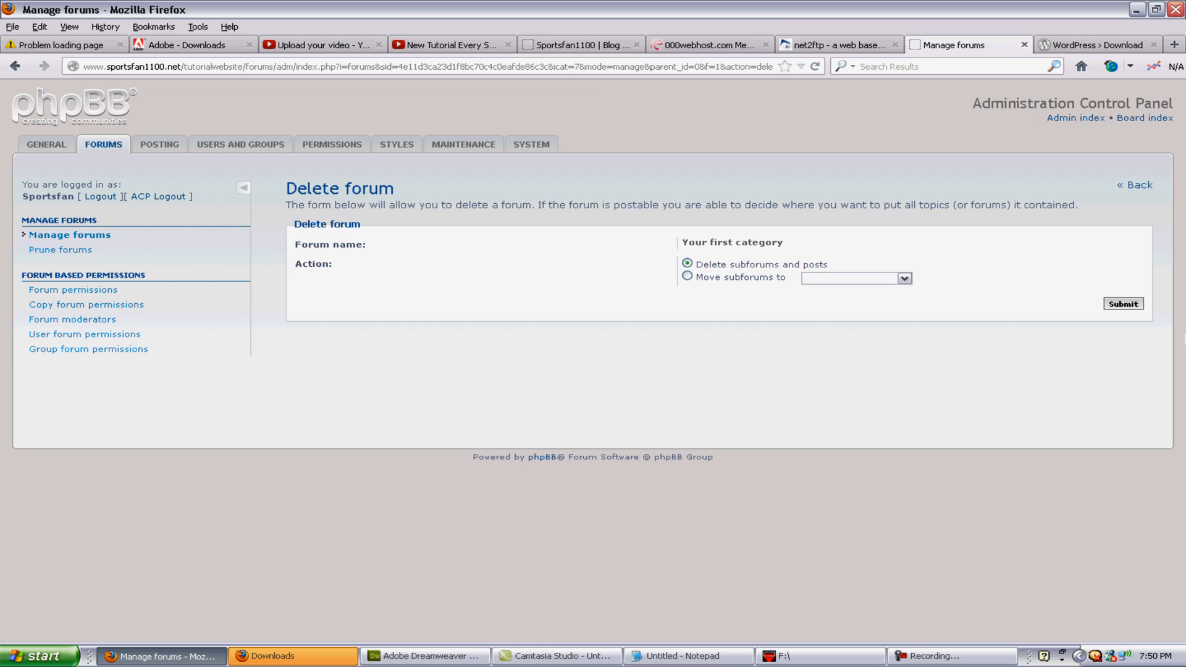
left_click(1123, 305)
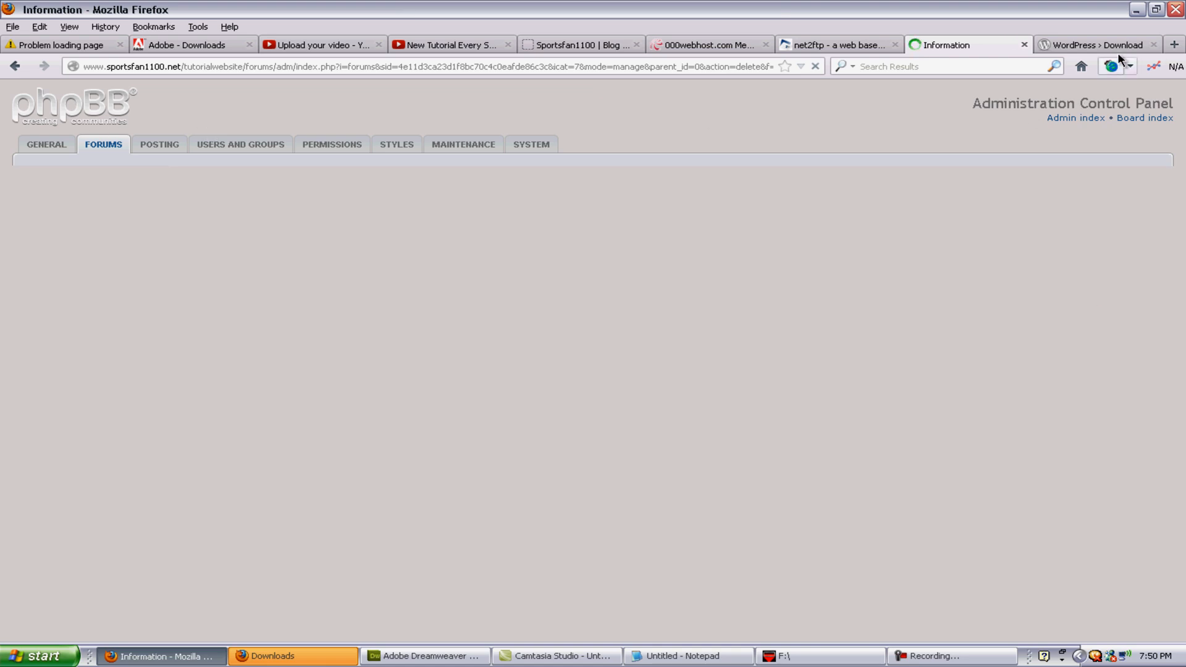
left_click(1176, 45)
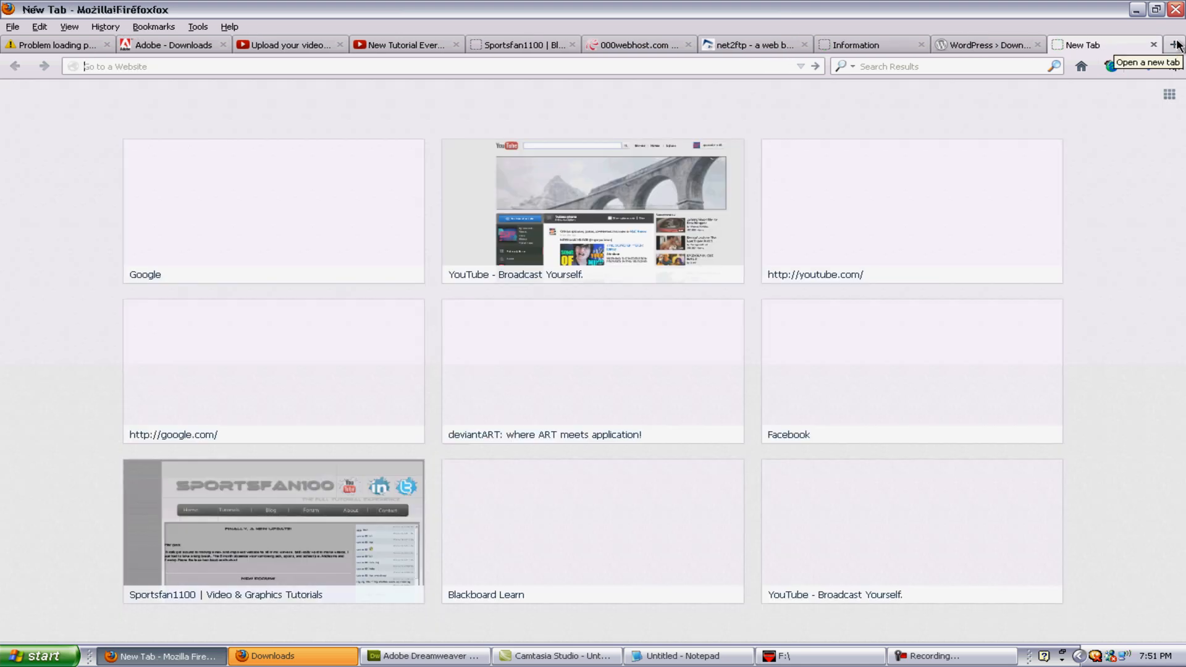
type("sportsfan1100.net/t")
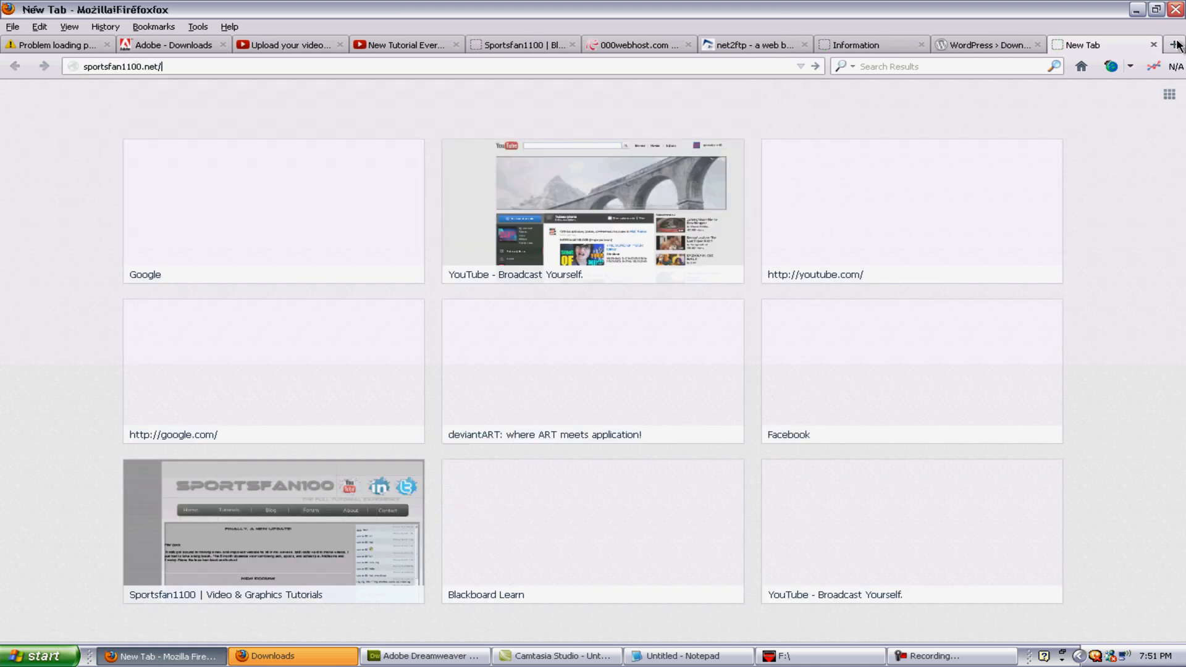
type("utorialwebsite/")
key("End")
type("fo")
key("Return")
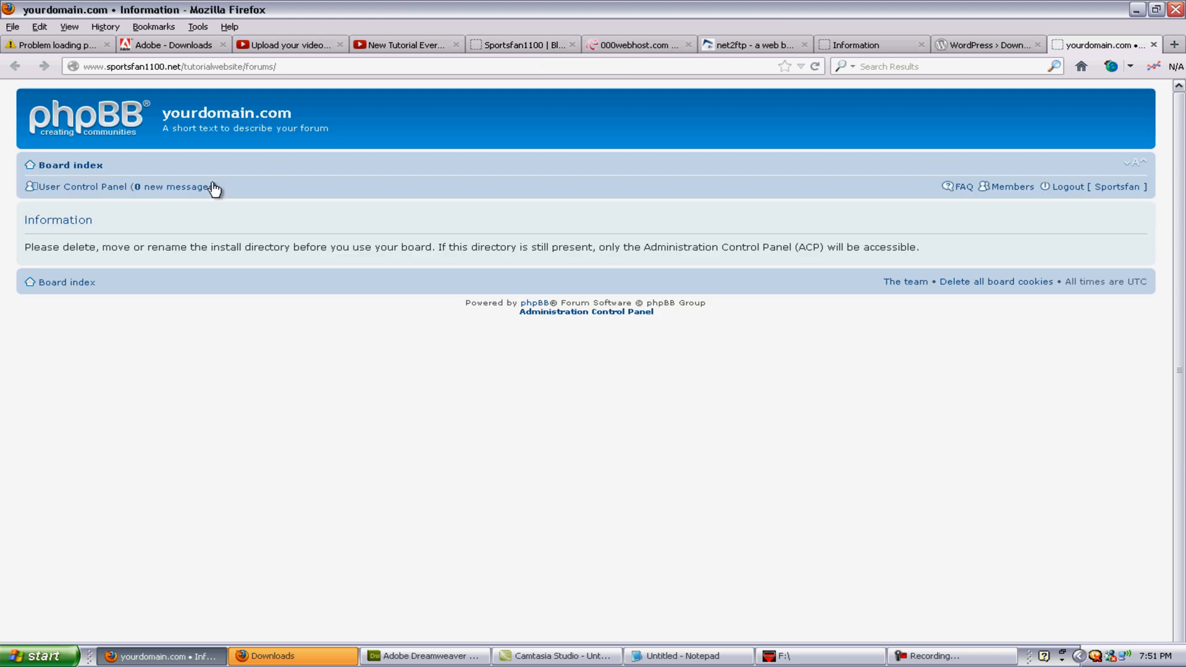
left_click(890, 44)
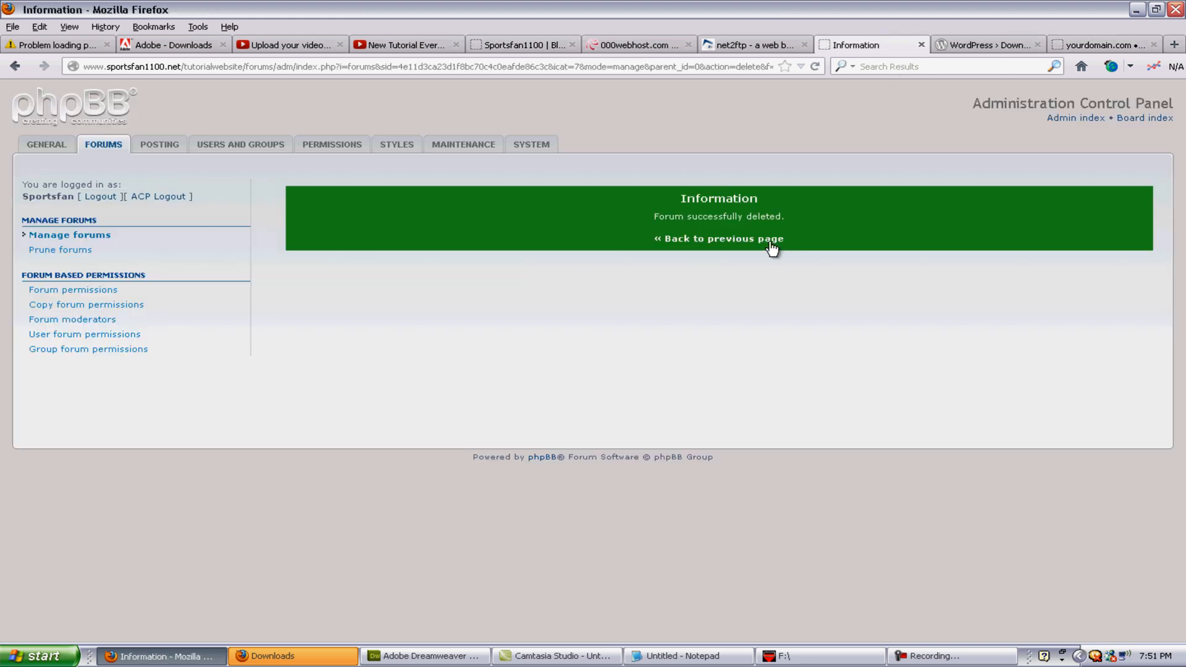
Step: From the forum list, start creating a new forum named 'Forum Topic Number 1'
left_click(794, 241)
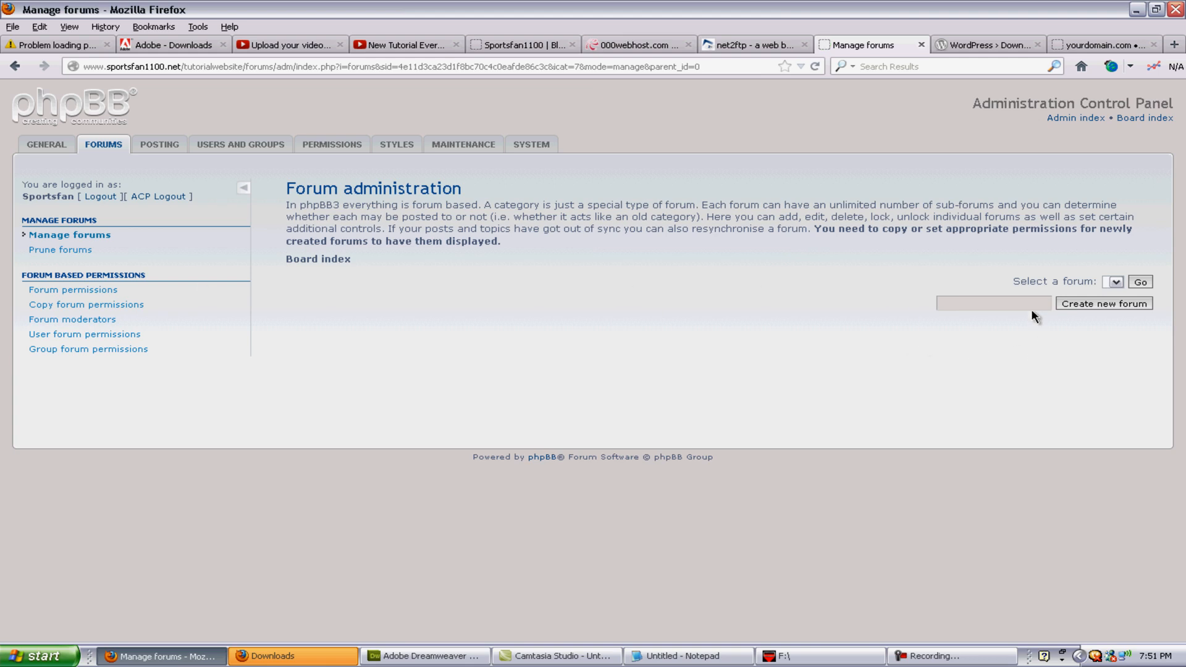
left_click(975, 302)
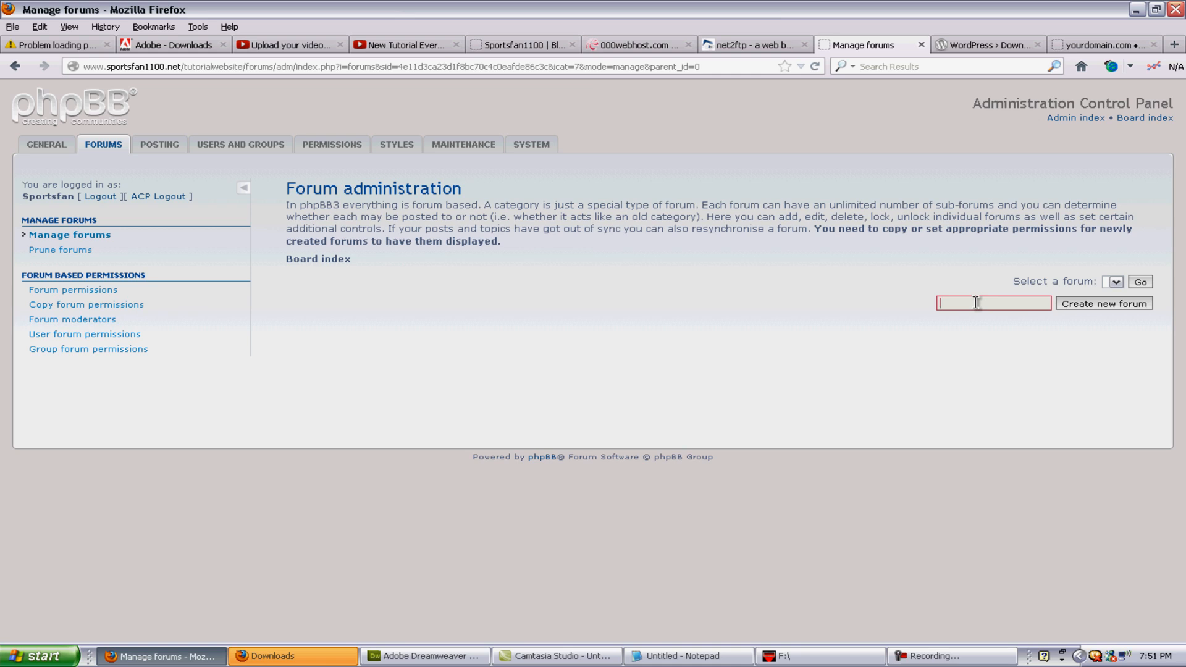
type("Forum Topic Number 1")
left_click(1103, 304)
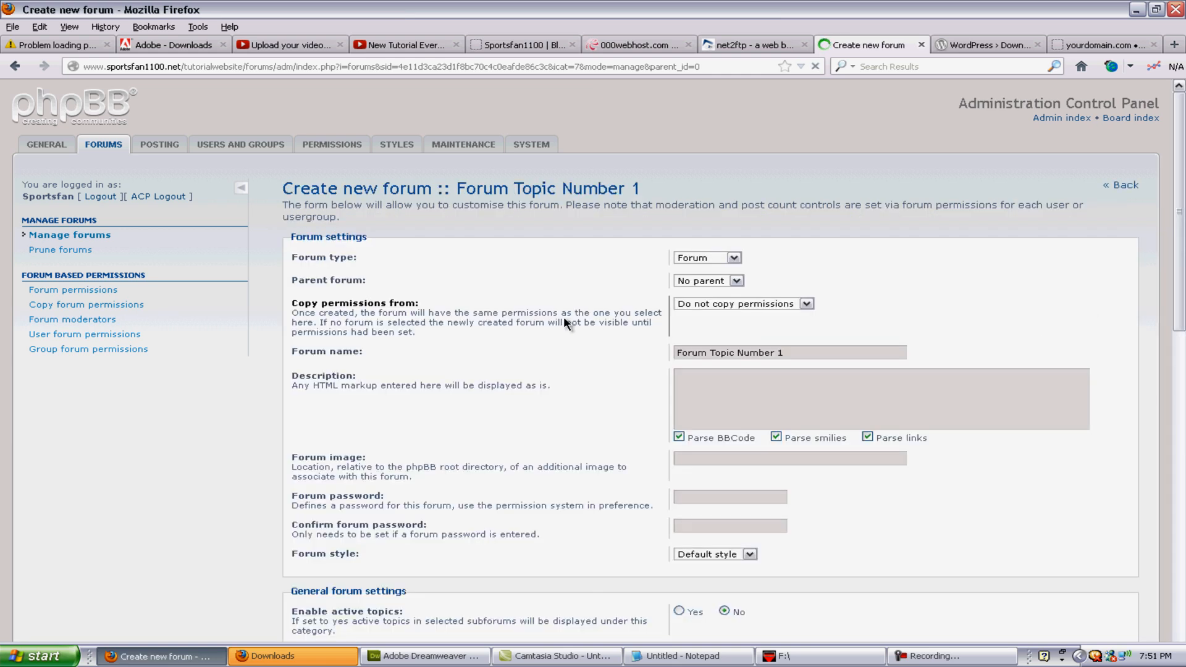
Step: Set its forum type to Category and submit it
left_click(733, 258)
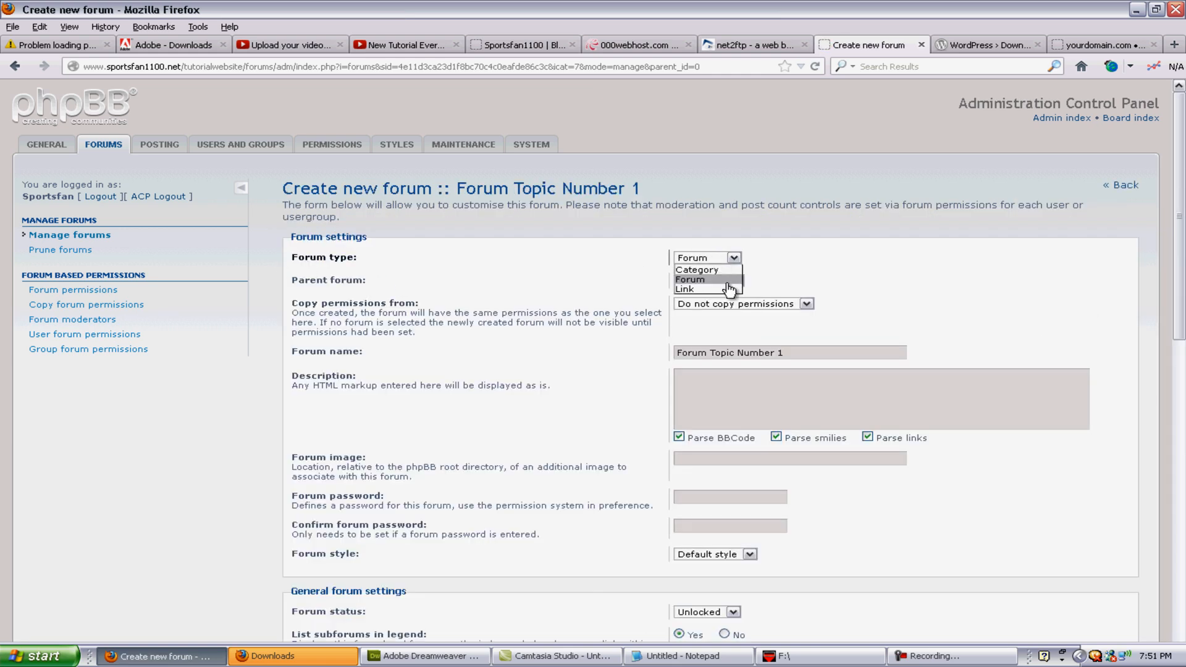
left_click(729, 270)
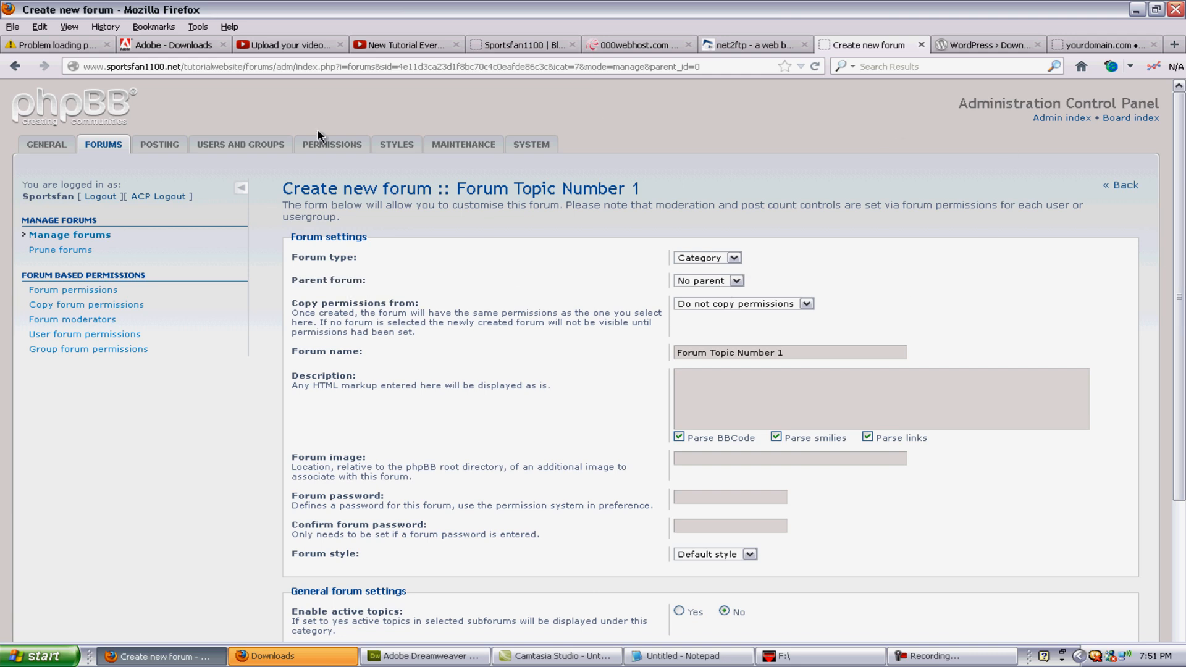
left_click(702, 386)
scroll(516, 347, "down", 5)
scroll(516, 347, "up", 2)
scroll(521, 351, "up", 3)
scroll(543, 336, "down", 4)
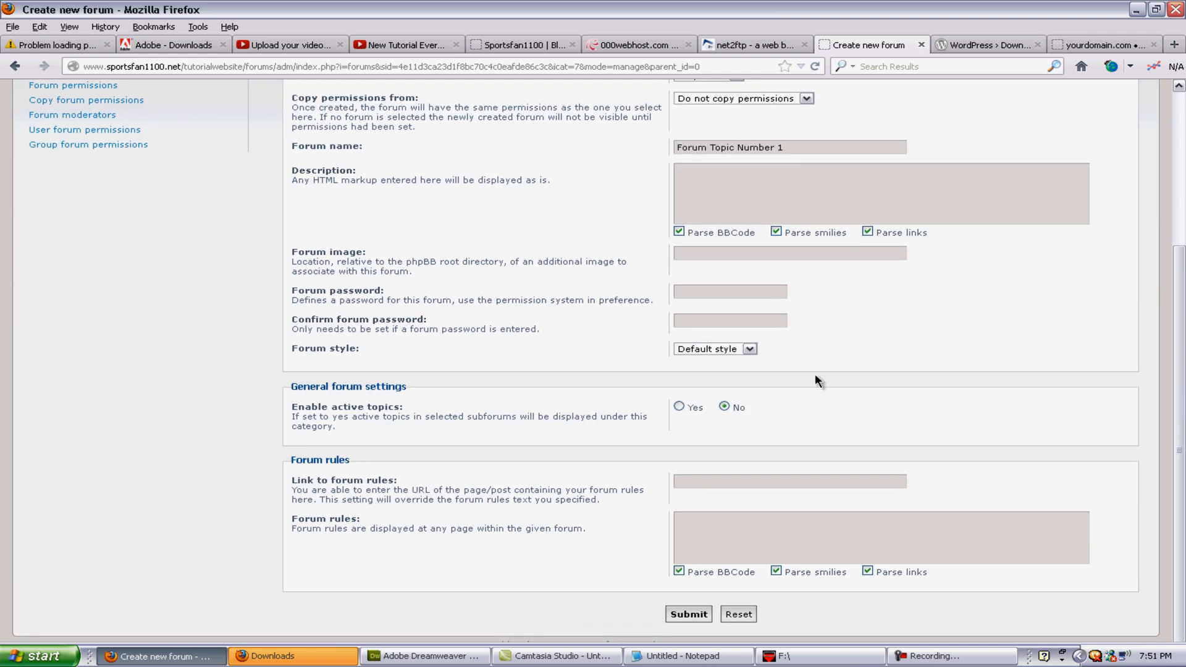
left_click(689, 615)
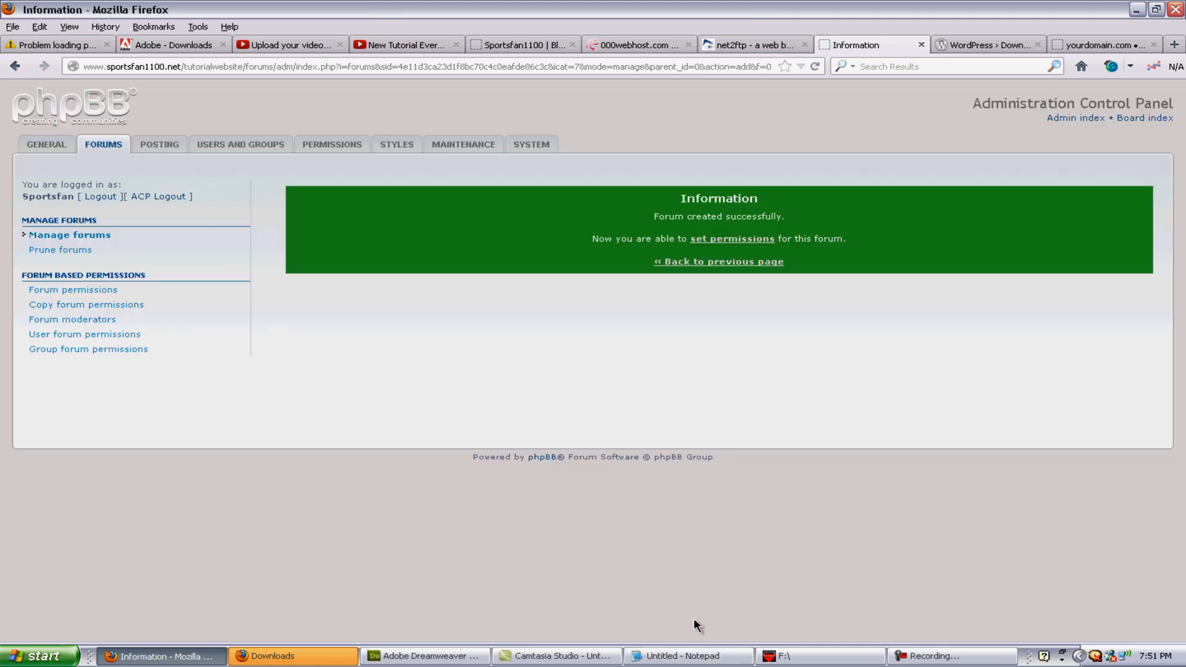
Step: Add permissions for all six user groups on Forum Topic Number 1
left_click(729, 240)
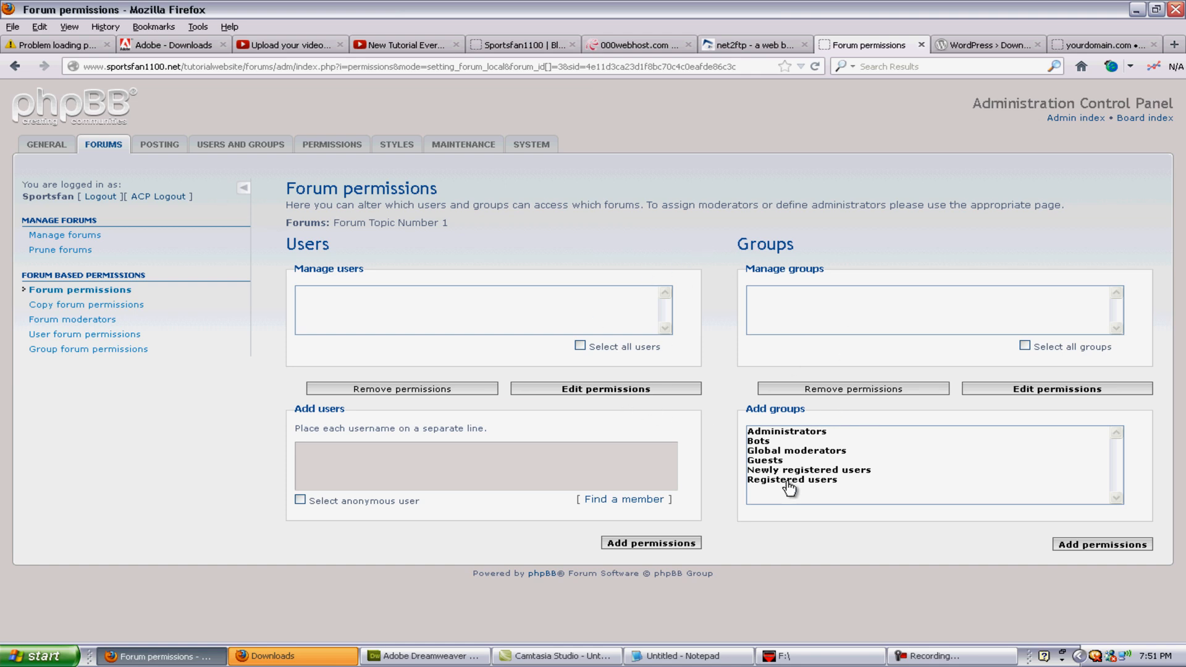
left_click_drag(789, 488, 782, 436)
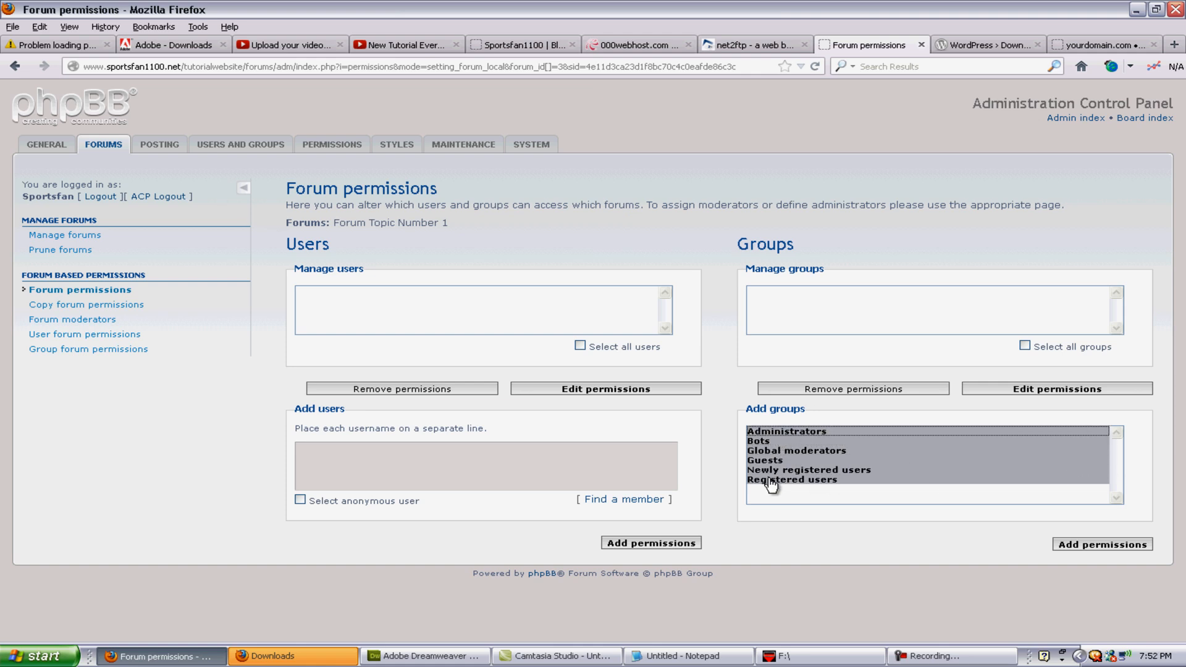
left_click(1110, 545)
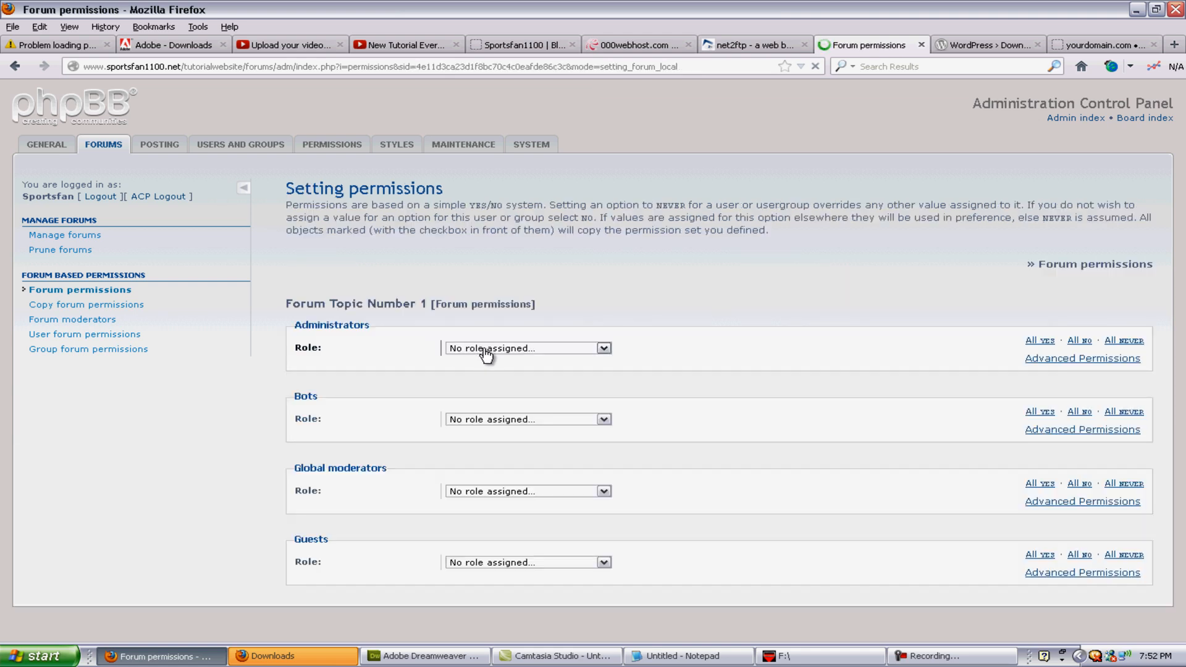
Step: Give Administrators Full Access, Bots No Access, Global moderators Standard Access and Guests Read Only Access
left_click(484, 348)
left_click(482, 428)
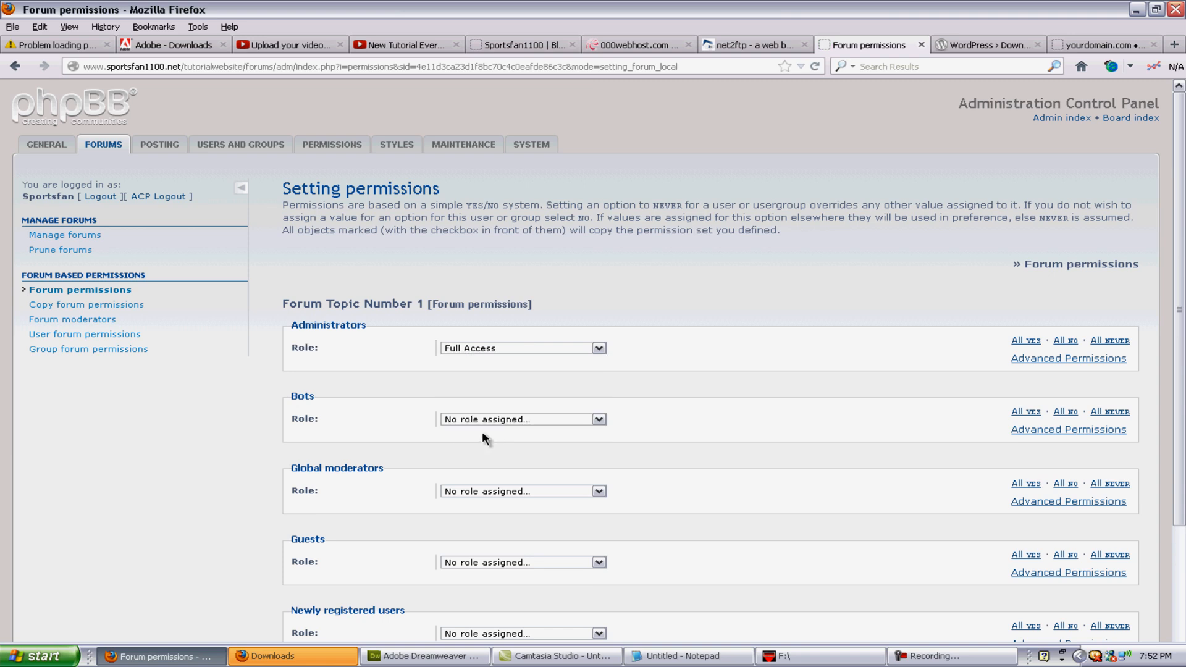
left_click(492, 426)
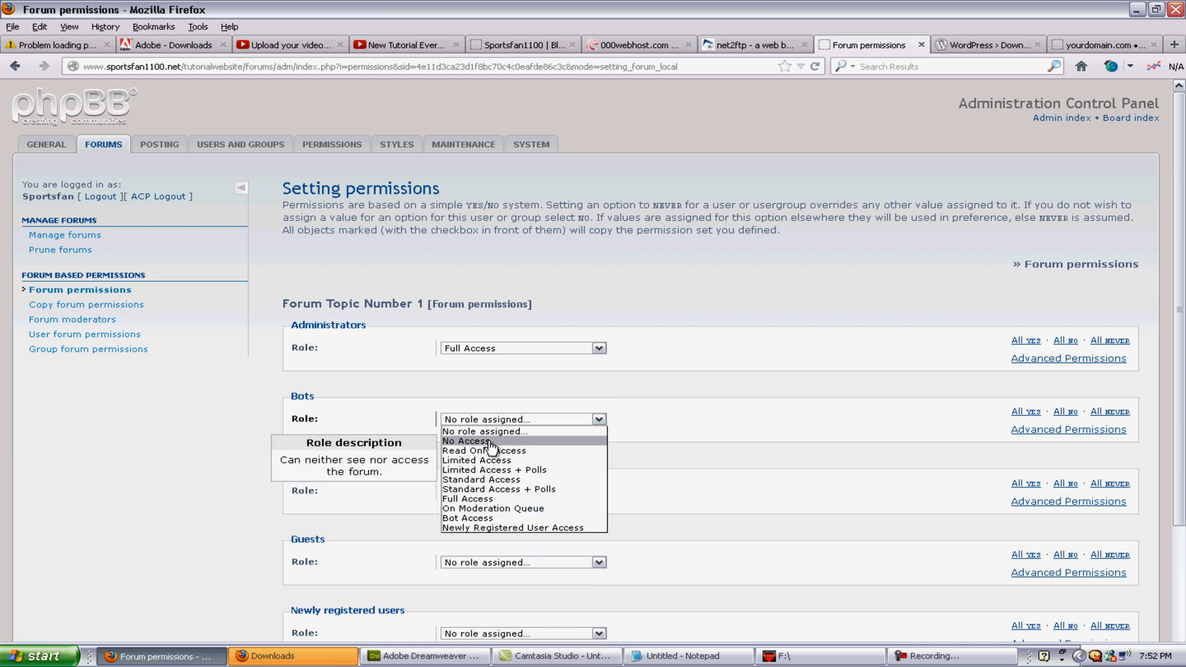
left_click(488, 445)
scroll(489, 449, "down", 3)
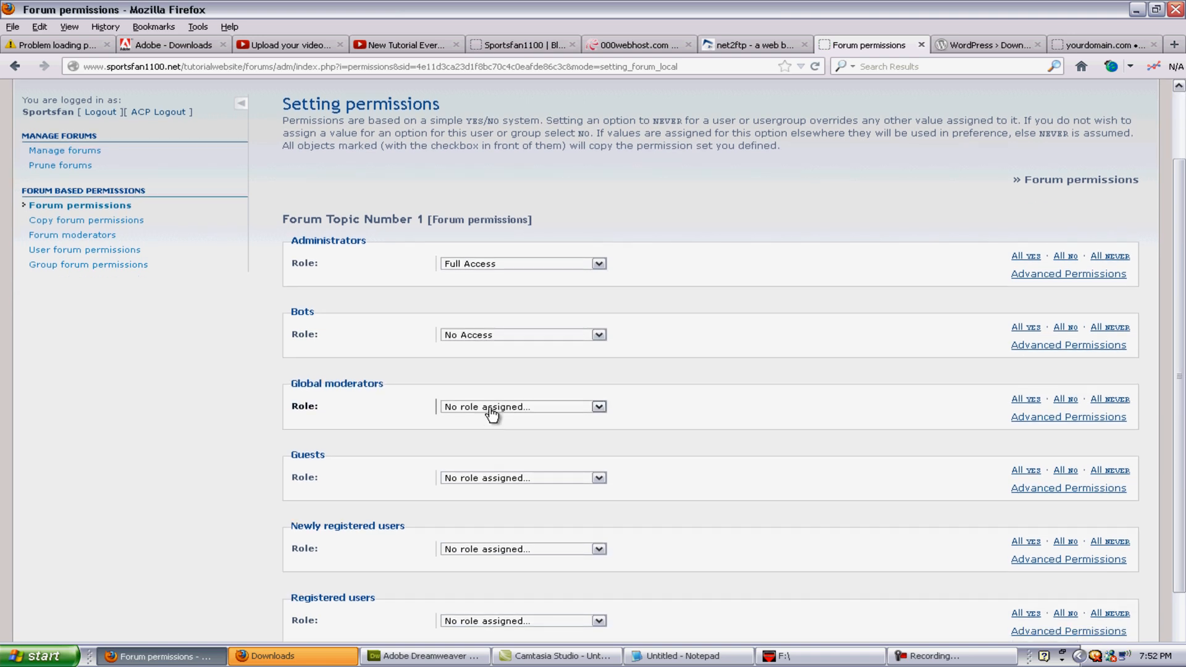
left_click(492, 408)
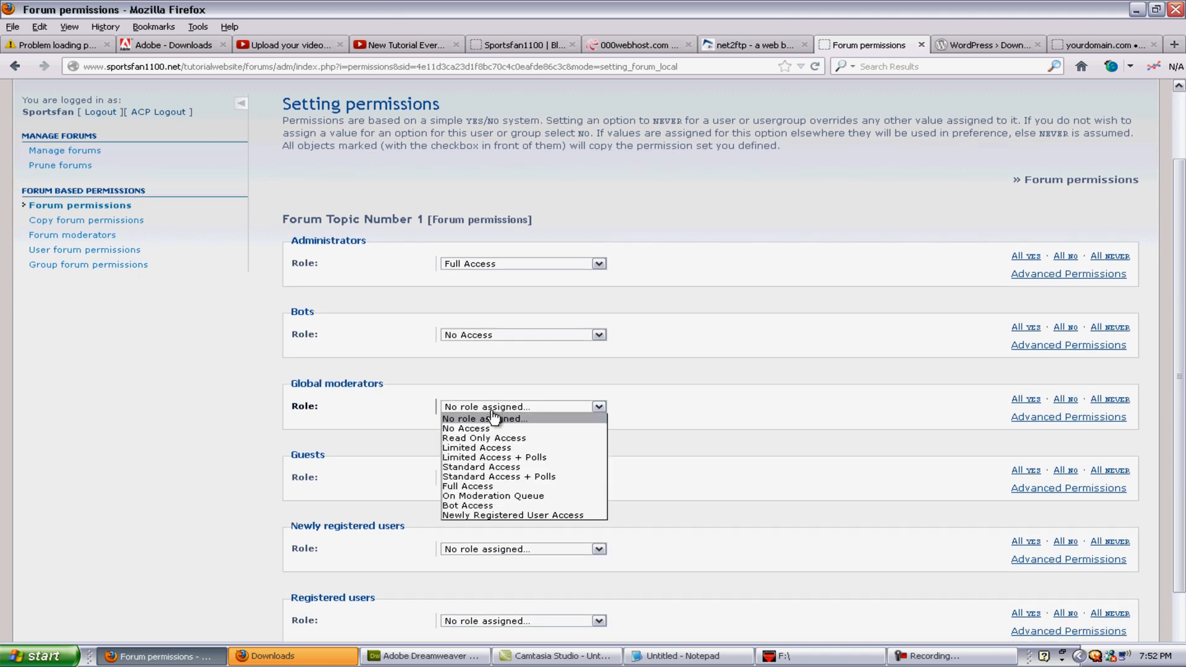
left_click(526, 467)
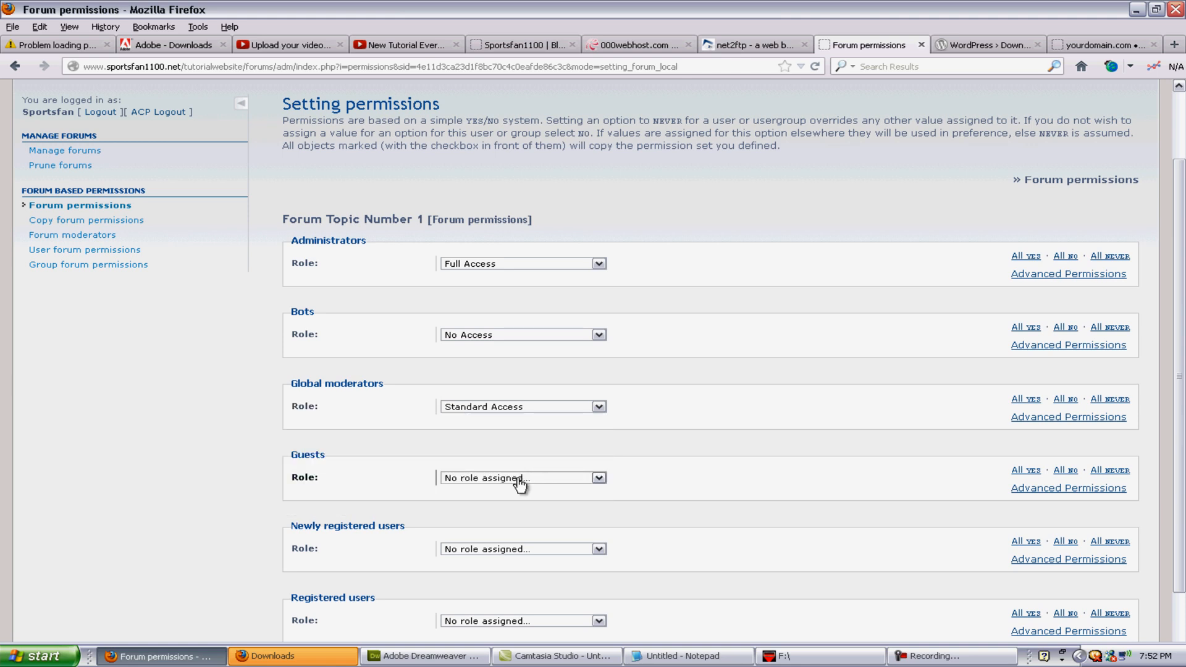
left_click(521, 480)
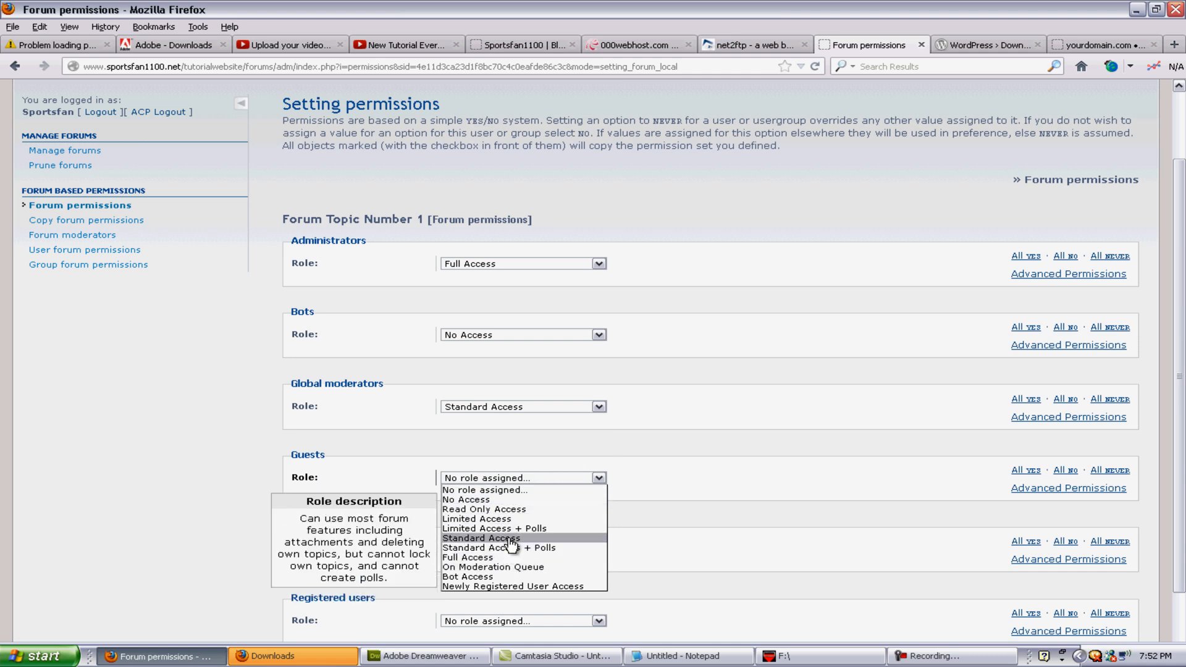
left_click(495, 509)
Step: Give newly registered users Limited Access and Registered users Standard Access + Polls, then apply all permissions
scroll(516, 528, "down", 2)
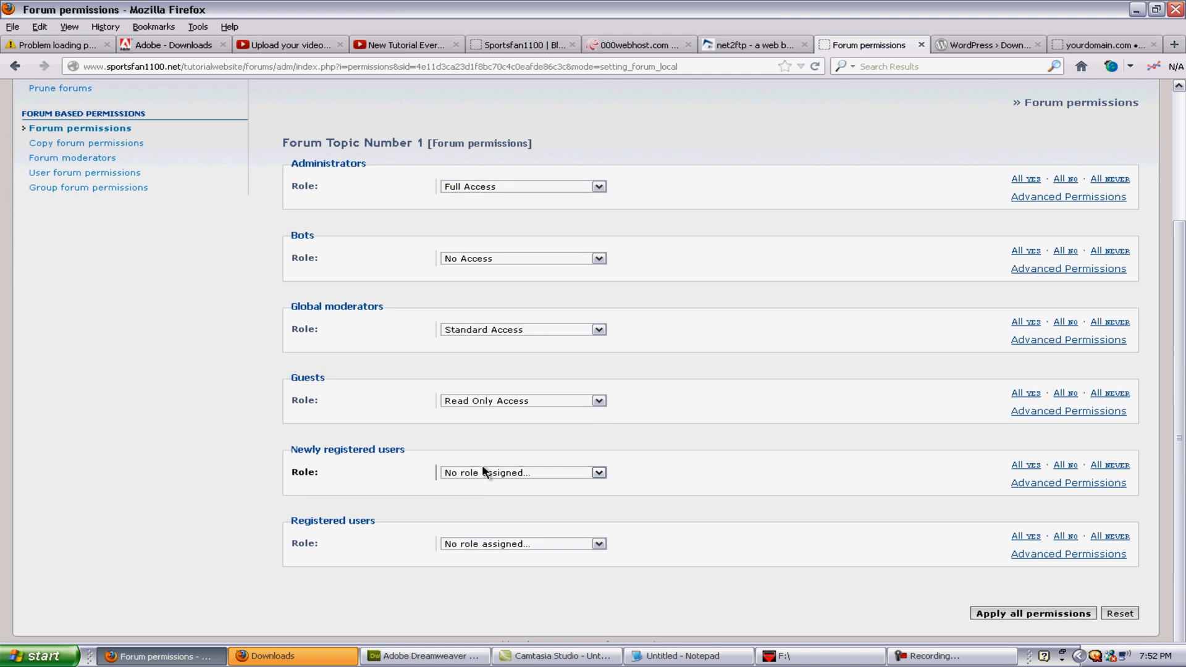
left_click(477, 477)
left_click(501, 517)
left_click(495, 544)
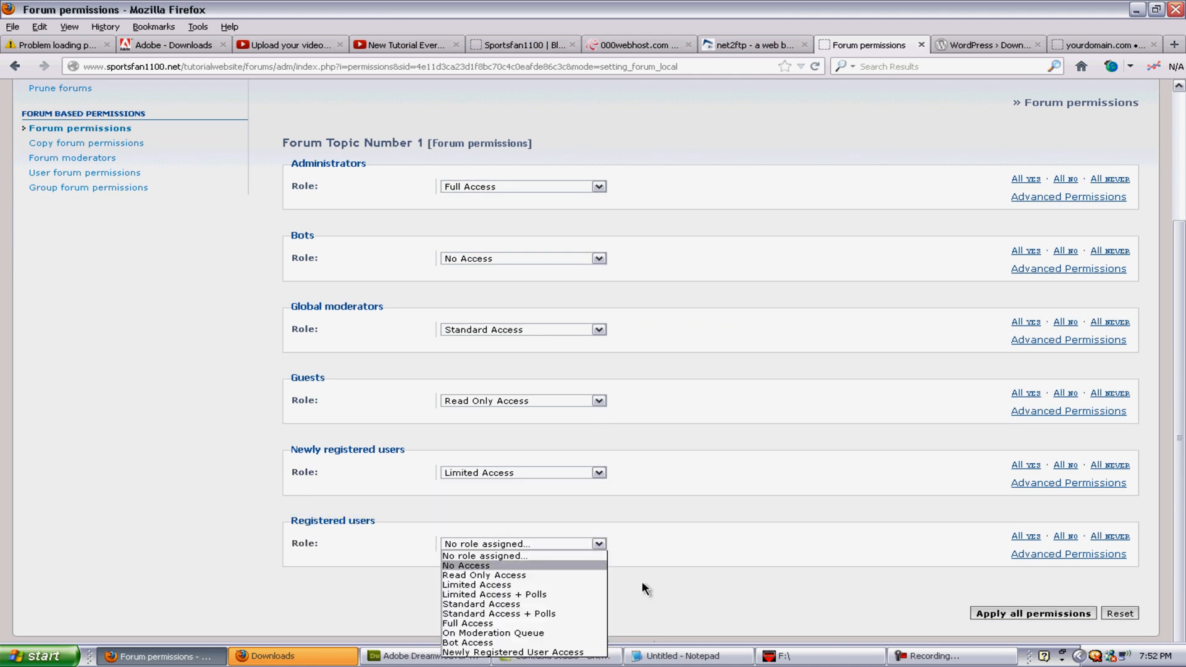
left_click(538, 615)
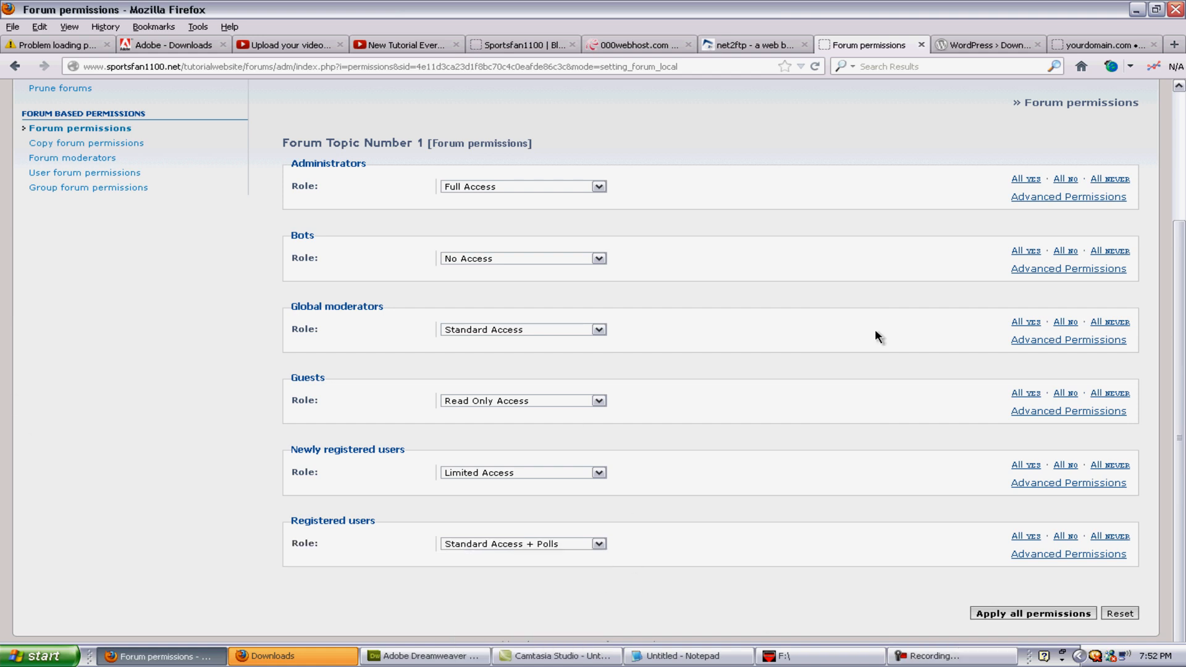
left_click(1025, 612)
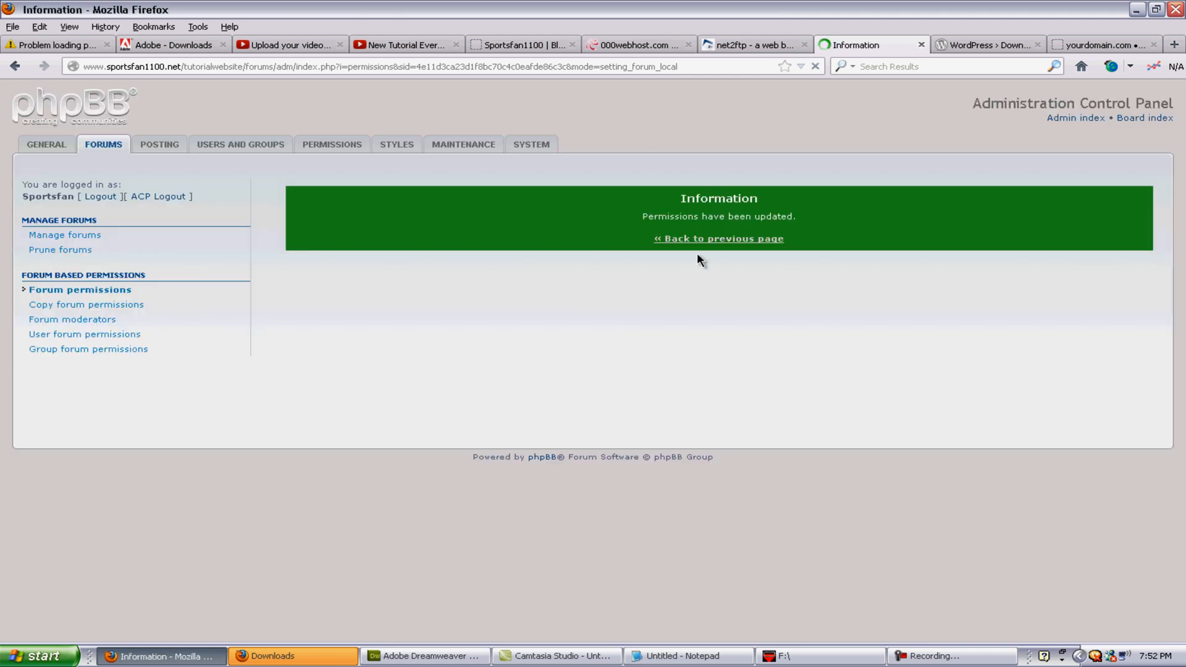
left_click(704, 239)
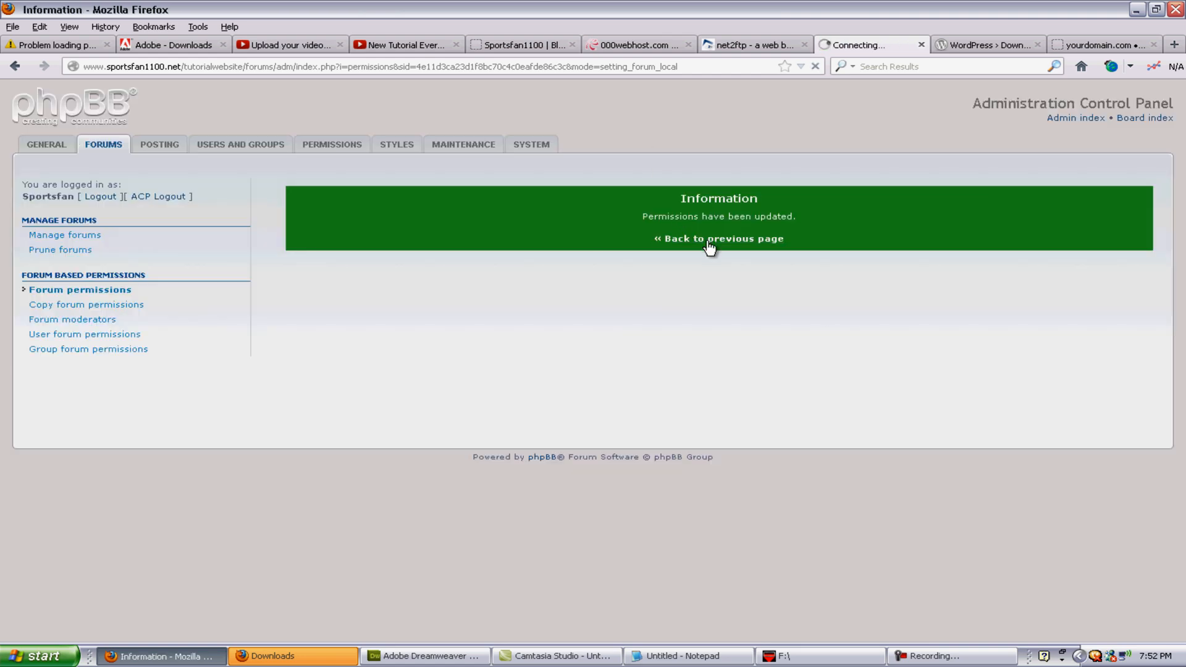
Step: On the Forums page, start creating a new forum named 'Post in Forum Topic # 1'
left_click(116, 145)
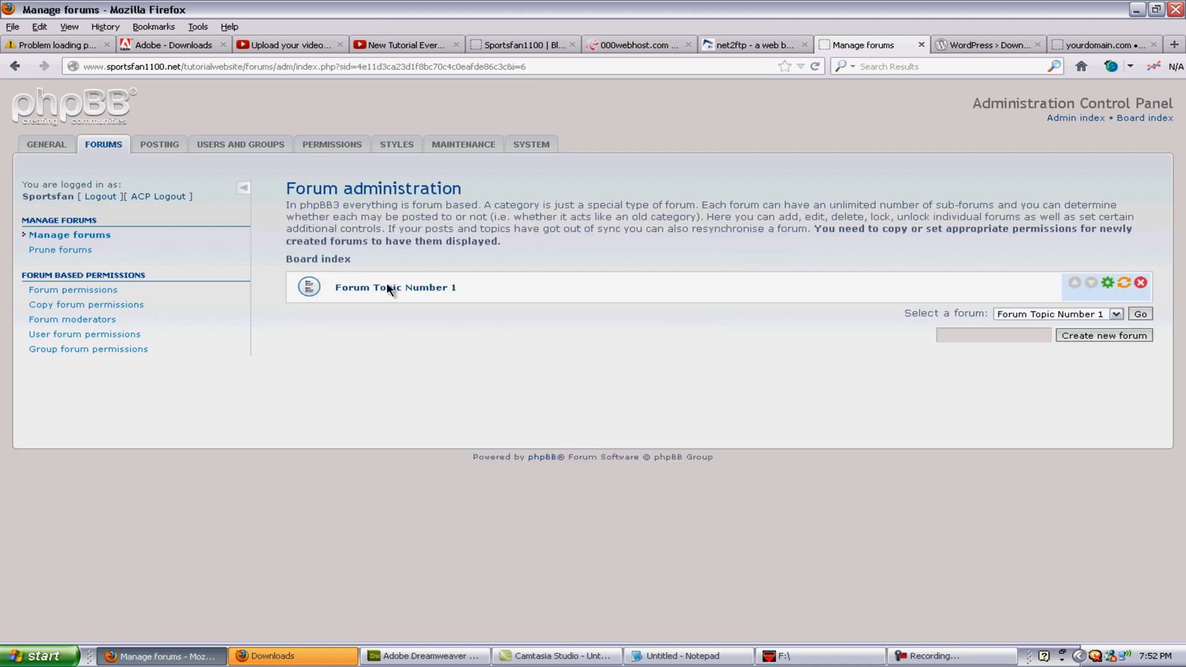
left_click(994, 336)
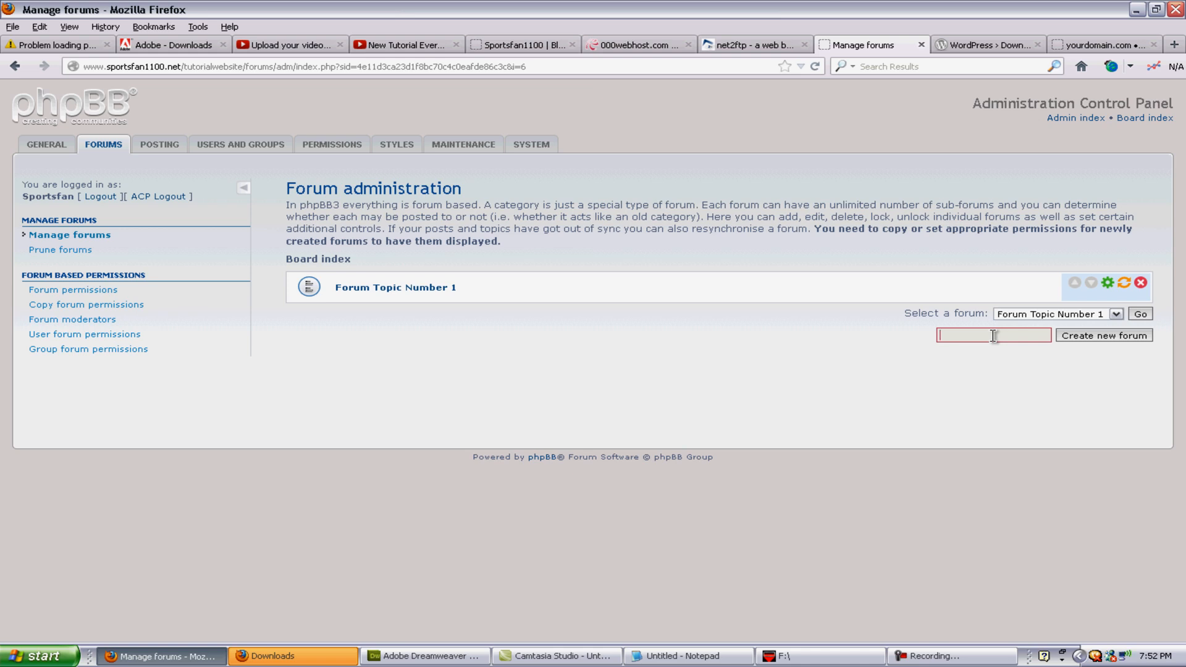
type("Post in Forum Topic")
type("# 1")
left_click(1090, 336)
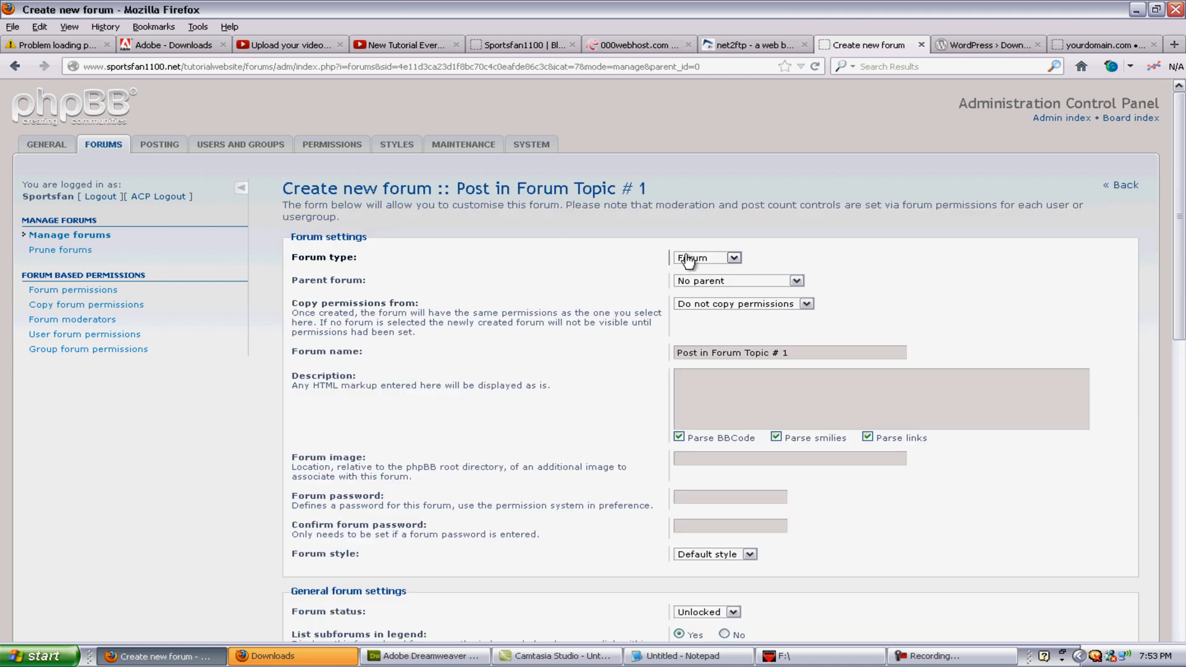
Step: Keep it a regular forum, write a short description, and submit it
left_click(715, 263)
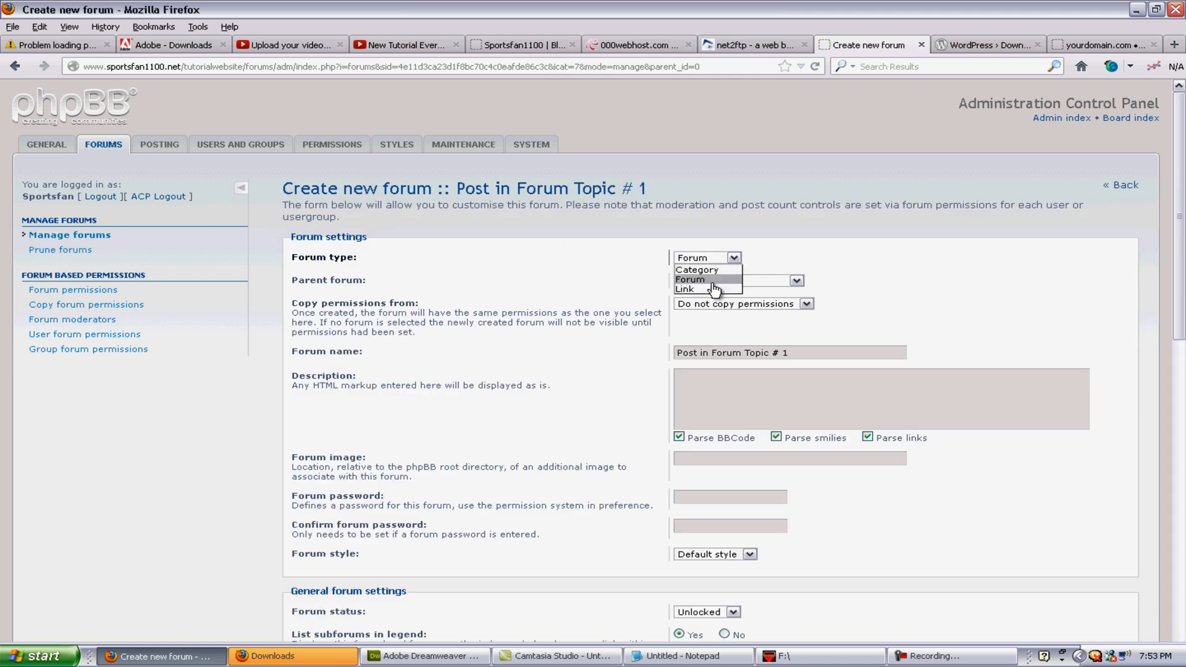
left_click(718, 283)
scroll(758, 379, "down", 6)
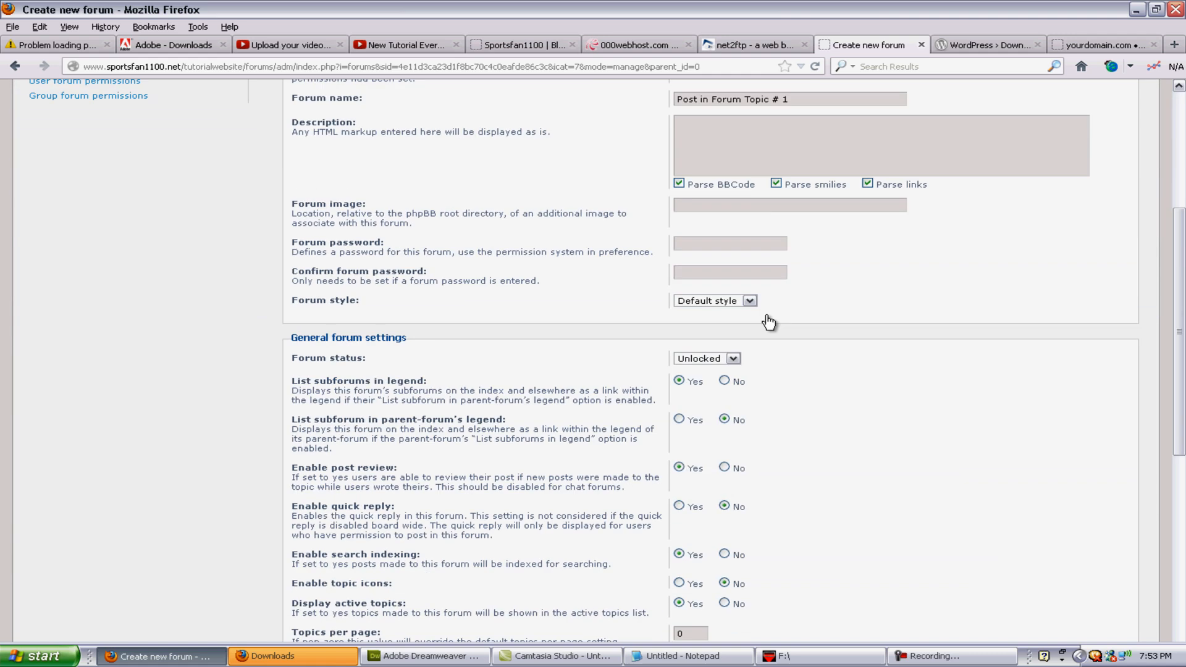
scroll(758, 379, "up", 6)
left_click(758, 382)
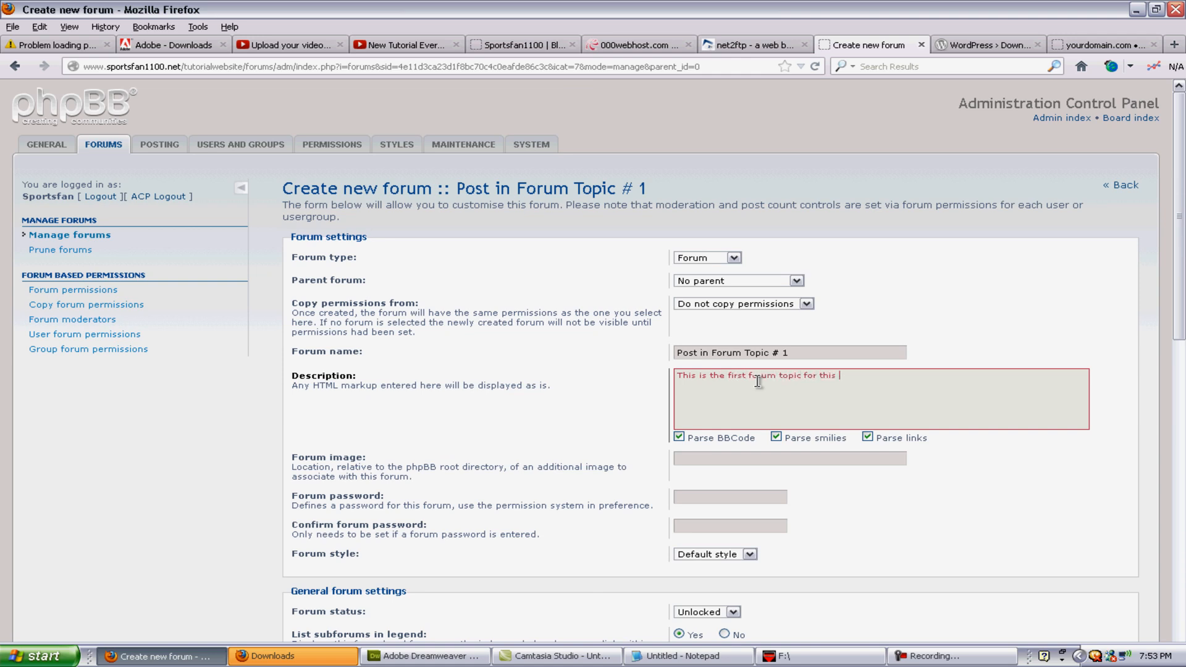
key("BackSpace")
key("BackSpace")
key("BackSpace")
key("BackSpace")
key("BackSpace")
key("BackSpace")
key("BackSpace")
key("BackSpace")
key("BackSpace")
key("BackSpace")
key("BackSpace")
key("BackSpace")
key("BackSpace")
key("BackSpace")
scroll(758, 381, "down", 10)
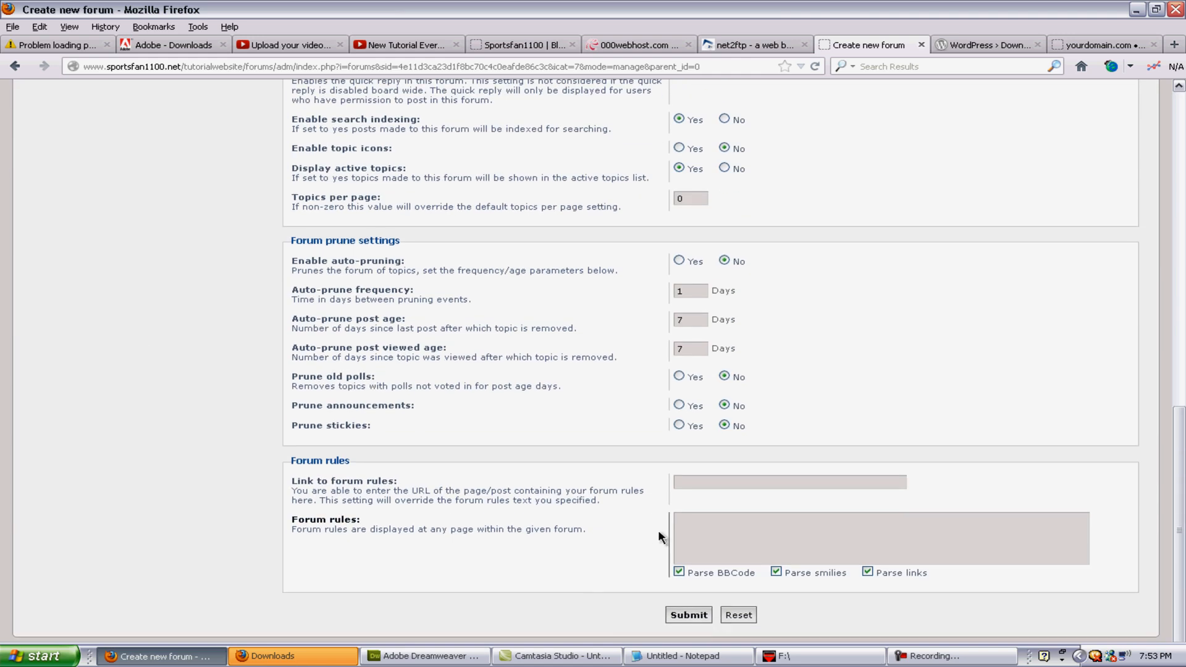
left_click(688, 615)
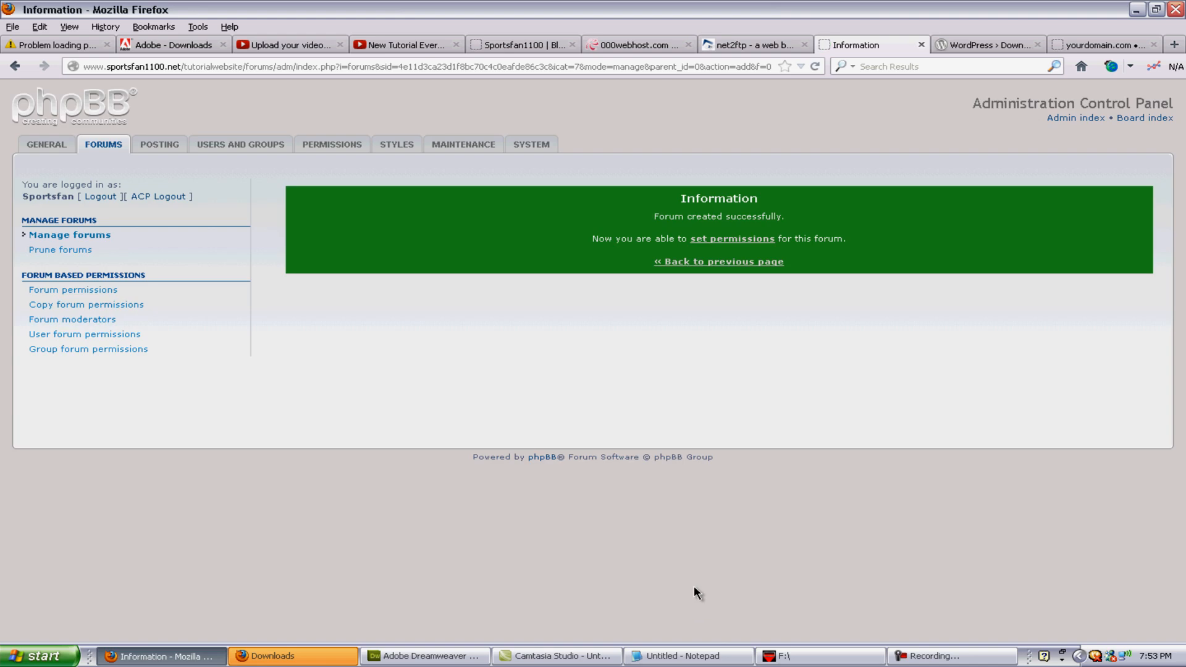
Step: Add permissions for all six user groups on Post in Forum Topic # 1
left_click(740, 240)
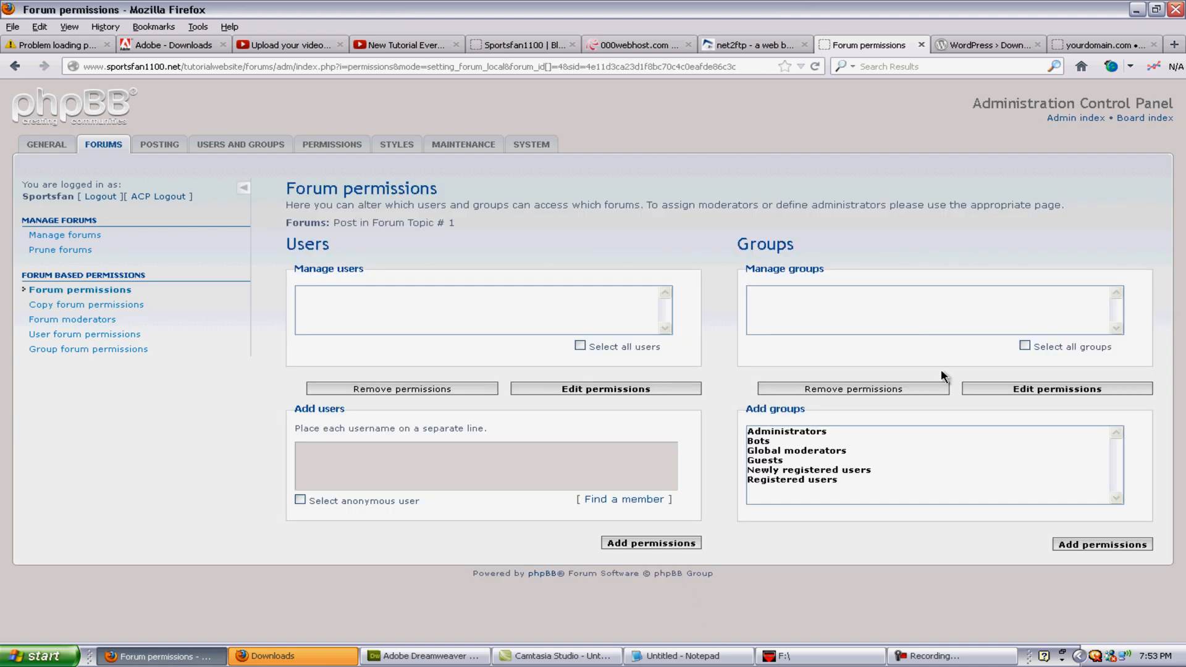
left_click_drag(845, 494, 774, 430)
left_click(1074, 547)
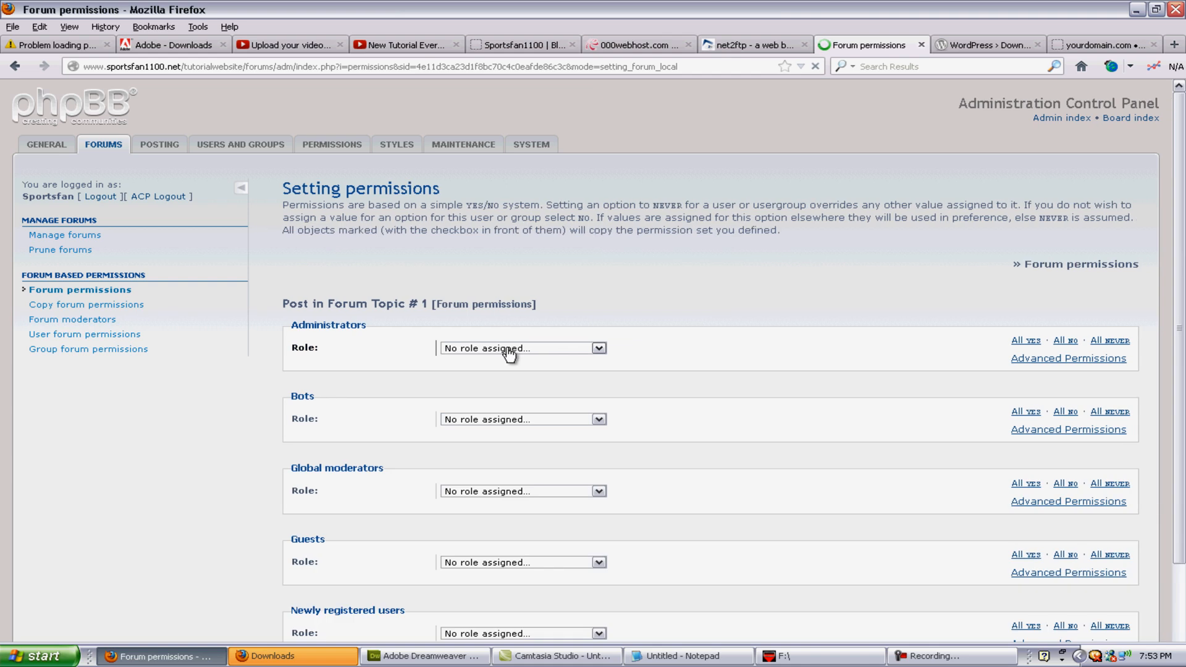
Step: Give Administrators Full Access, Bots No Access, Global moderators Standard Access and Guests Read Only Access
left_click(505, 349)
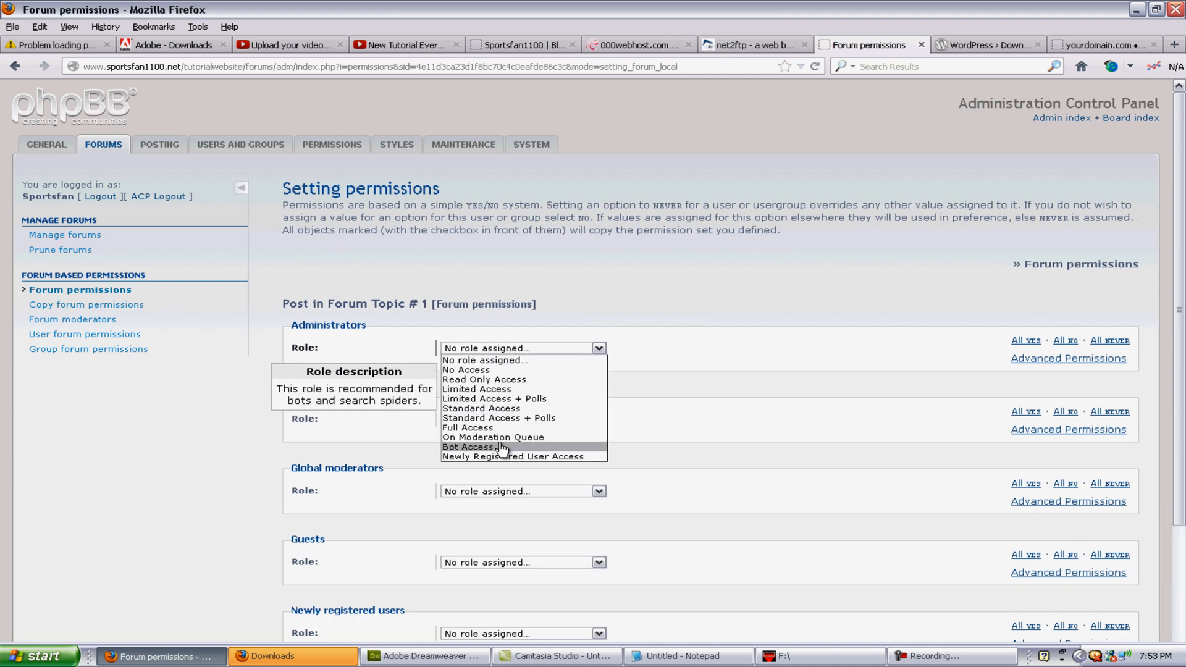
left_click(518, 427)
left_click(518, 420)
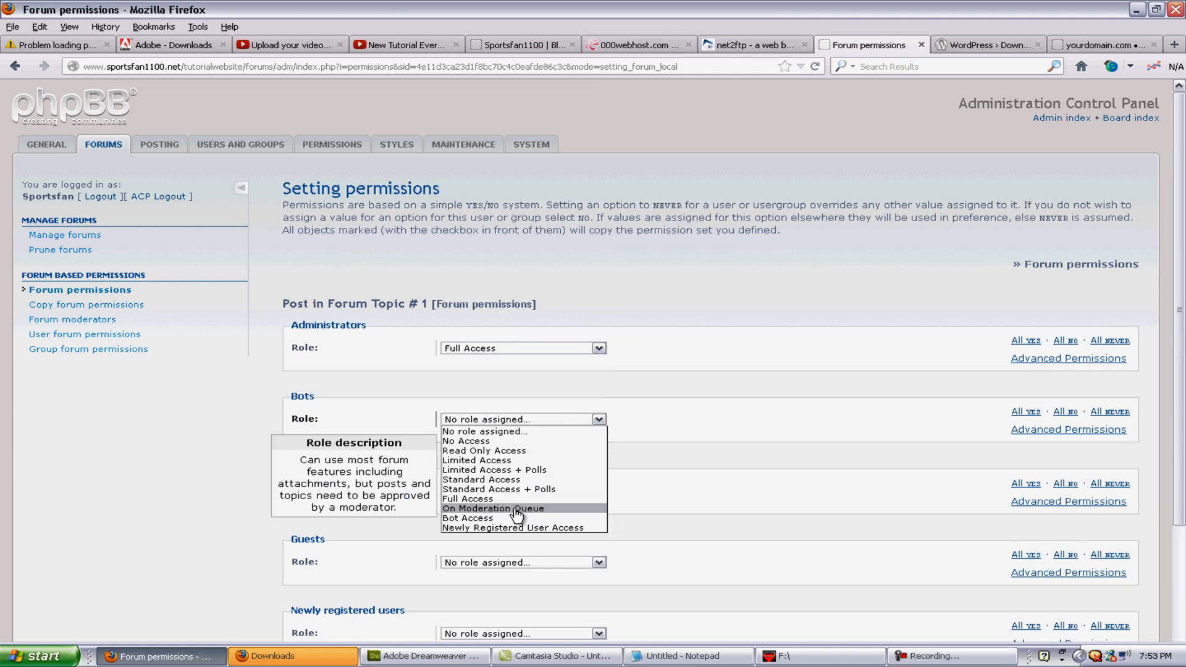
left_click(502, 441)
left_click(493, 492)
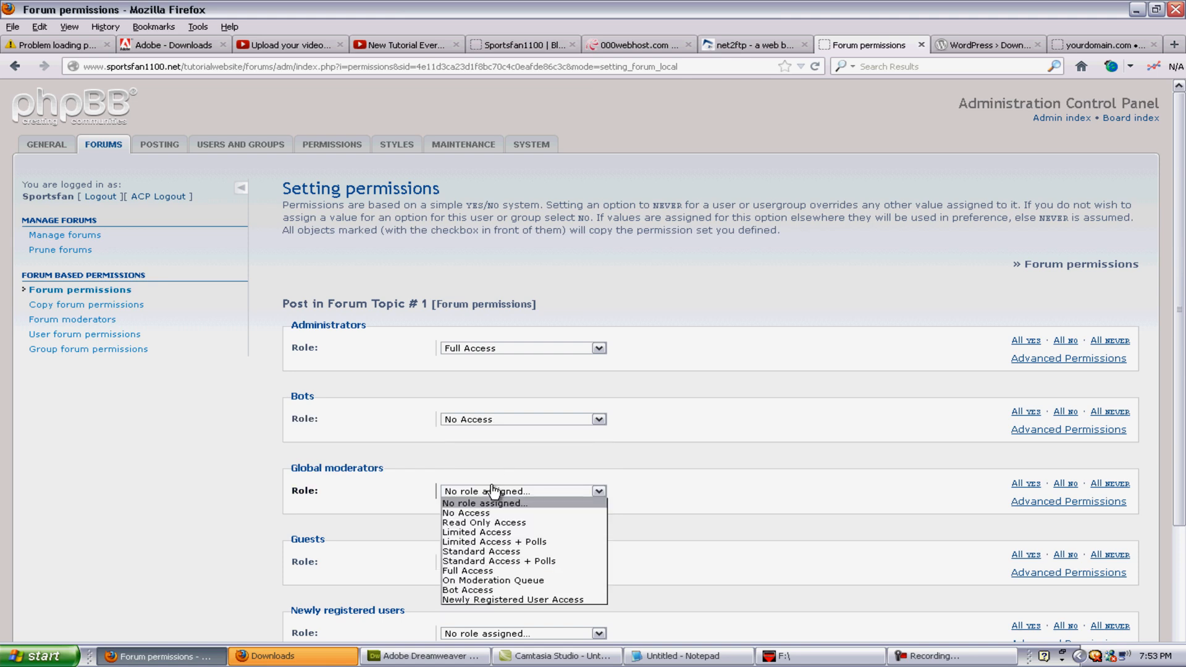
left_click(505, 551)
left_click(508, 564)
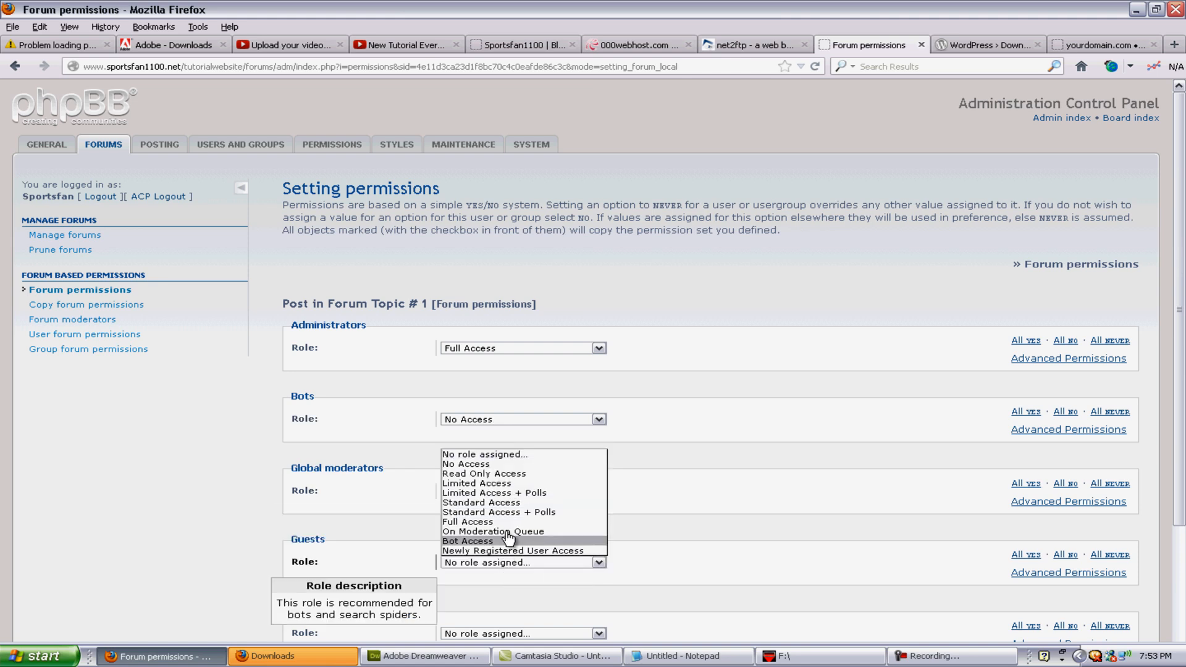
left_click(497, 474)
Step: Give newly registered users Limited Access and Registered users Standard Access, then apply all permissions
scroll(513, 531, "down", 3)
scroll(513, 534, "down", 1)
left_click(509, 476)
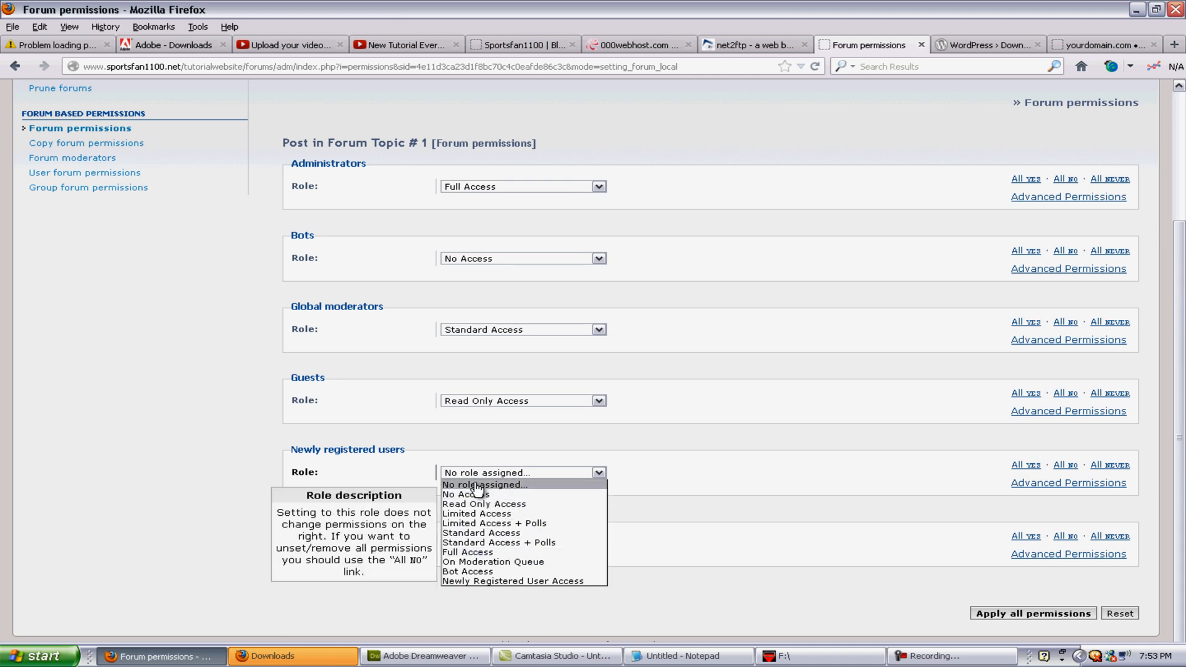
left_click(493, 514)
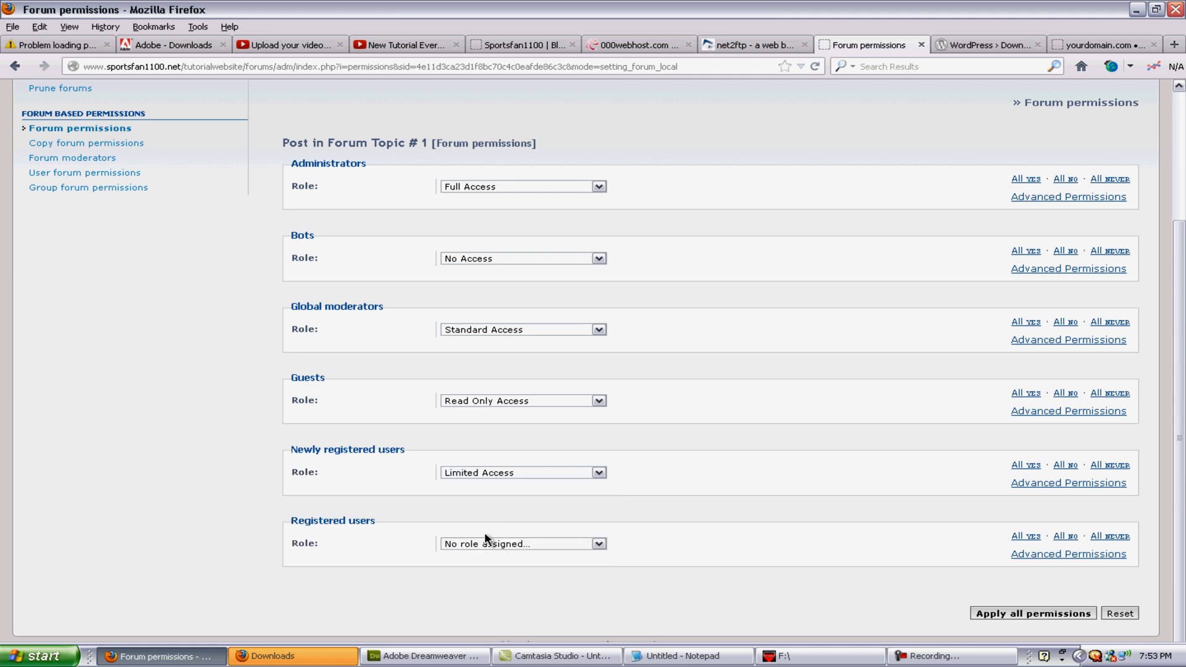
left_click(488, 544)
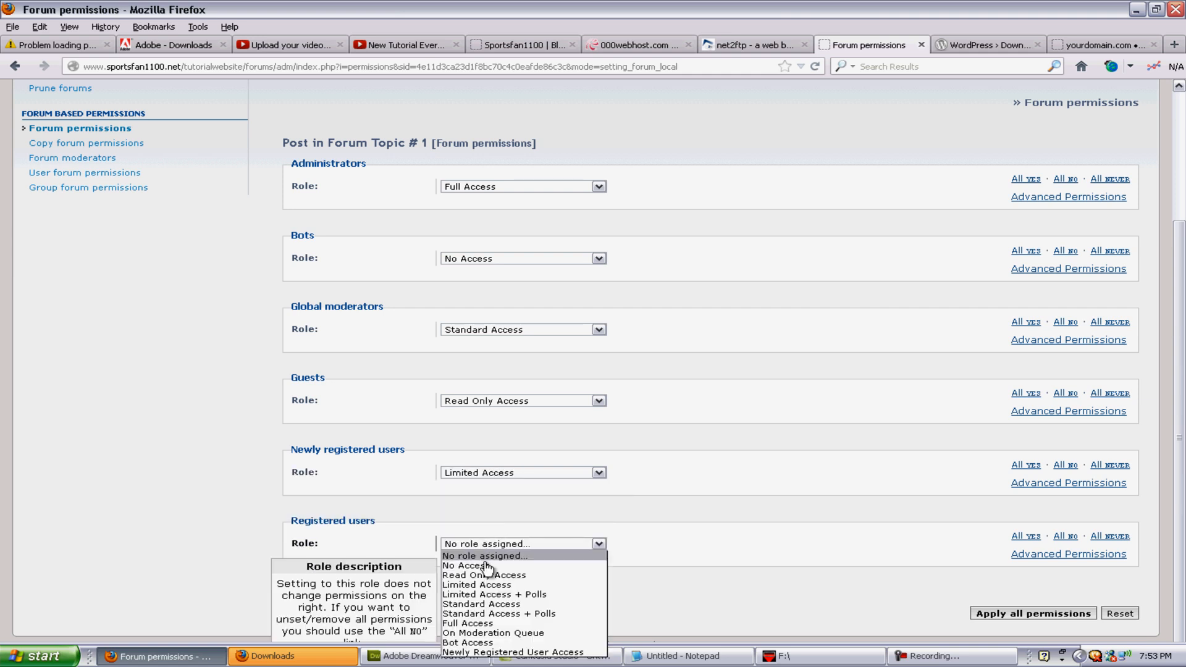
left_click(536, 604)
left_click(1059, 614)
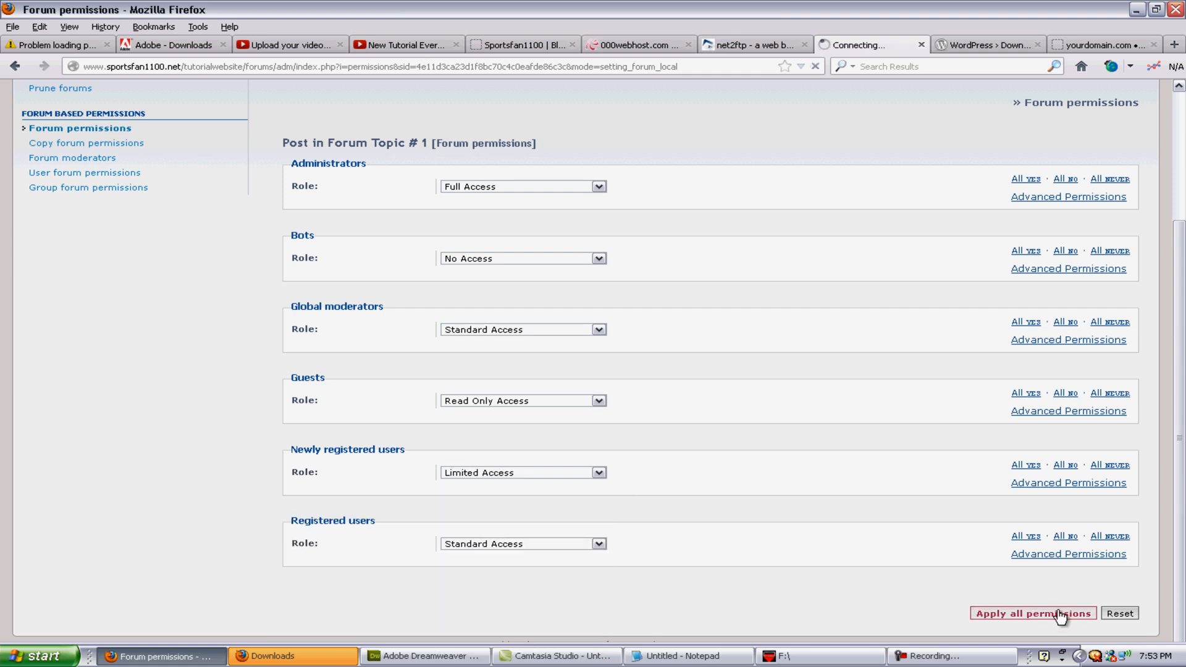
left_click(661, 238)
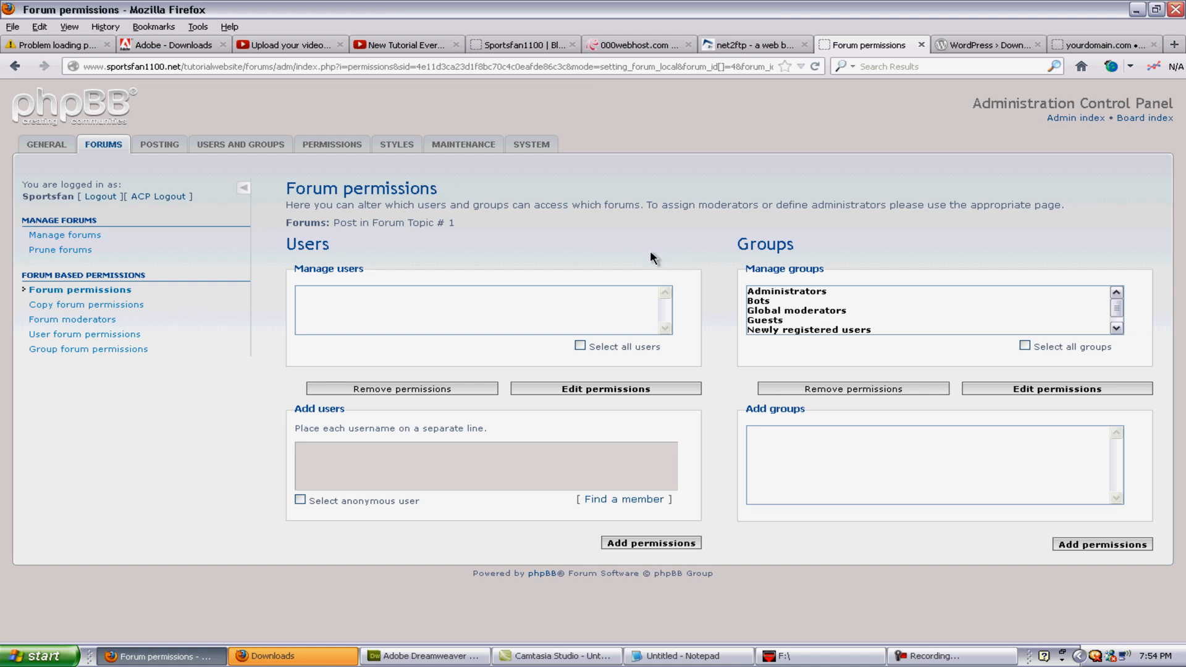
Step: Return to the forum list showing both forums, then reload the public board tab
left_click(97, 146)
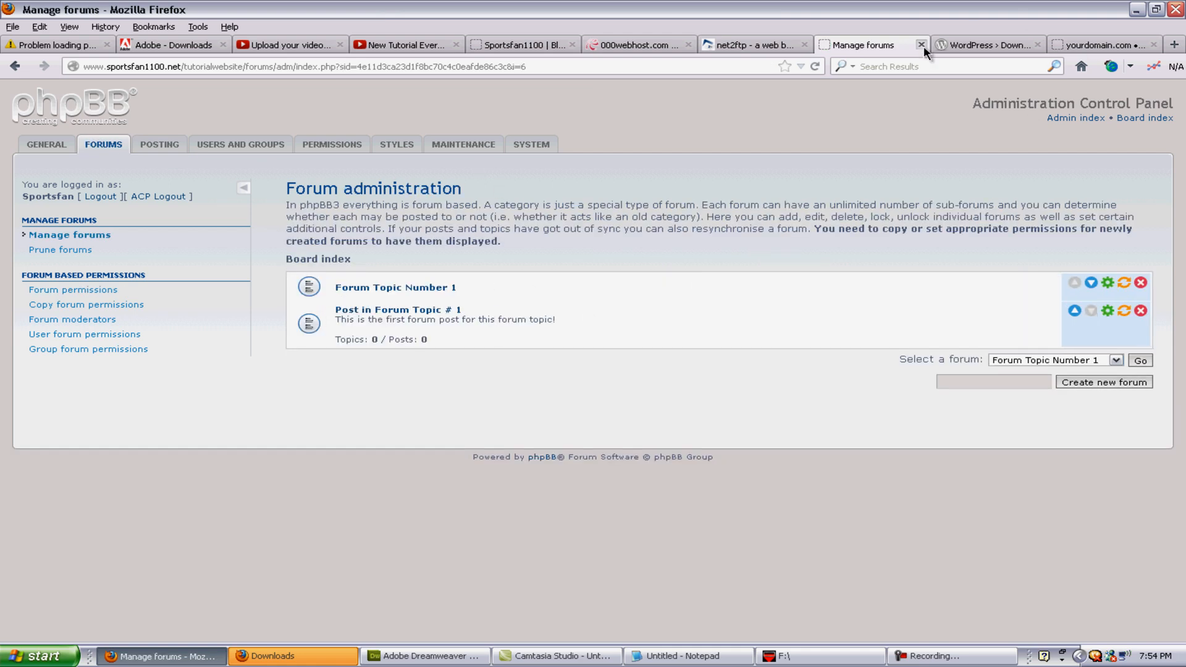
left_click(1101, 46)
left_click(815, 67)
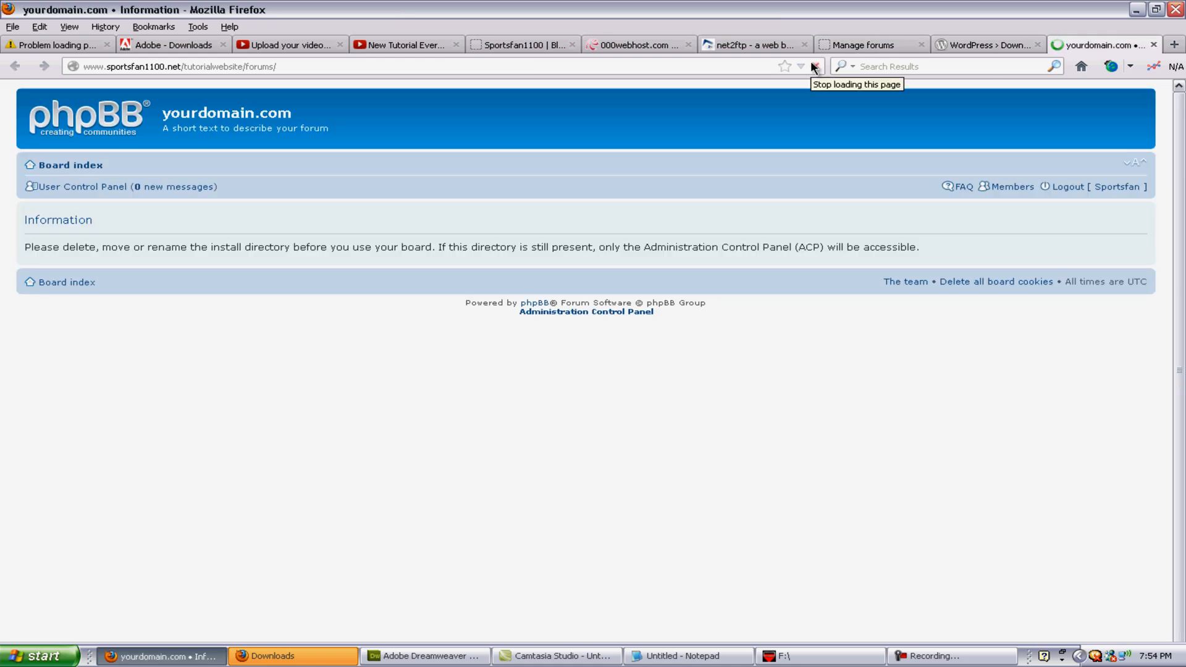
Step: View the board index, then cycle through the browser tabs back to the admin forum list
left_click(81, 165)
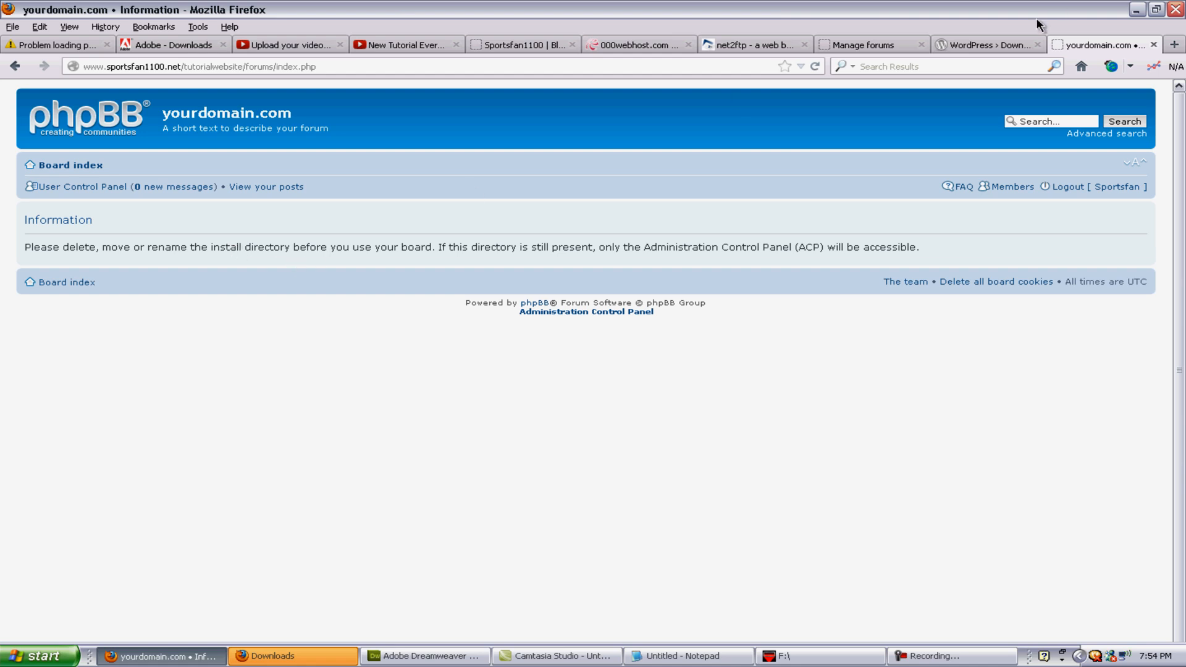
left_click(743, 53)
left_click(986, 44)
left_click(1060, 43)
left_click(964, 44)
left_click(868, 44)
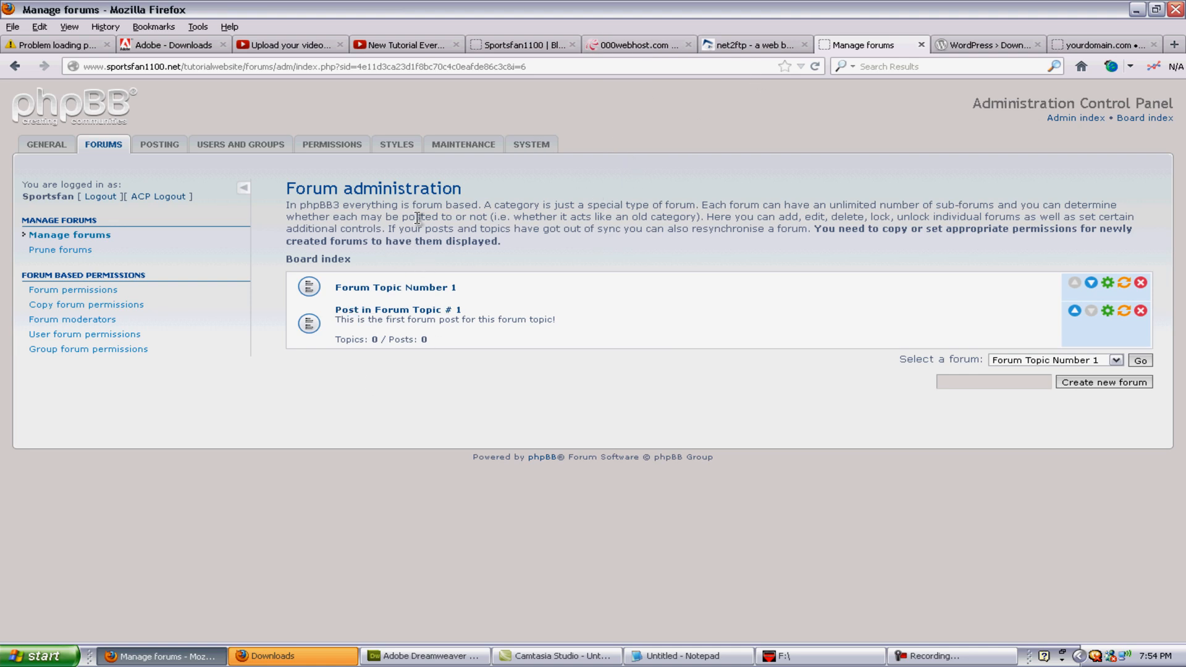
Step: In net2ftp, delete the install folder from /public_html/tutorialwebsite/forums and return to the listing
left_click(748, 44)
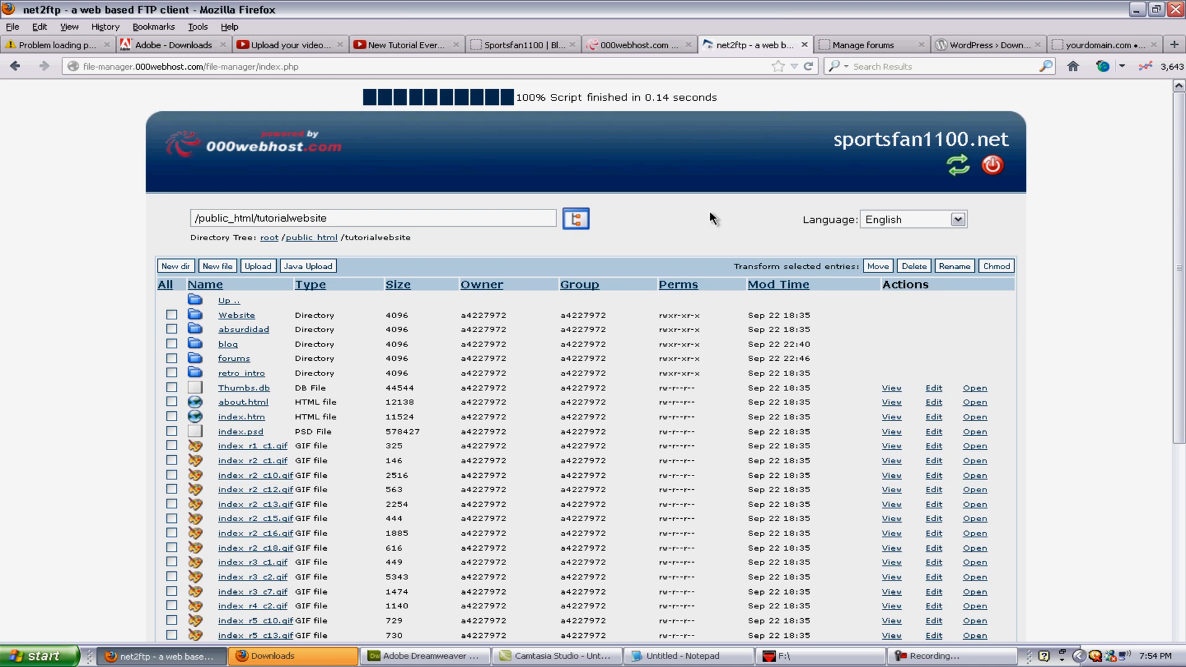
left_click(233, 359)
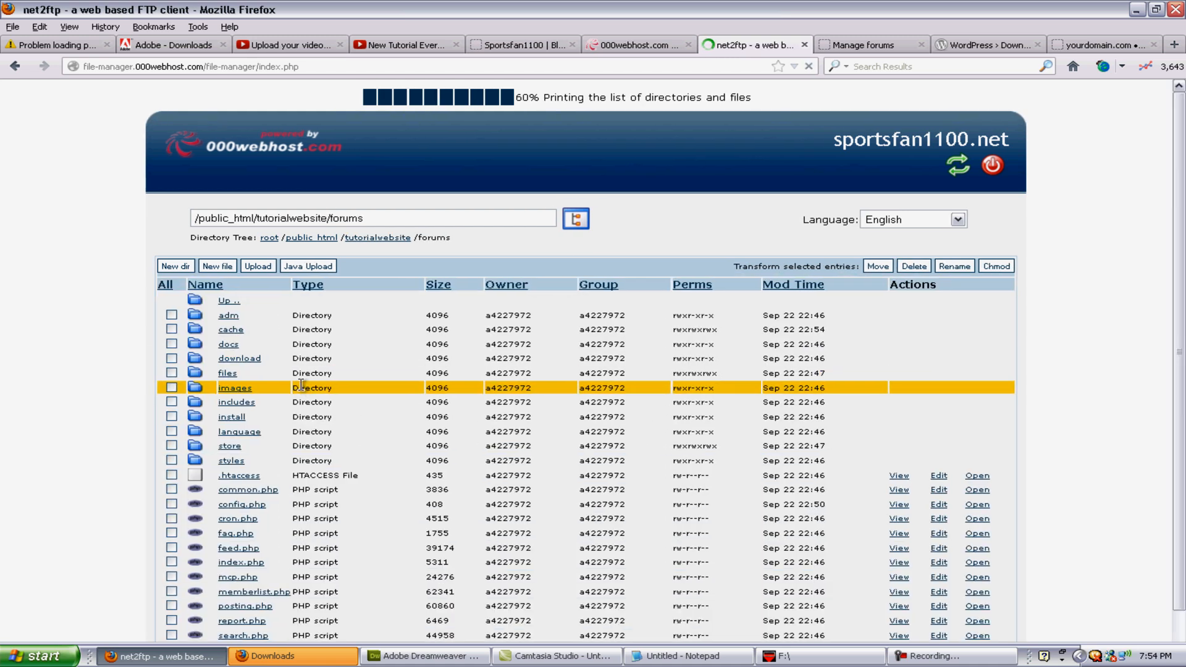
left_click(173, 416)
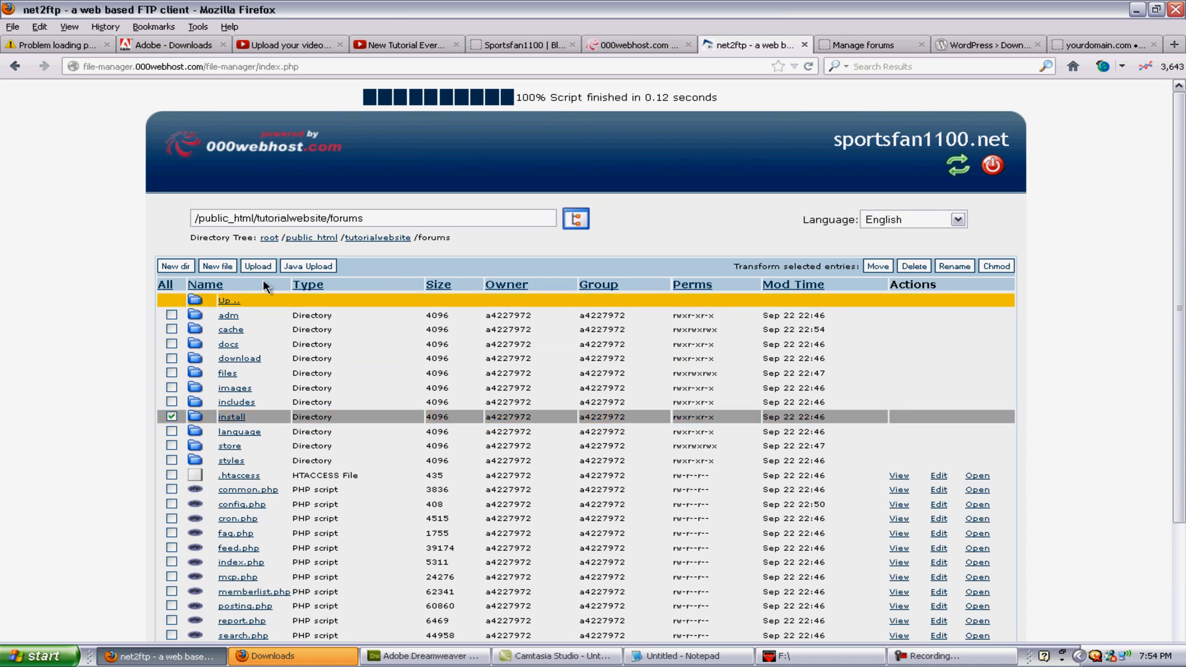
left_click(913, 267)
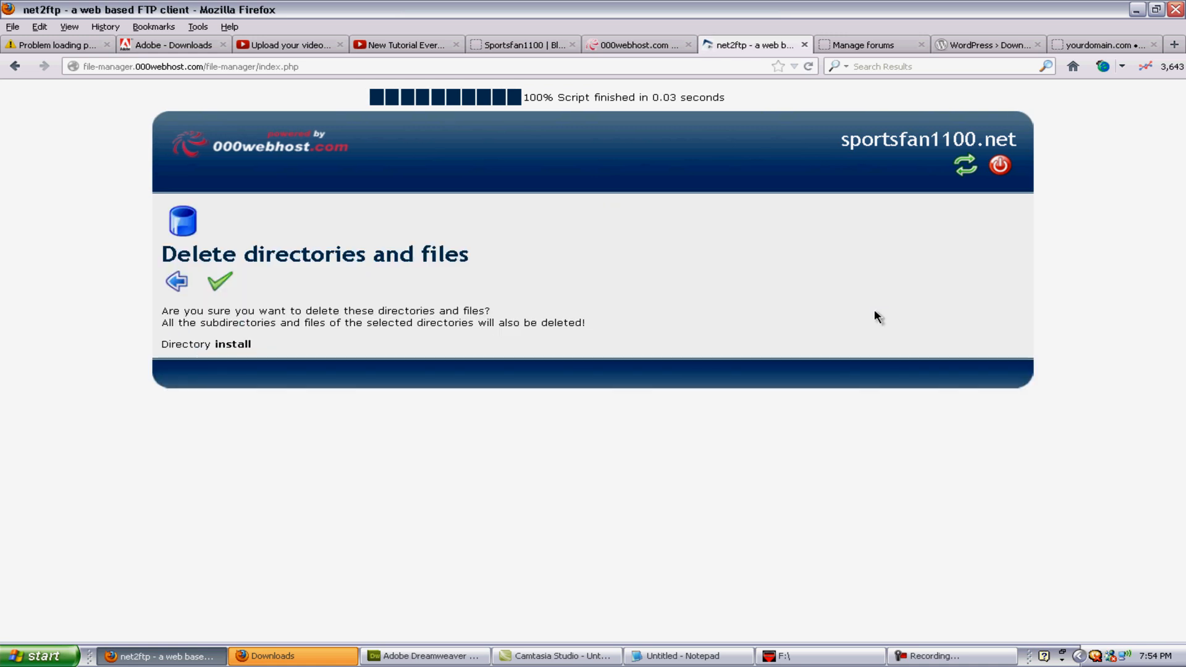
left_click(232, 283)
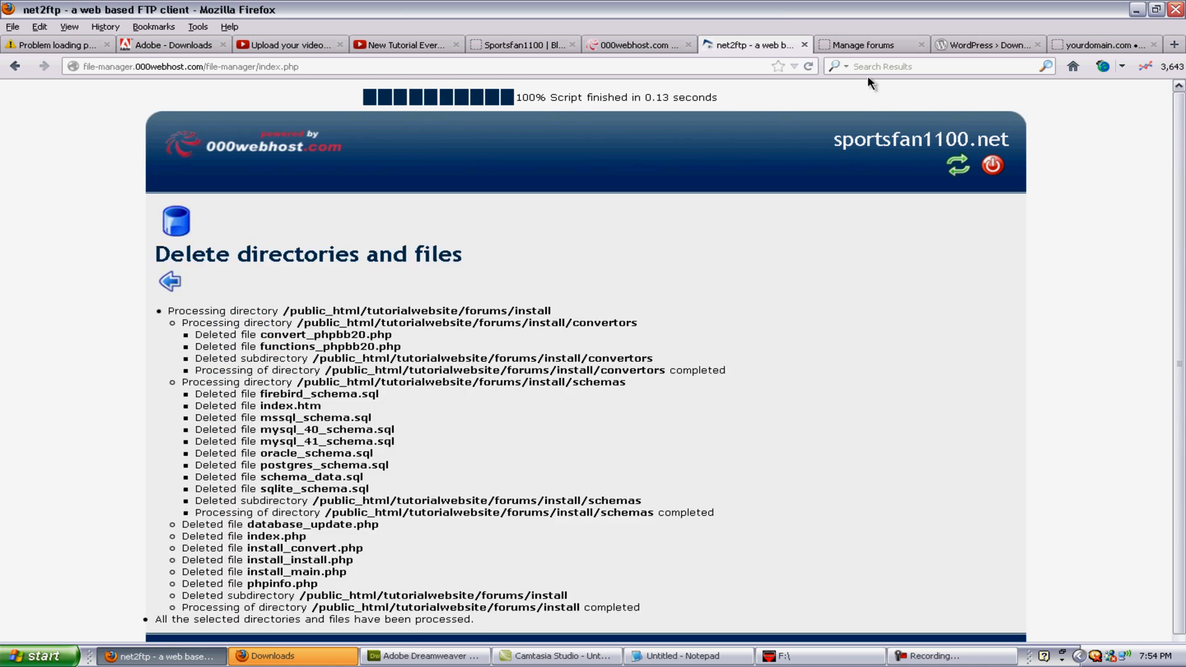
left_click(179, 284)
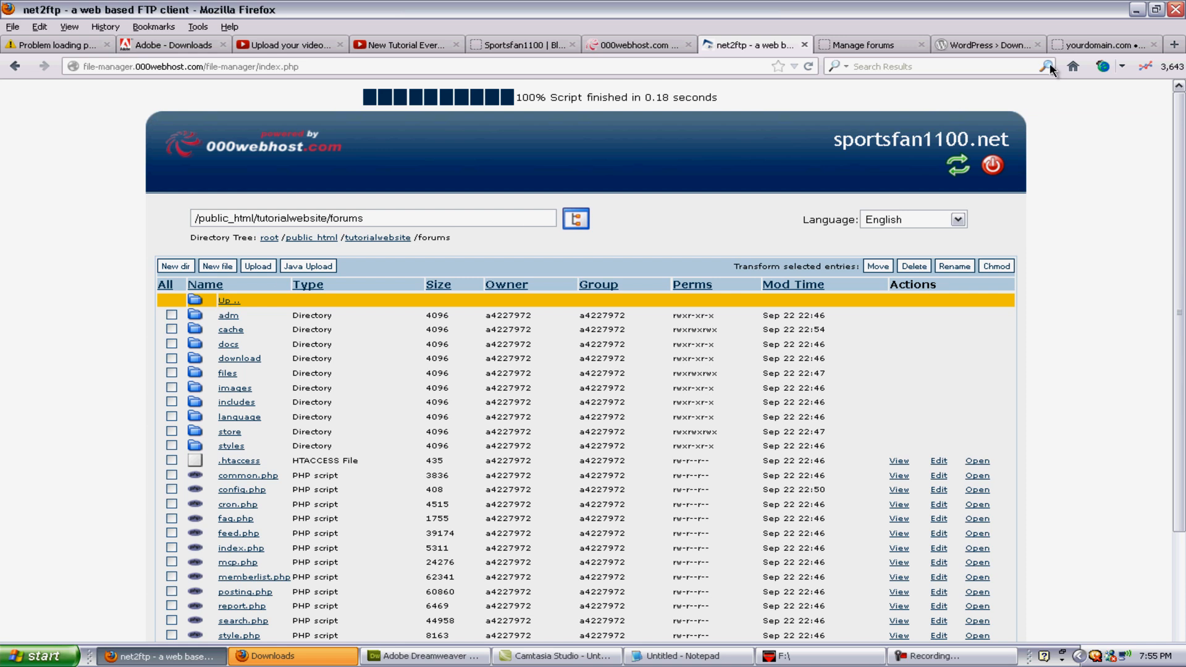
left_click(1099, 44)
Step: Reload the forum index, then open the Styles section of the Administration Control Panel
left_click(813, 66)
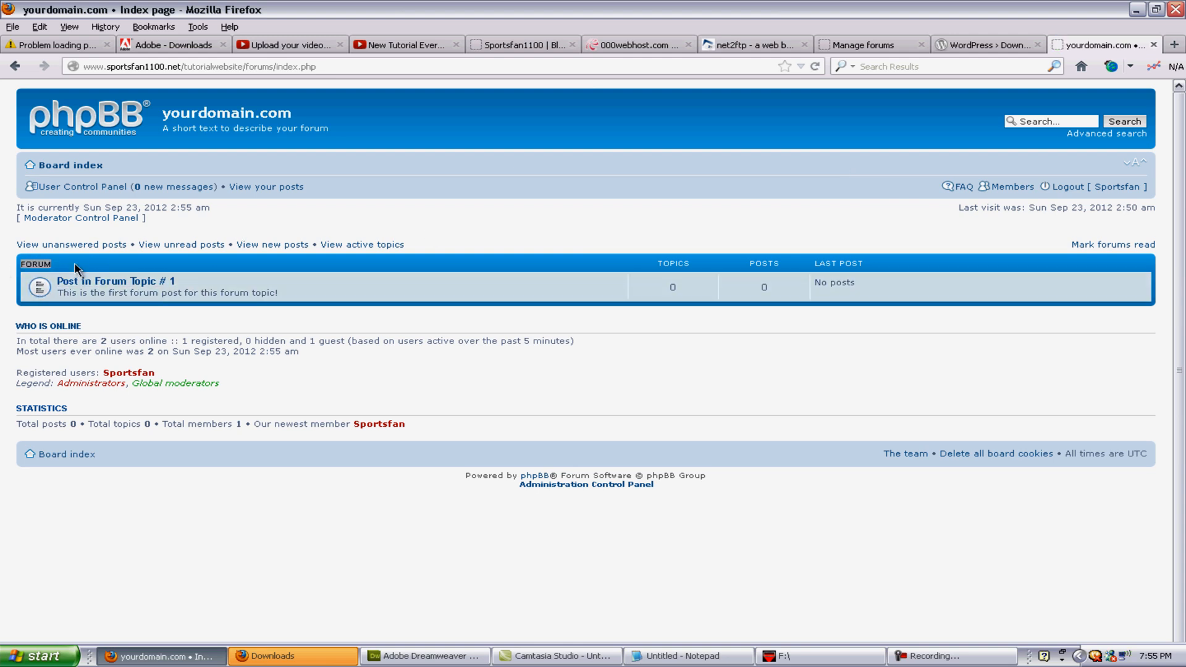
left_click(874, 45)
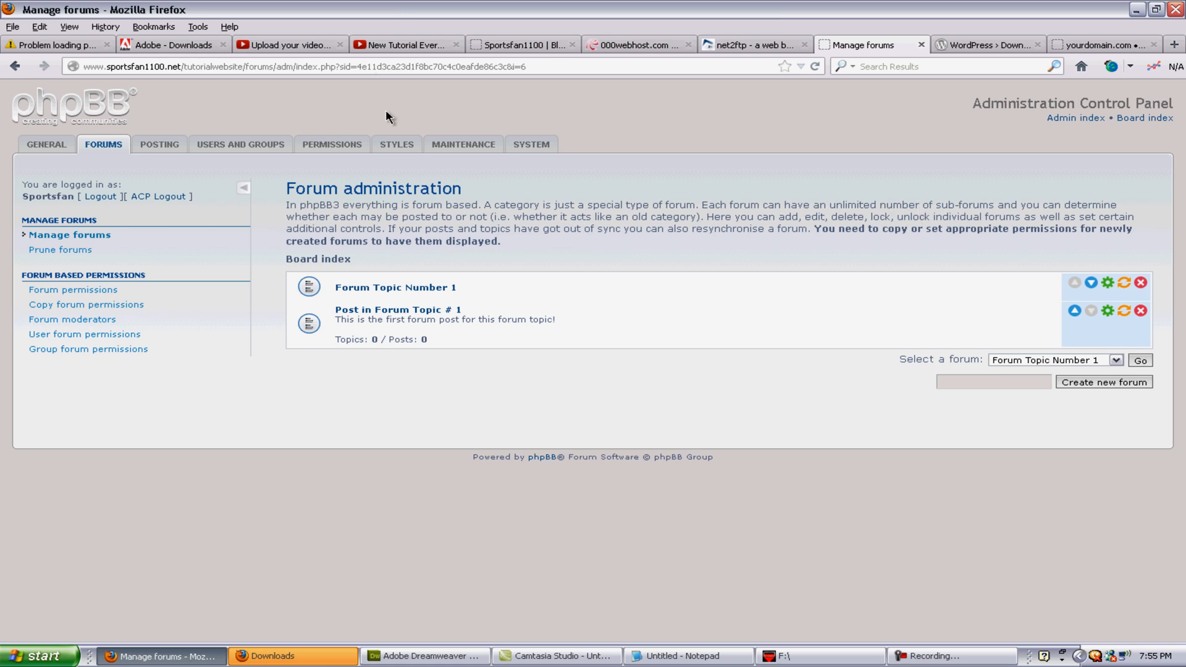
left_click(406, 146)
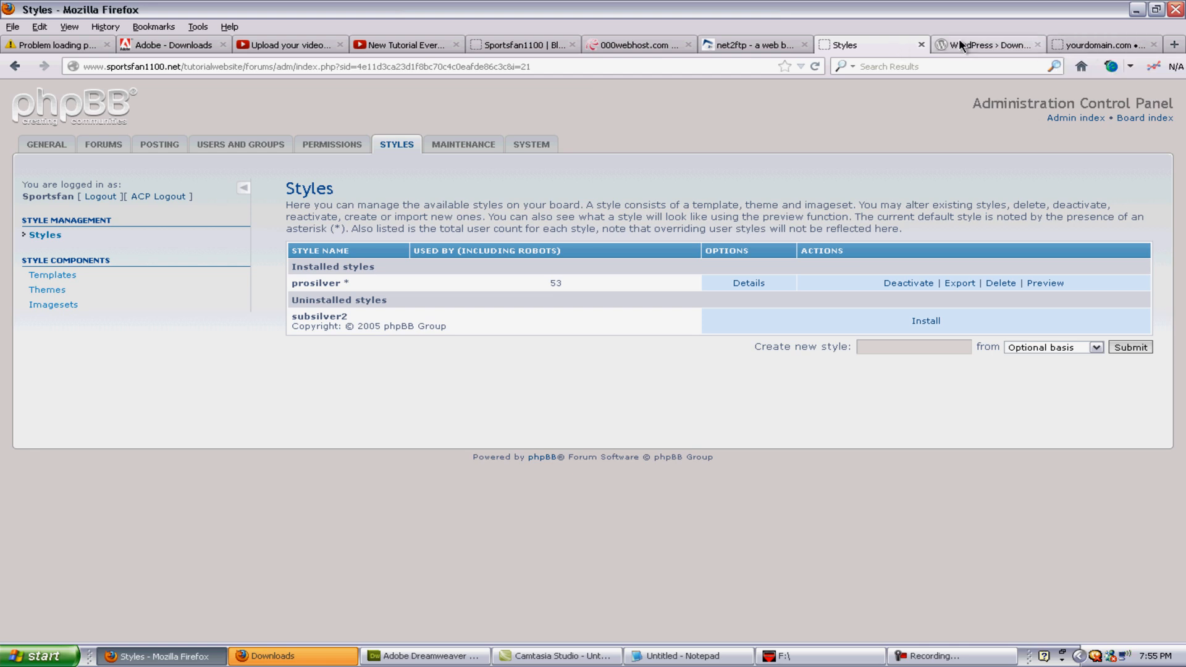
Step: Open the Imagesets list and edit the prosilver imageset
left_click(729, 45)
left_click(890, 45)
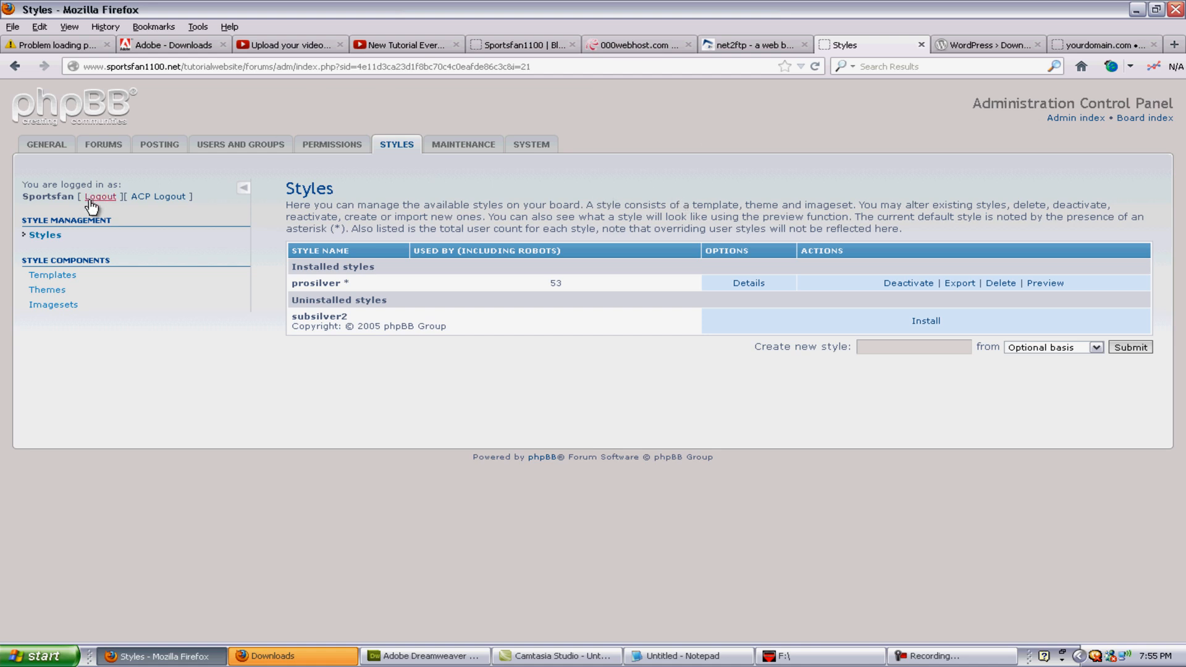
left_click(57, 306)
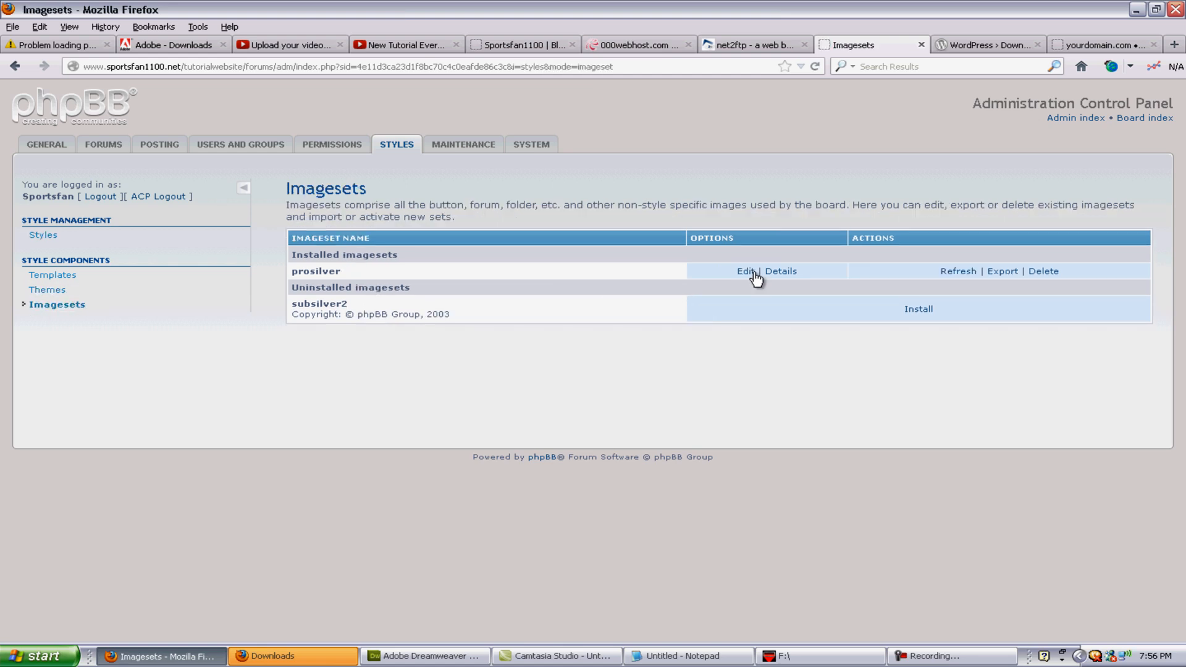
left_click(741, 273)
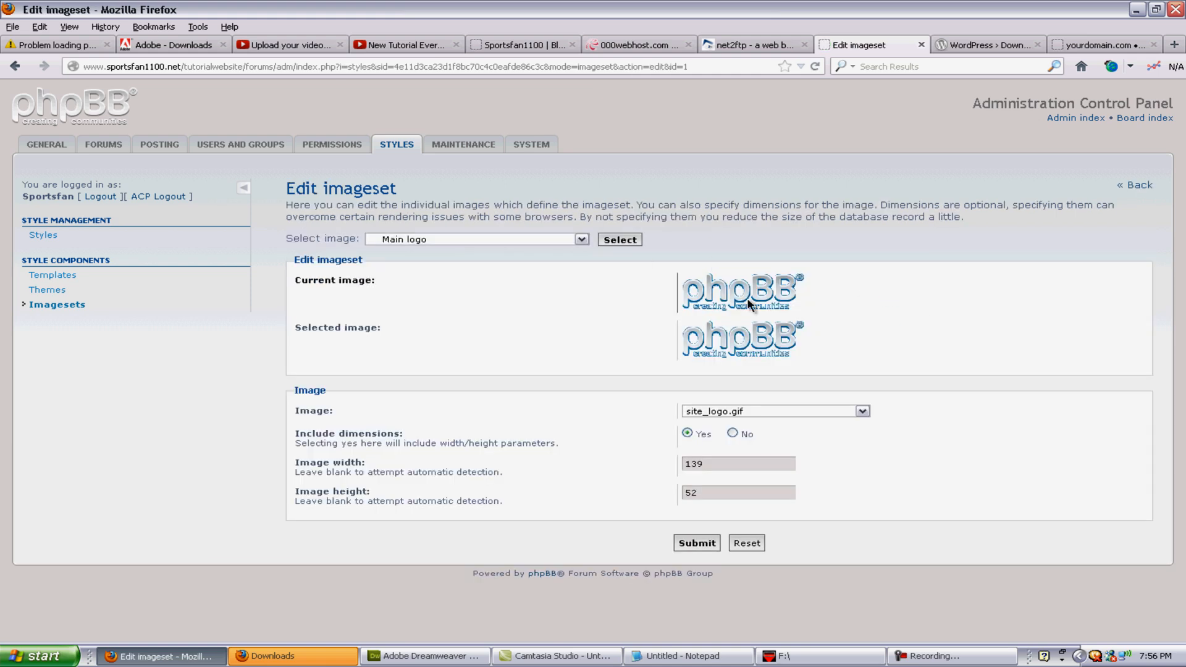
Step: Preview the Send e-mail, Quote post and User online images, ending back on Main logo
left_click(581, 239)
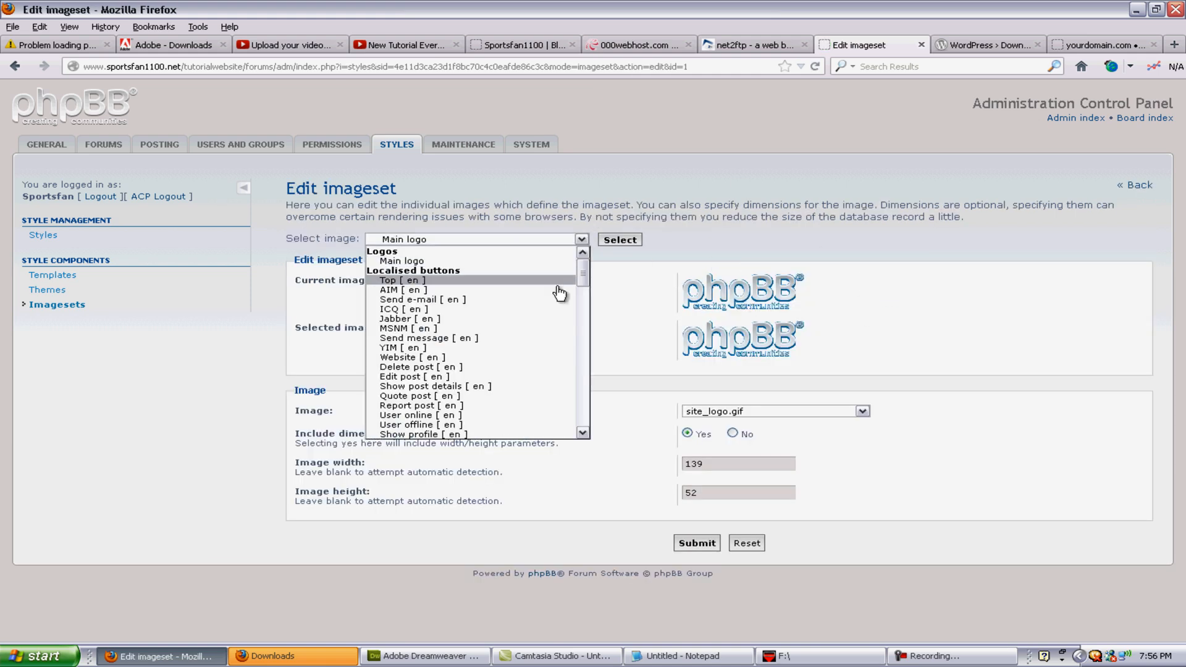
scroll(530, 392, "down", 1)
scroll(522, 397, "up", 1)
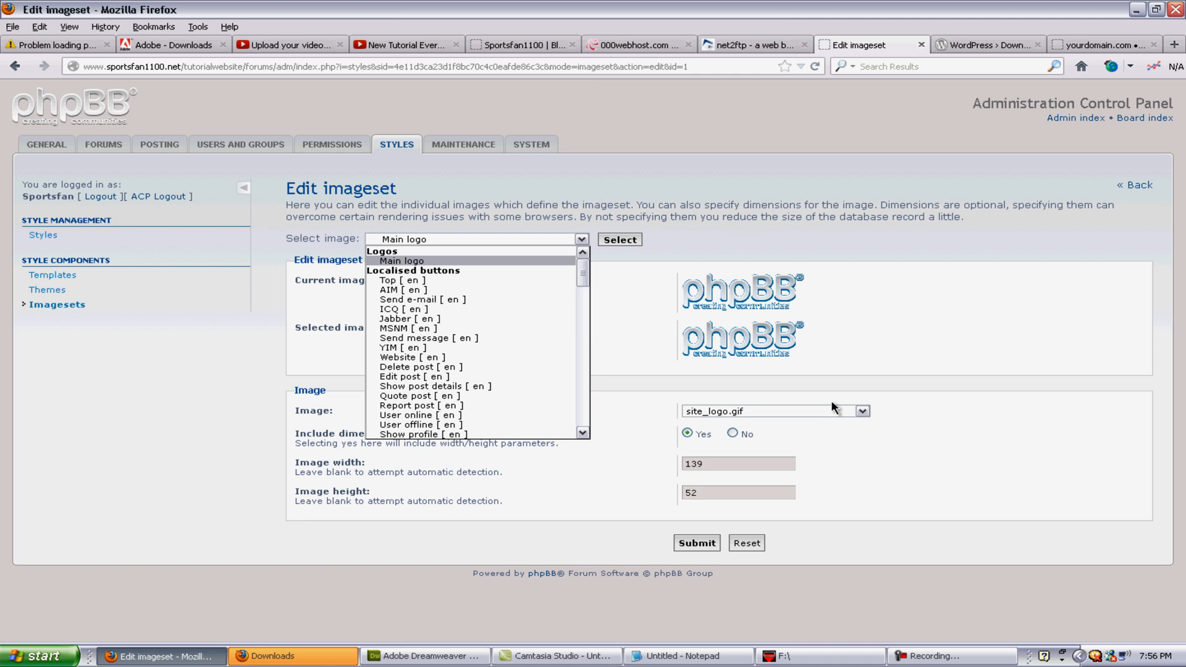
left_click(423, 301)
left_click(454, 247)
left_click(492, 369)
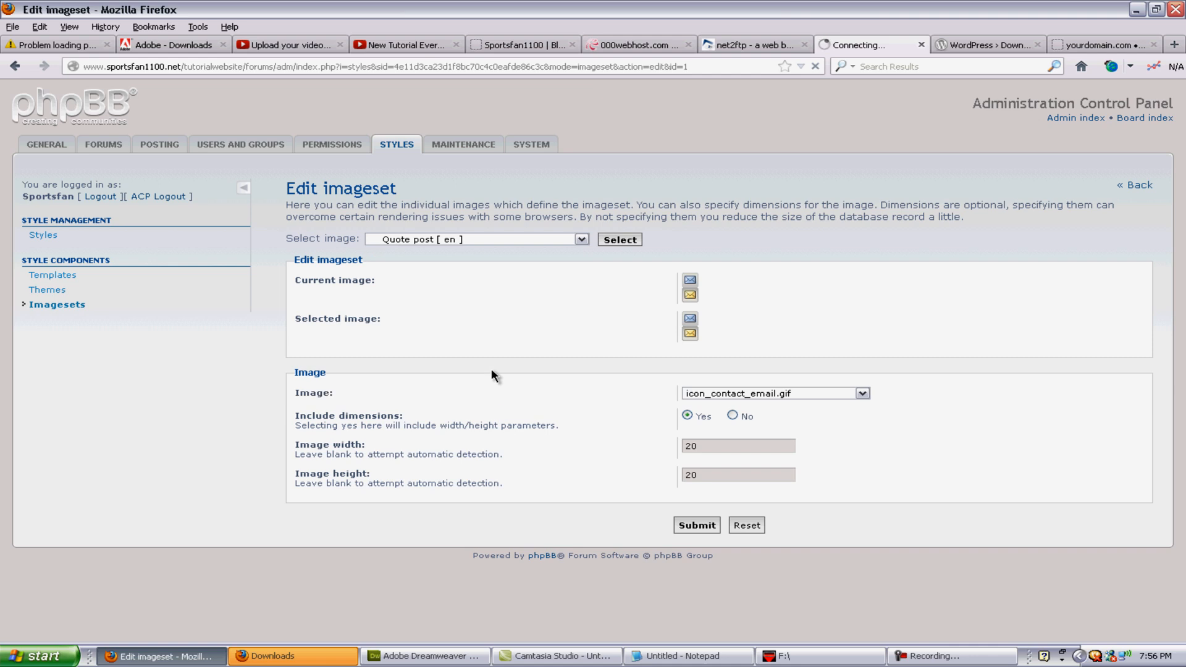
left_click(570, 238)
left_click(529, 399)
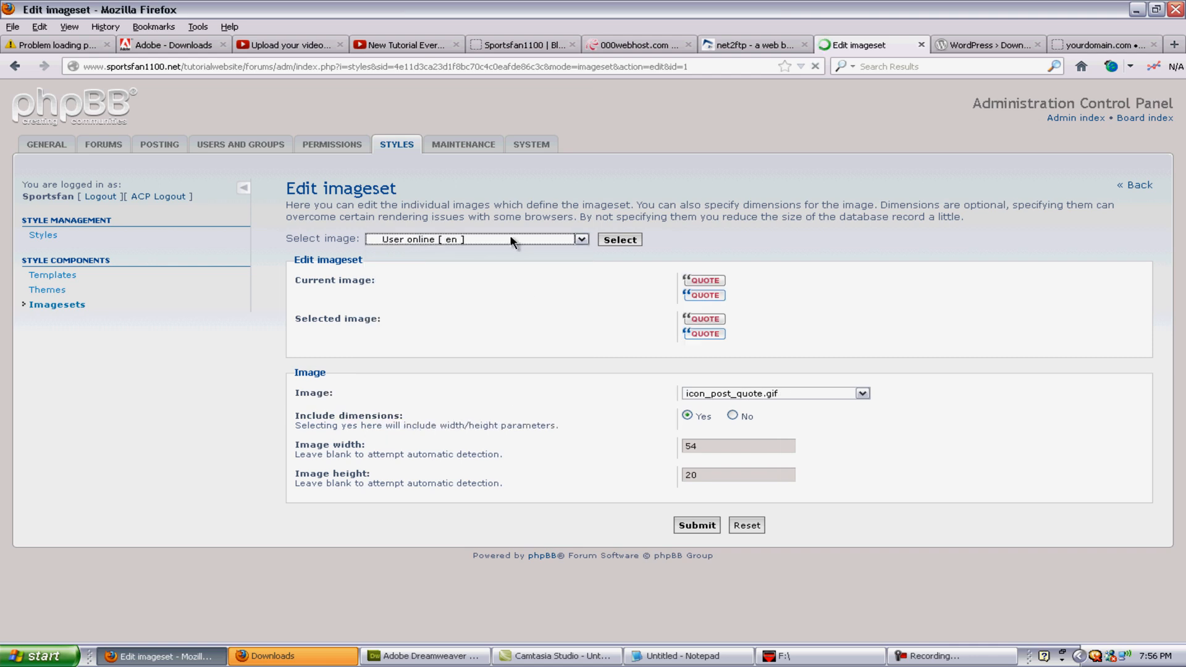
left_click(508, 239)
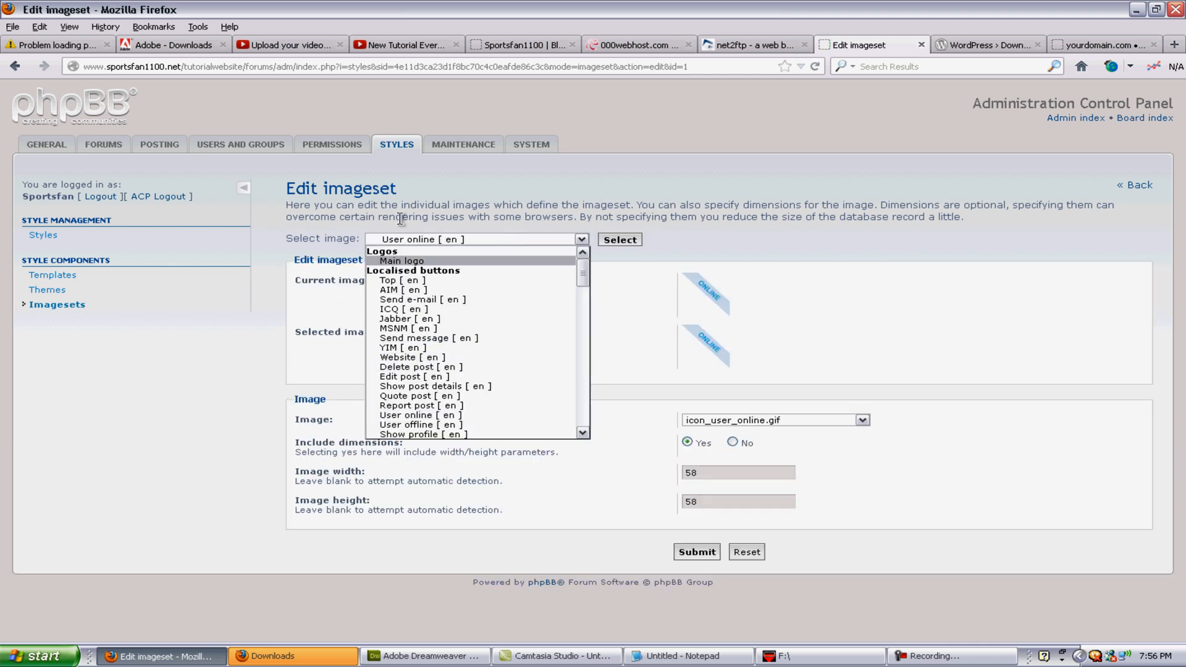
left_click(497, 260)
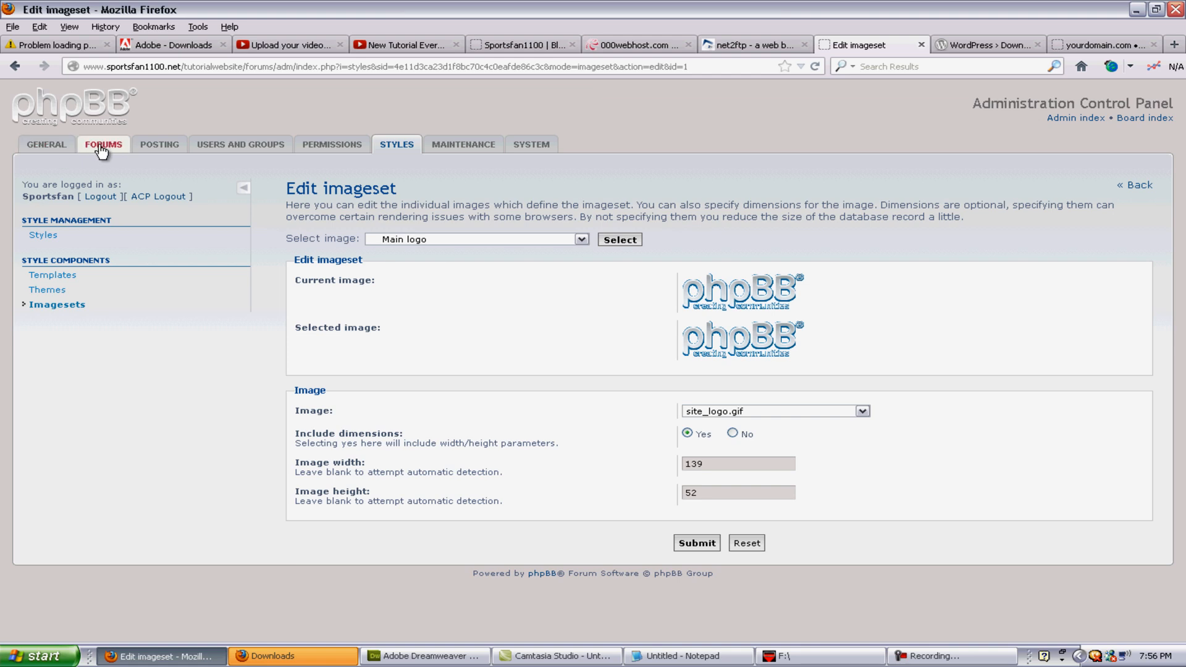
left_click(55, 148)
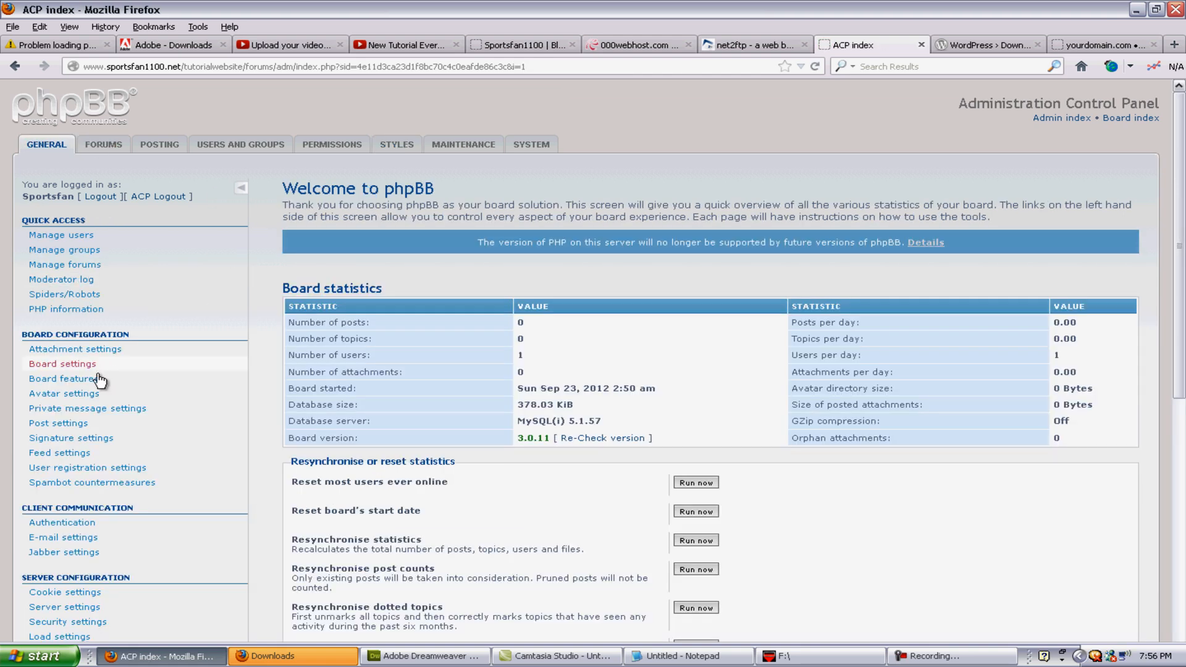
Step: In Board settings, change the site name to 'Sportsfan1100 | Forum'
left_click(94, 367)
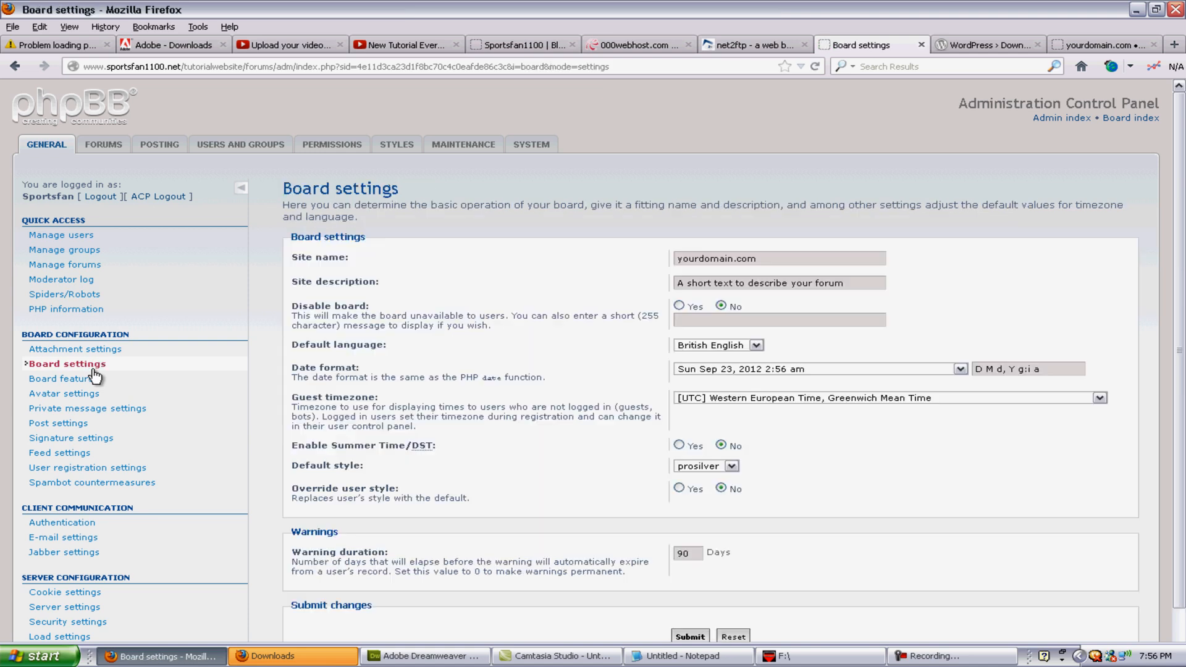
left_click_drag(794, 259, 587, 249)
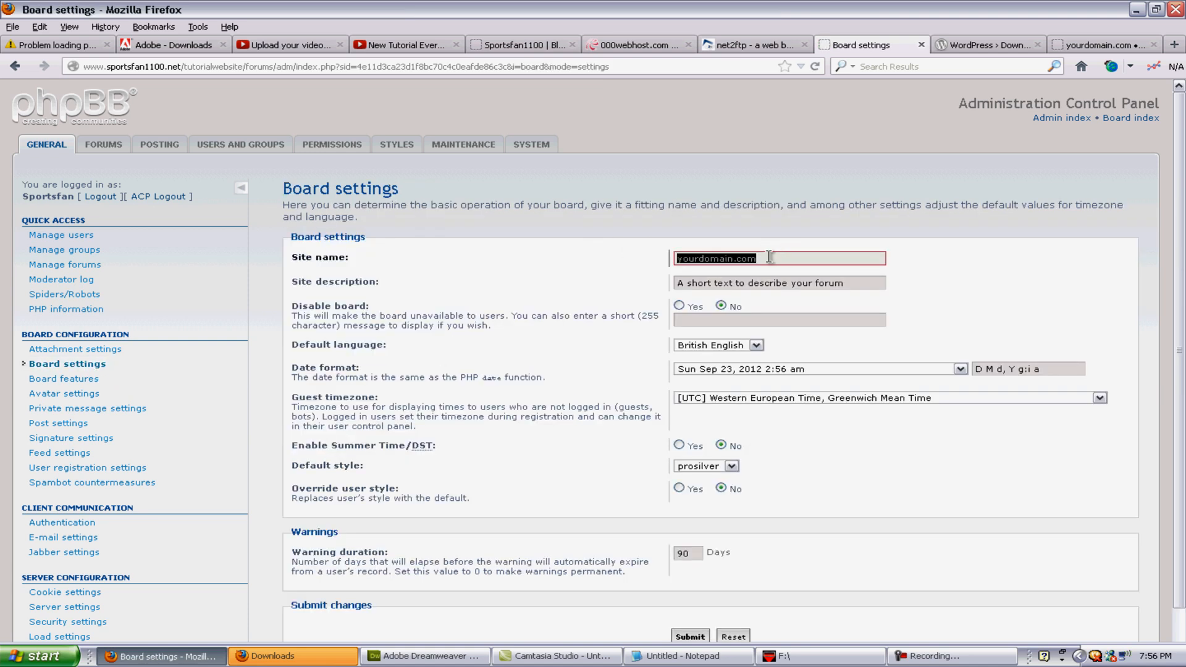
left_click(857, 283)
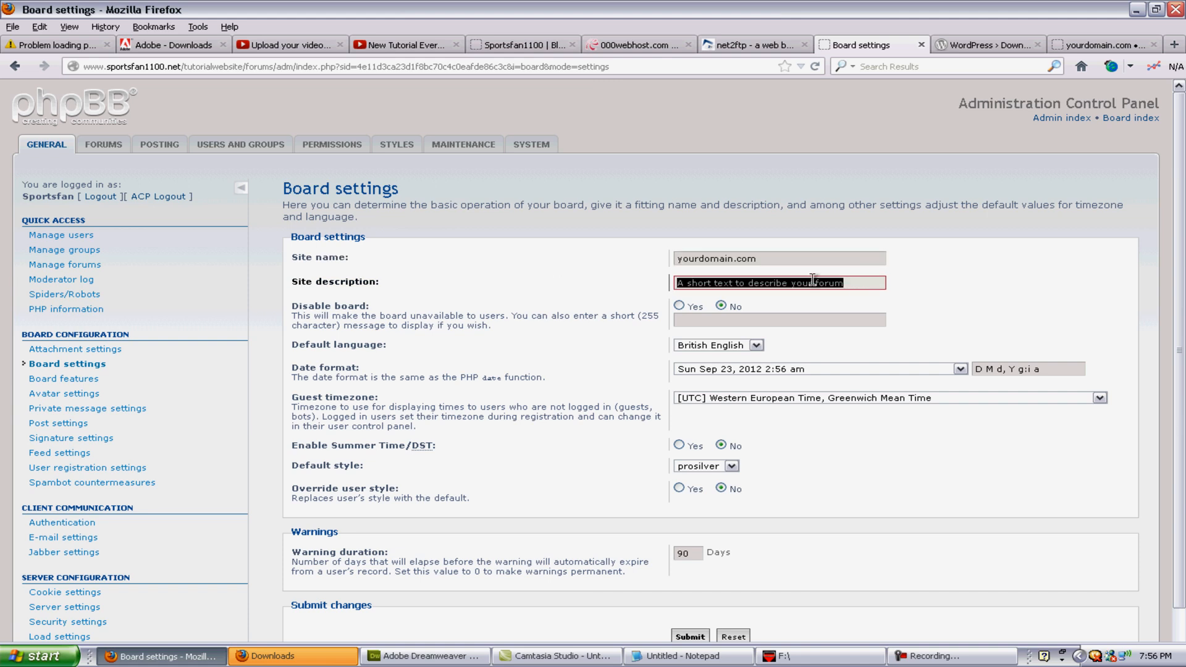
left_click(754, 320)
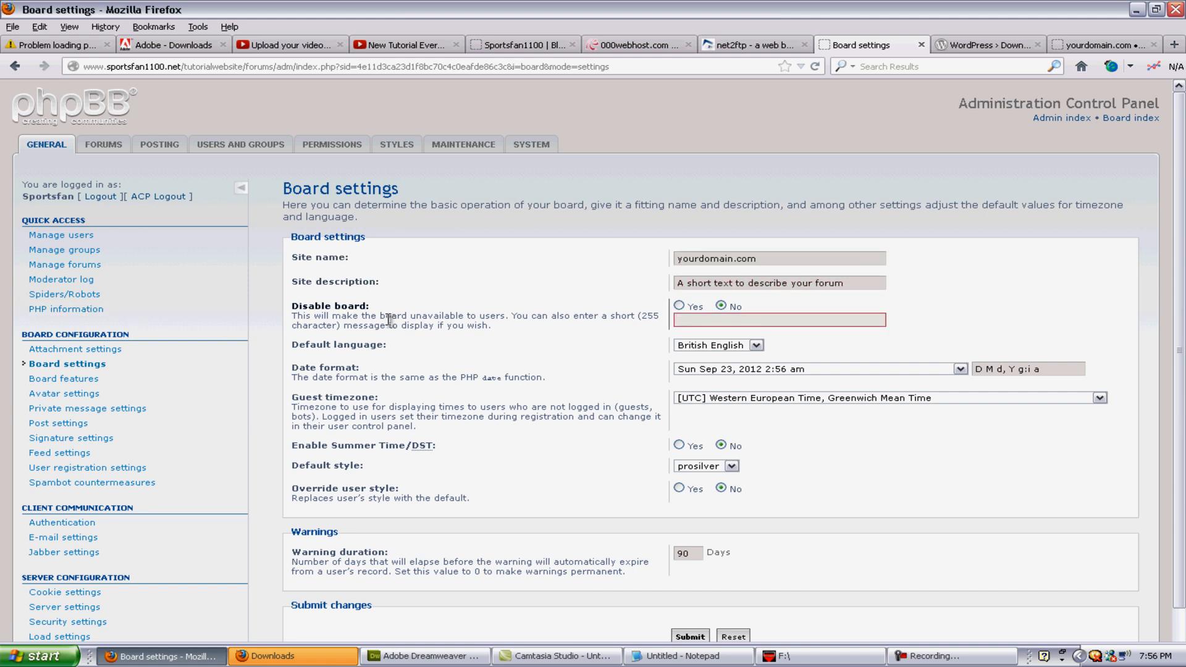
scroll(721, 481, "down", 2)
scroll(719, 475, "up", 2)
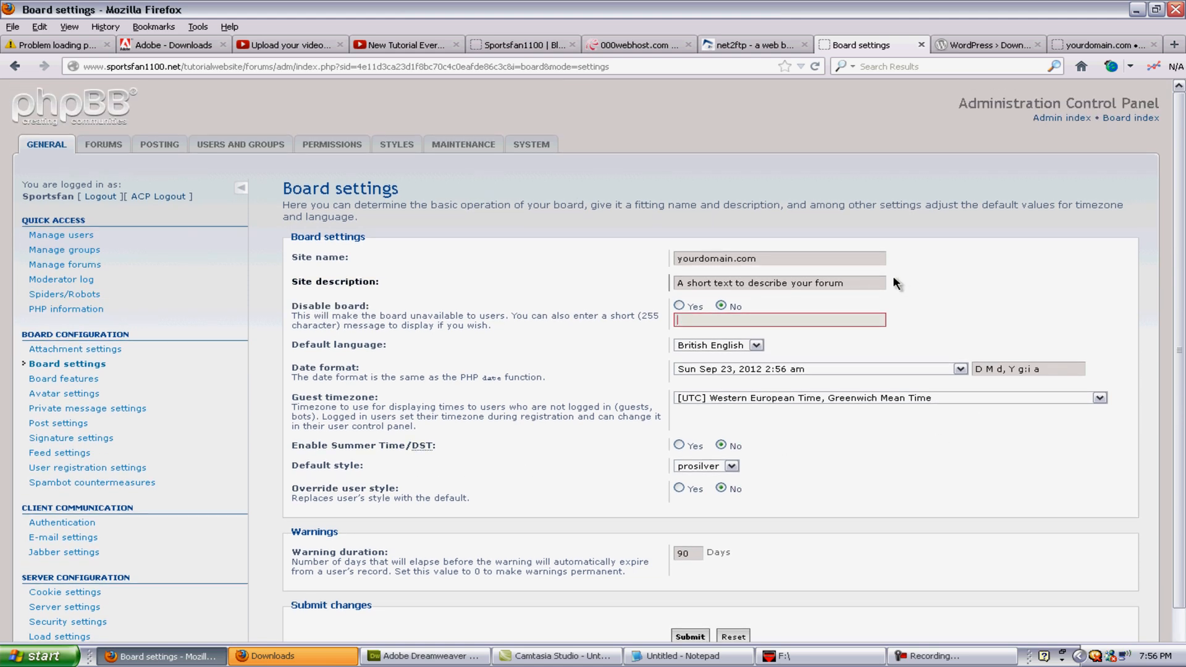
left_click_drag(775, 260, 643, 260)
left_click(783, 262)
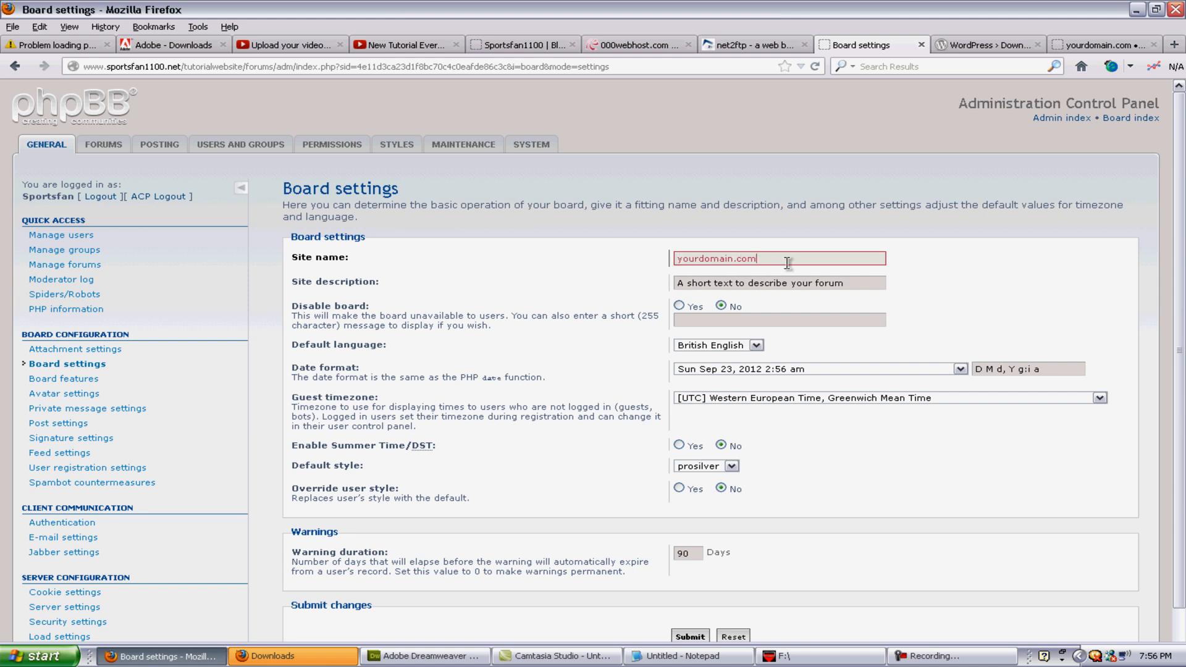
left_click_drag(825, 262, 585, 235)
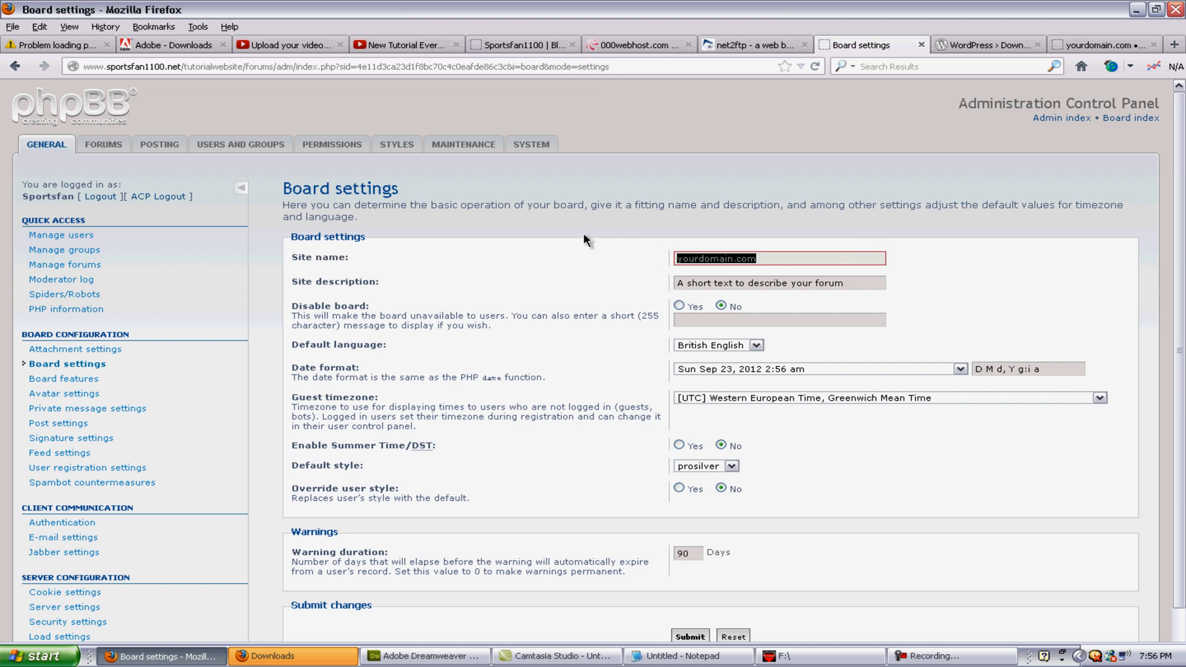
type("Sportsfan")
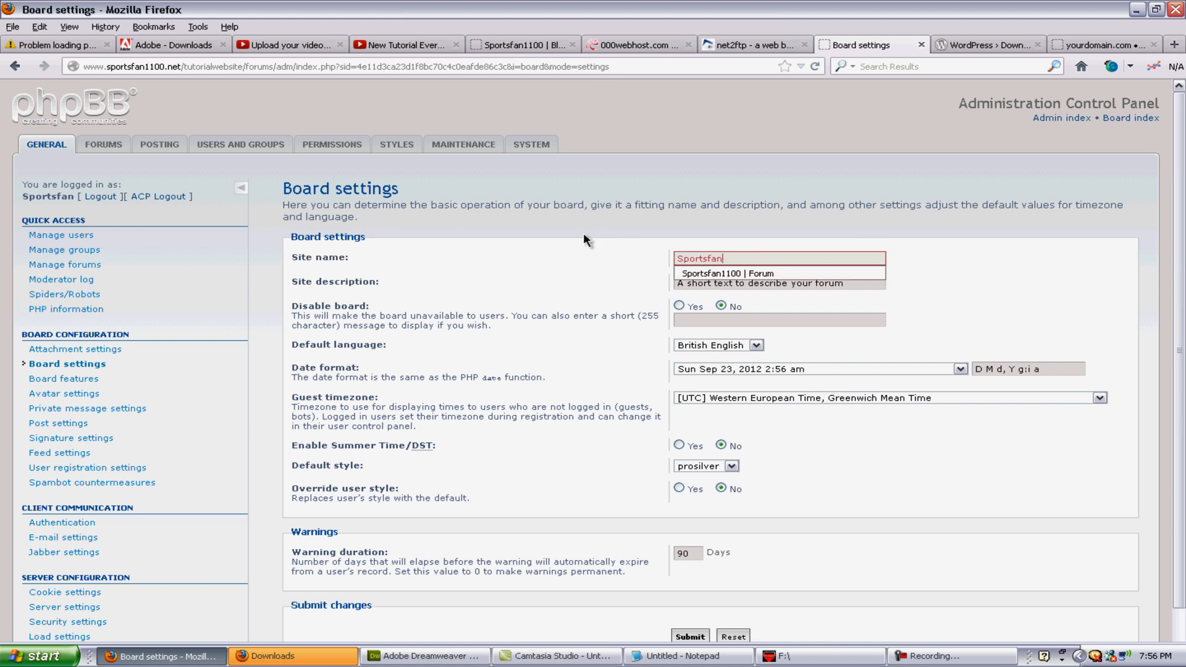
type("1100")
key("Down")
key("Return")
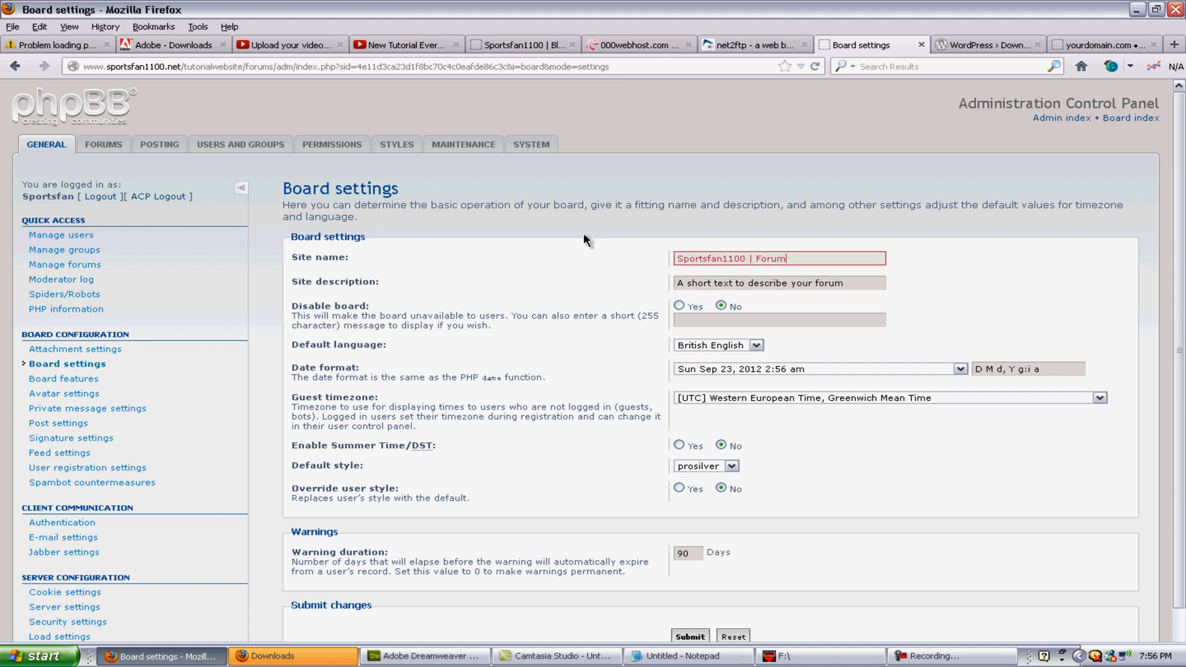
left_click(962, 273)
Step: Set the site description to 'Video and Graphics Editing Disscussion' and save the settings
key("Tab")
key("Tab")
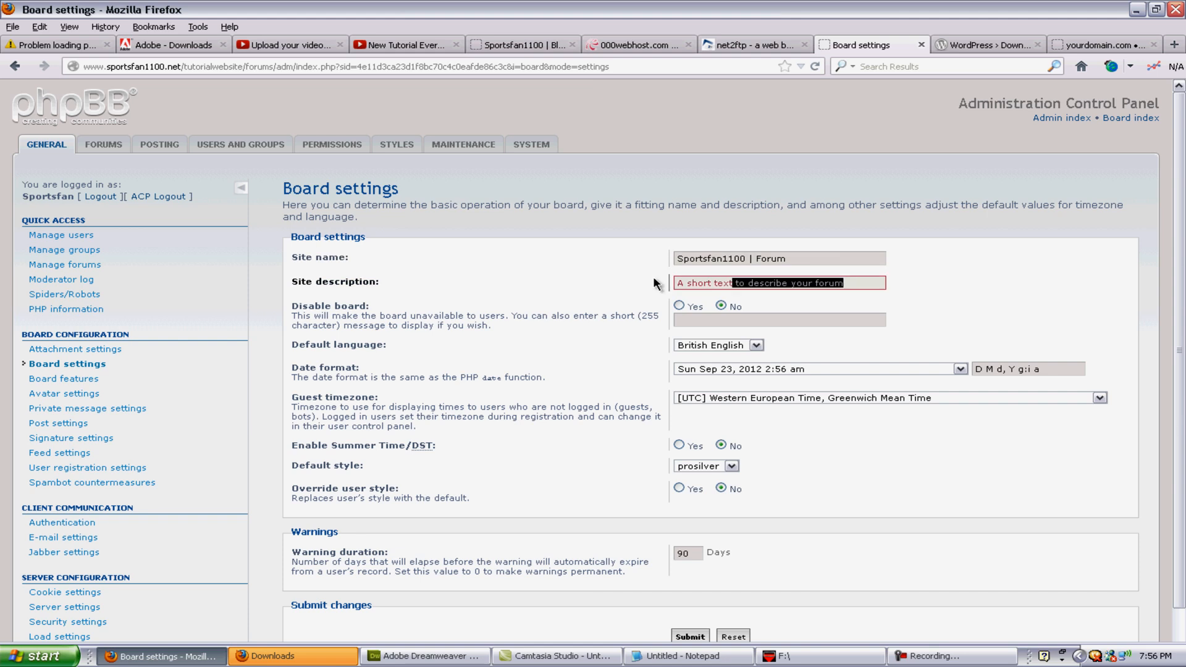
key("BackSpace")
type("Vide")
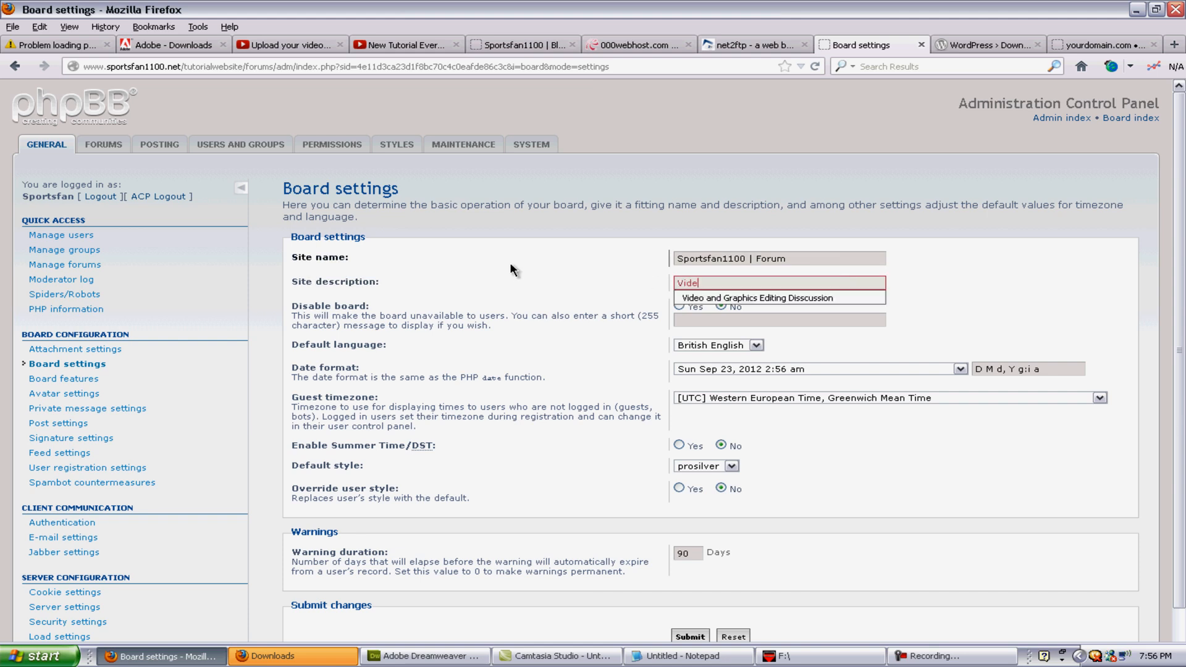
type("o")
key("Down")
key("Return")
left_click(945, 259)
key("Return")
left_click(691, 241)
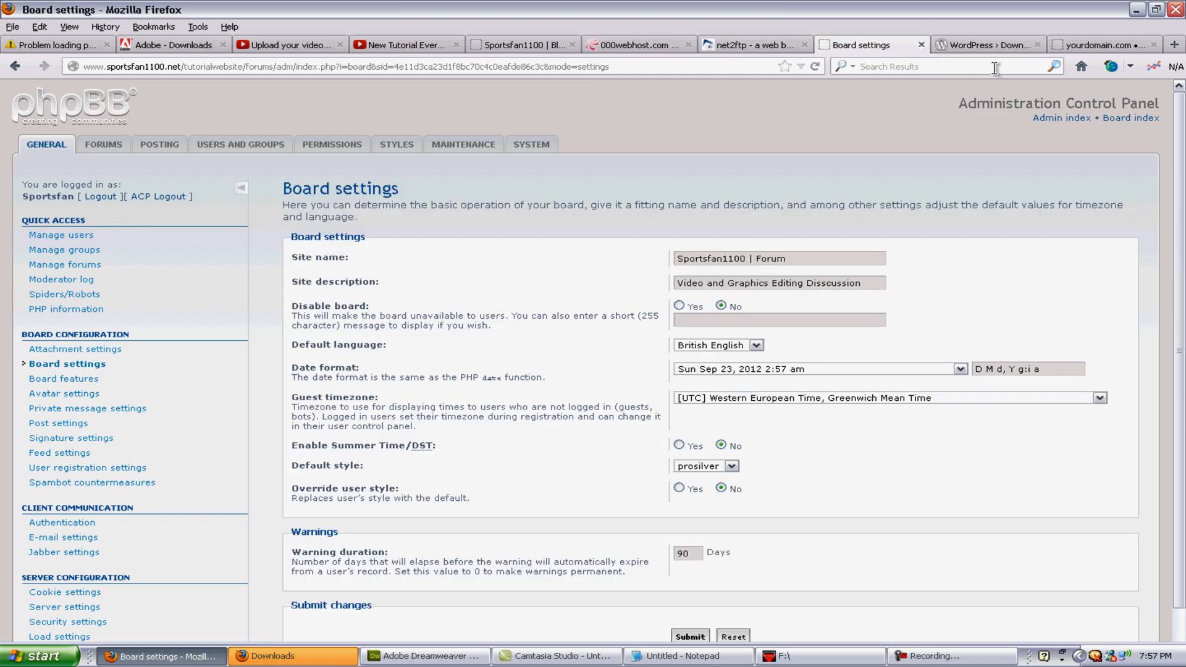
Step: Look over the open tabs and settle back on the forum index tab
left_click(980, 46)
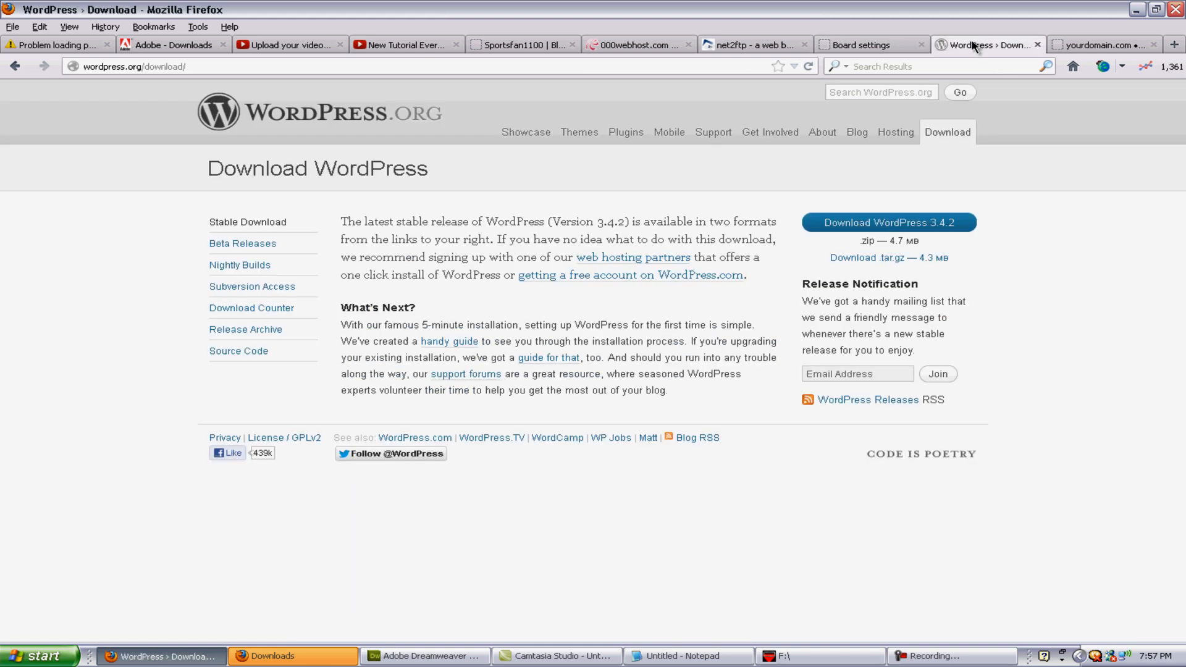
key("ctrl+shift+Tab")
left_click(1080, 47)
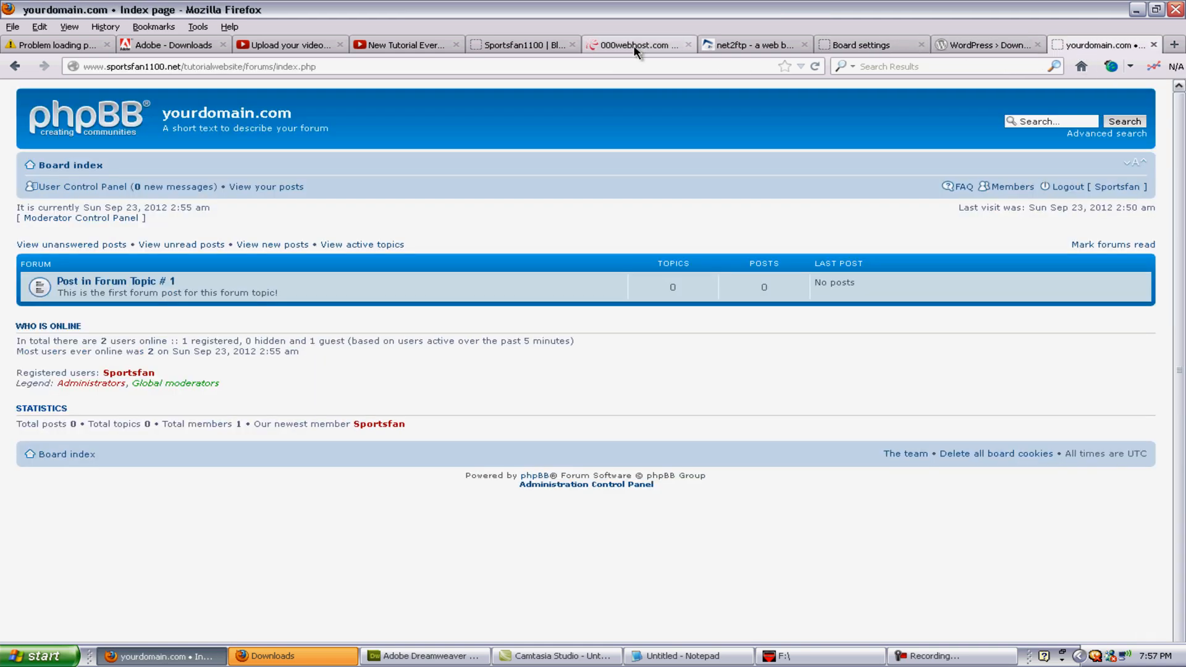
left_click(750, 45)
left_click(1078, 45)
Step: Load sportsfan1100.net/tutorialwebsite/blog in the forum tab's address bar
left_click(356, 65)
type("sportsfan1100.net/")
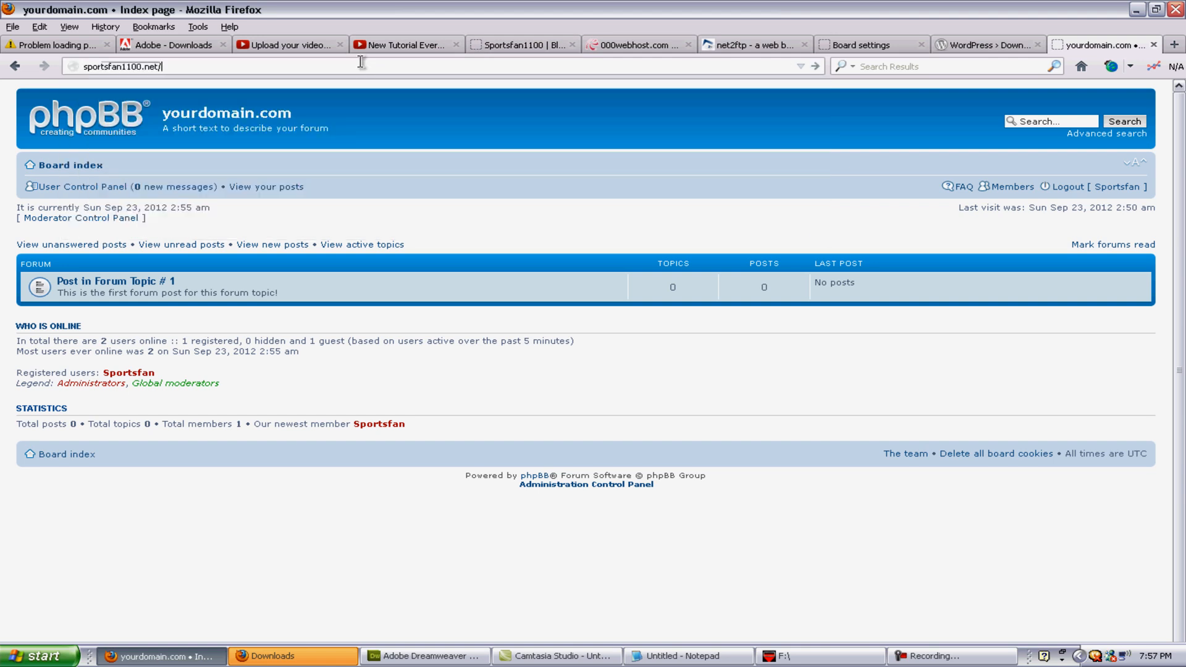
type("tutr")
key("BackSpace")
type("orialwebsite/")
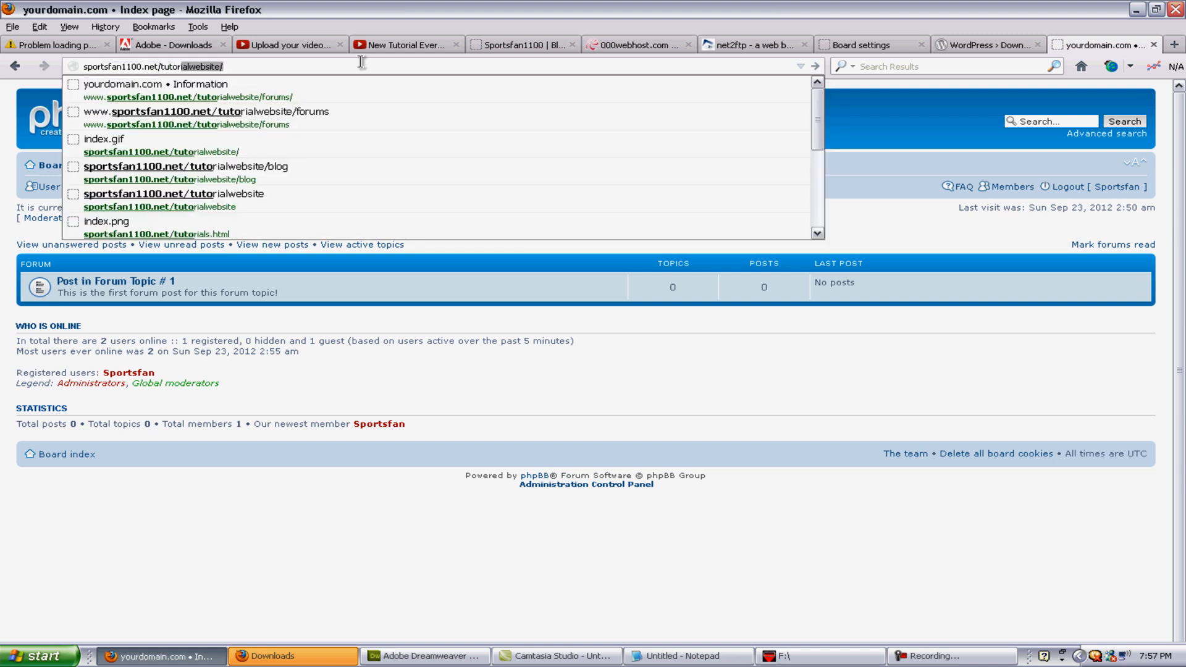
key("Right")
type("blog")
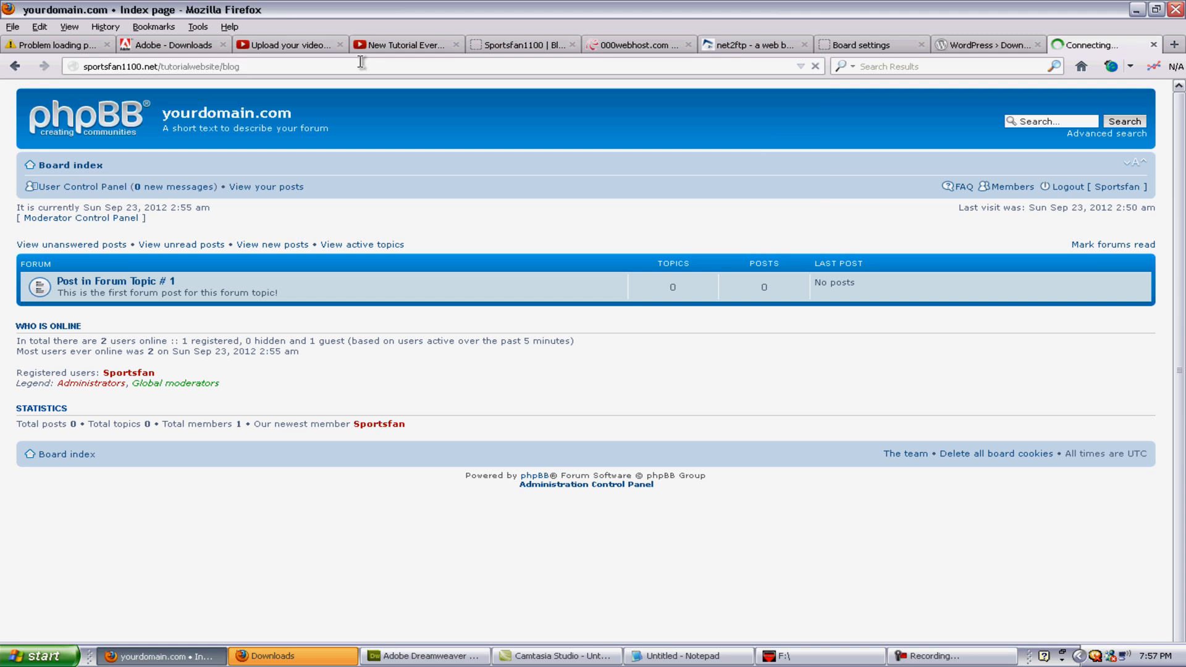
key("Return")
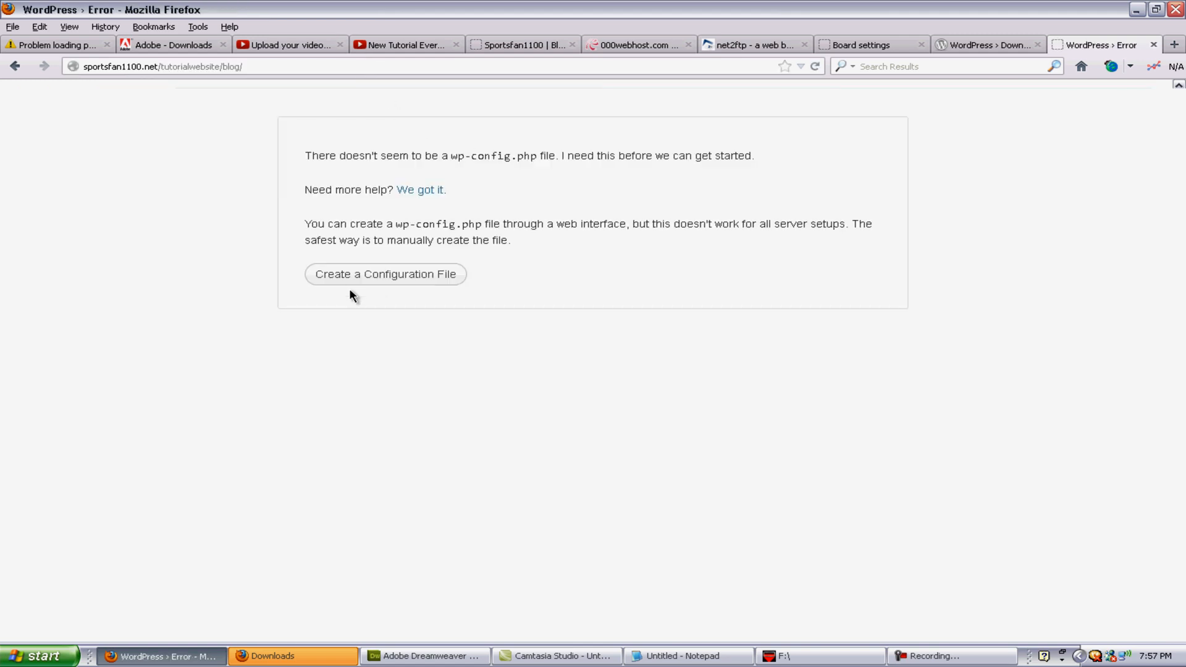
Step: Start the WordPress configuration file and copy the database name from 000webhost's MySQL list
left_click(373, 279)
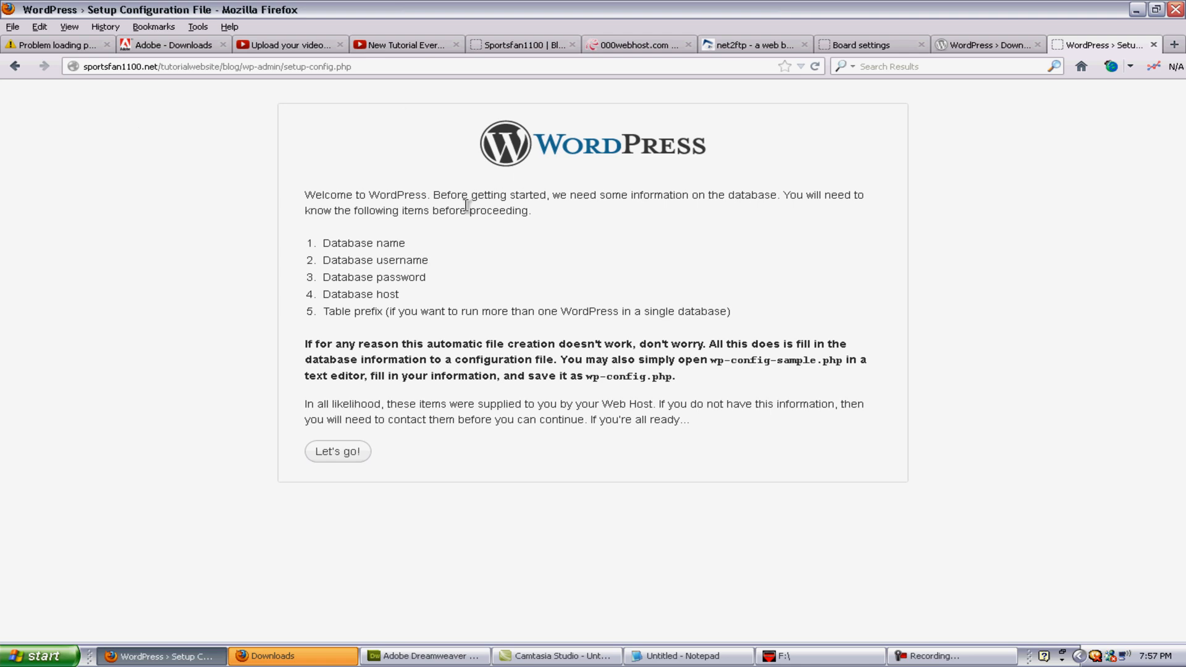
left_click(334, 454)
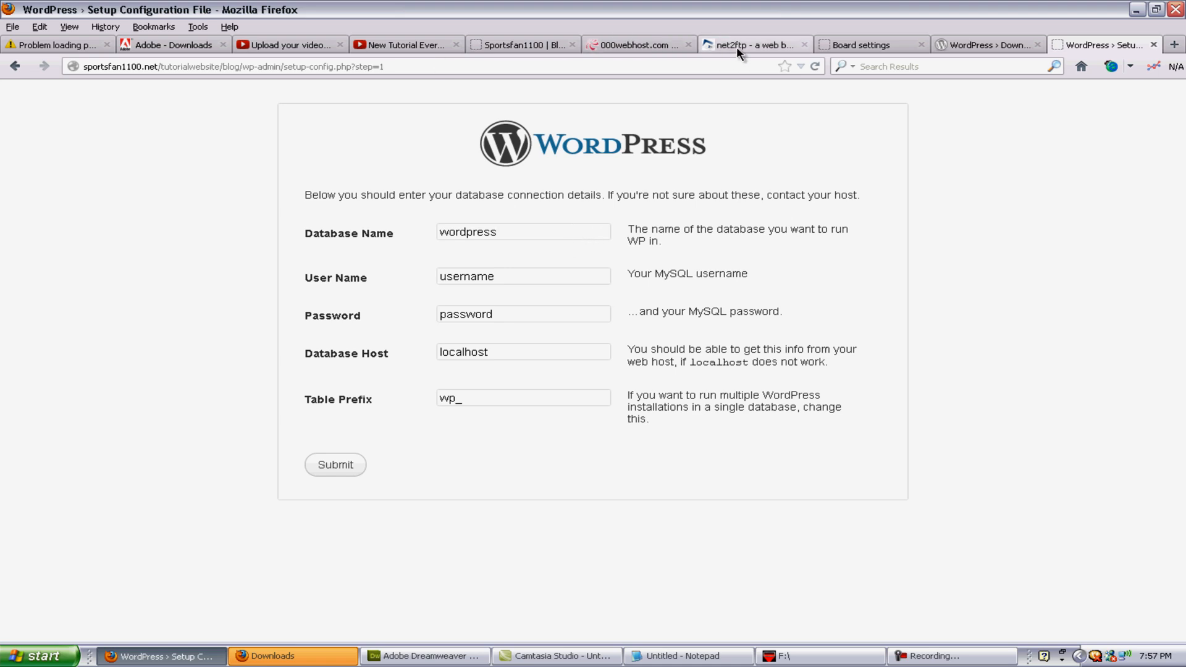
left_click(661, 47)
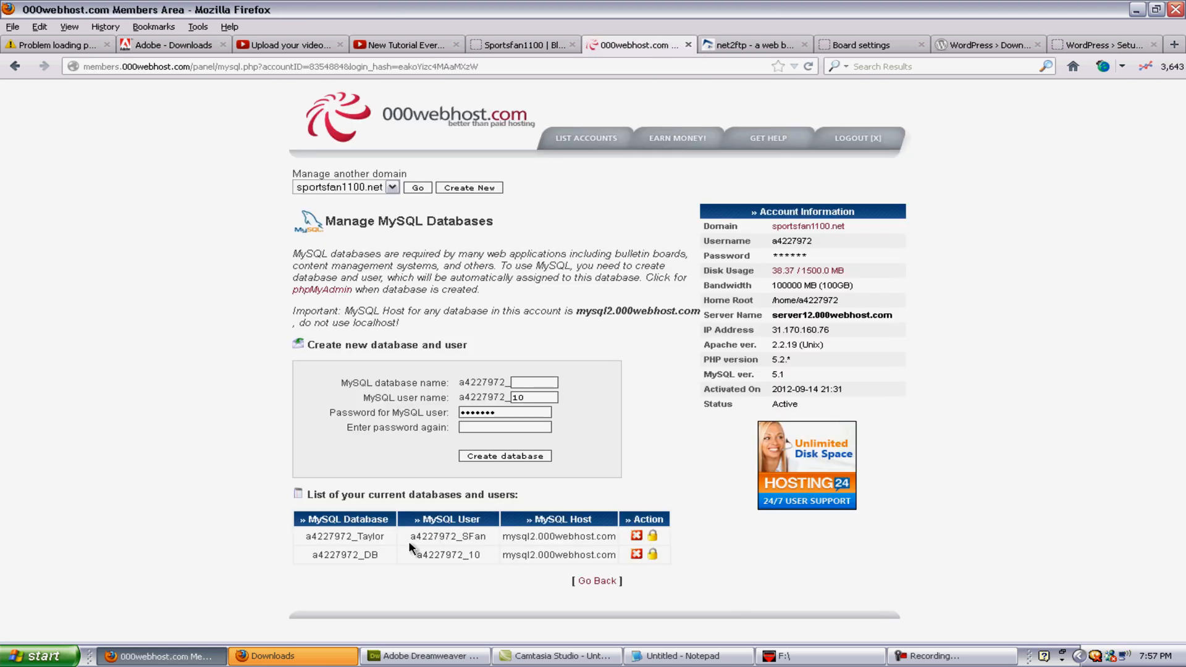
left_click_drag(385, 537, 267, 541)
key("ctrl+c")
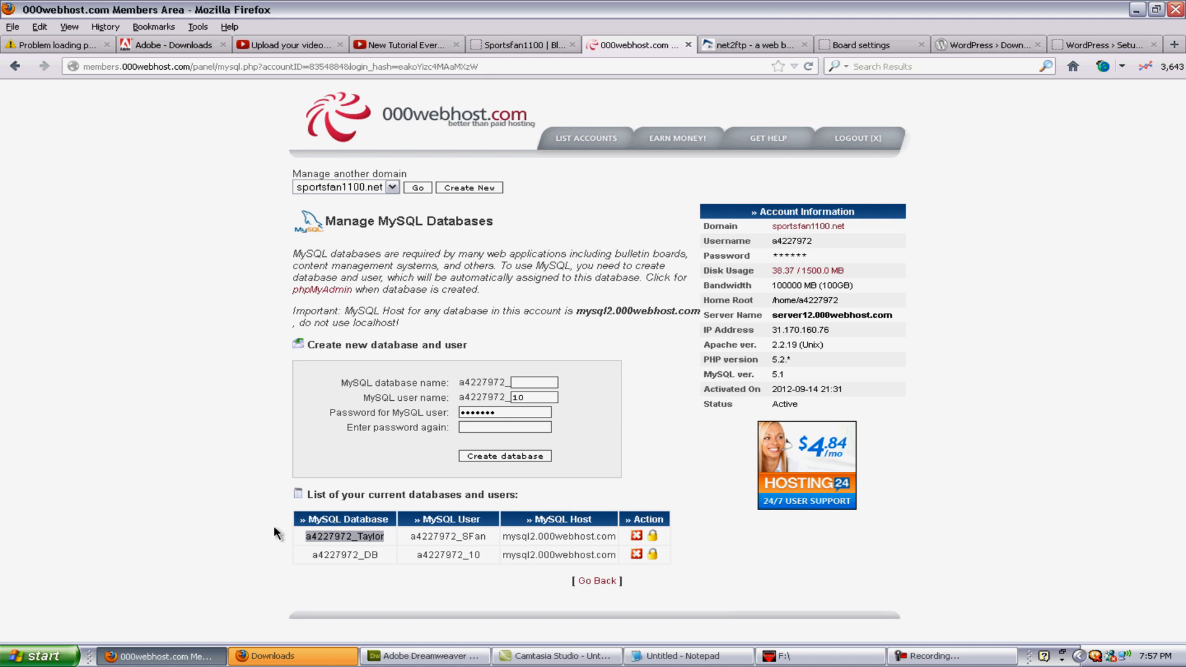
left_click(283, 533)
left_click(554, 46)
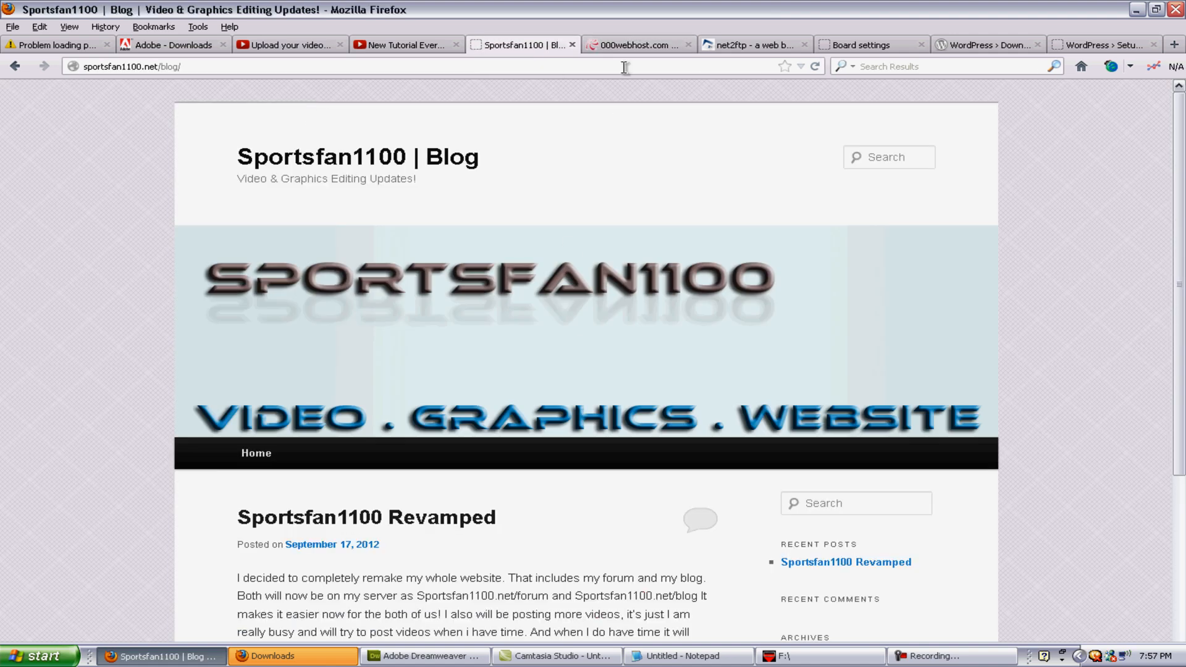
left_click(645, 46)
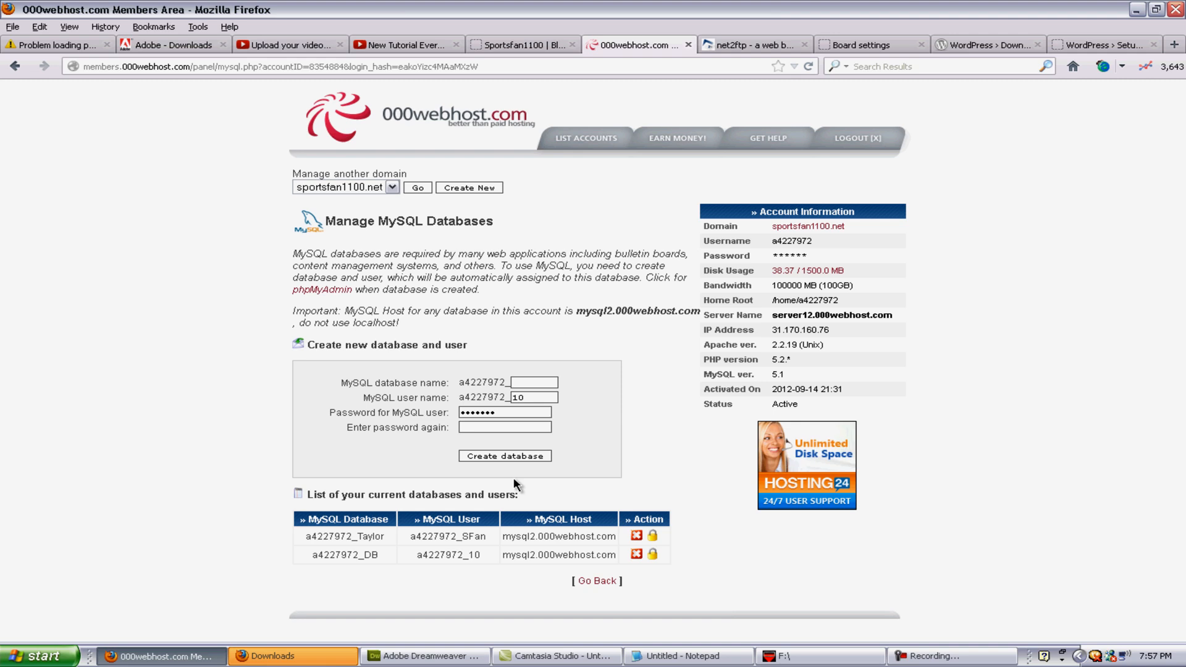
Step: Paste the copied database name into the Database Name field
left_click(976, 656)
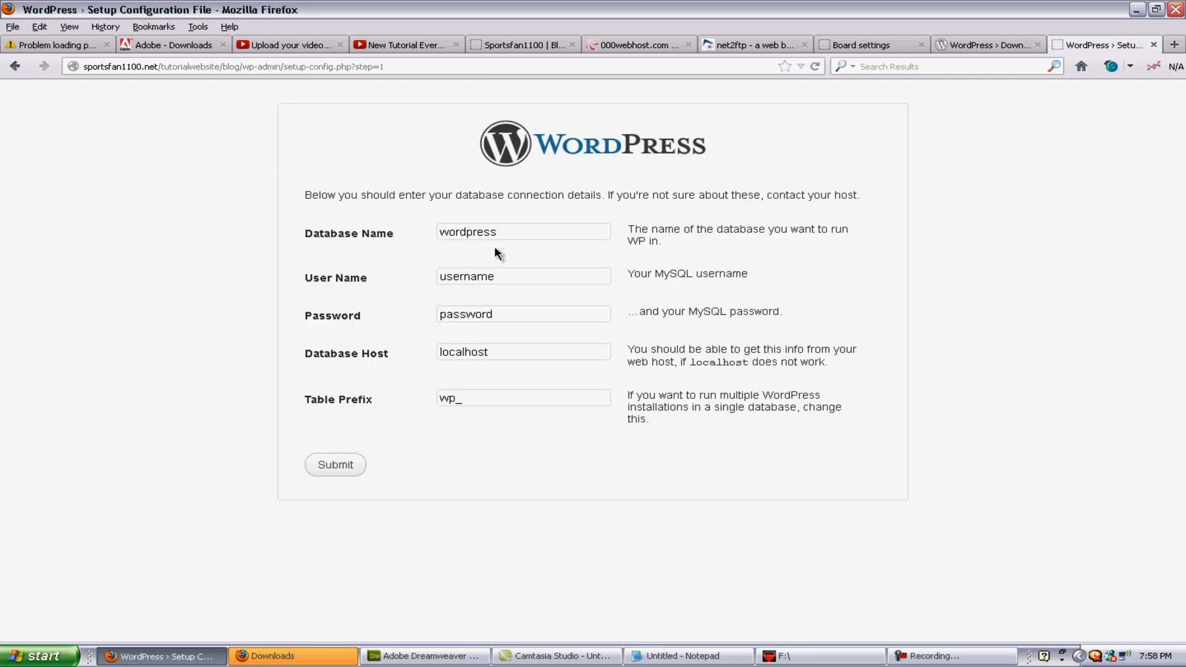
left_click_drag(510, 232, 371, 239)
key("ctrl+v")
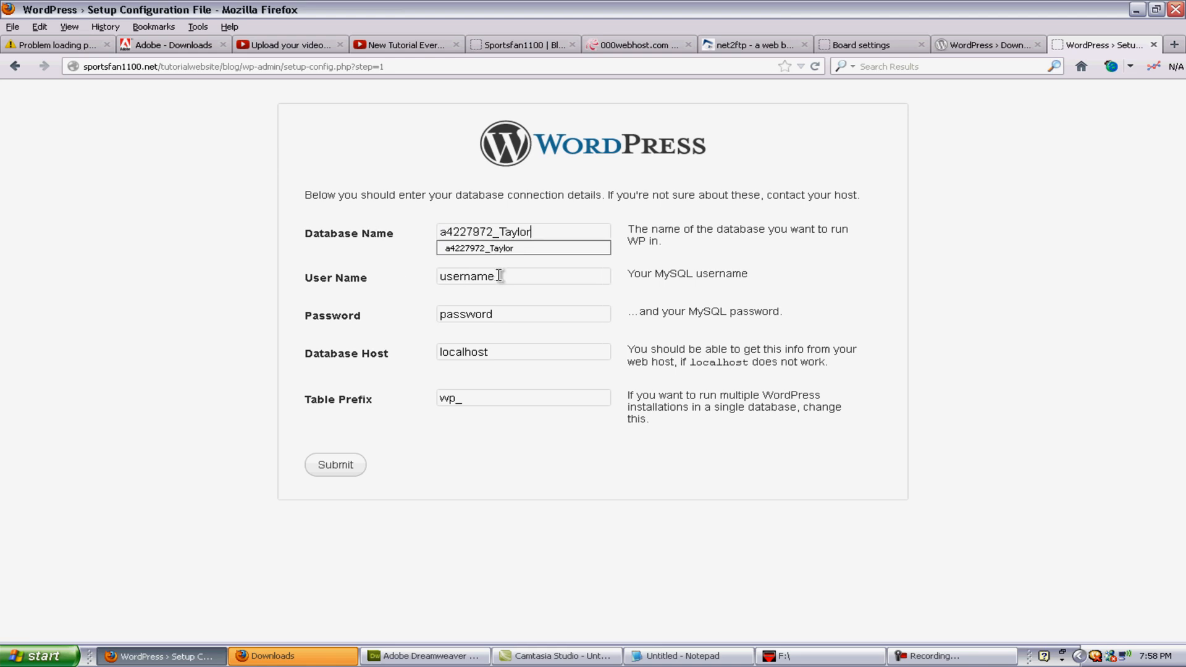
left_click_drag(578, 231, 264, 241)
key("ctrl+x")
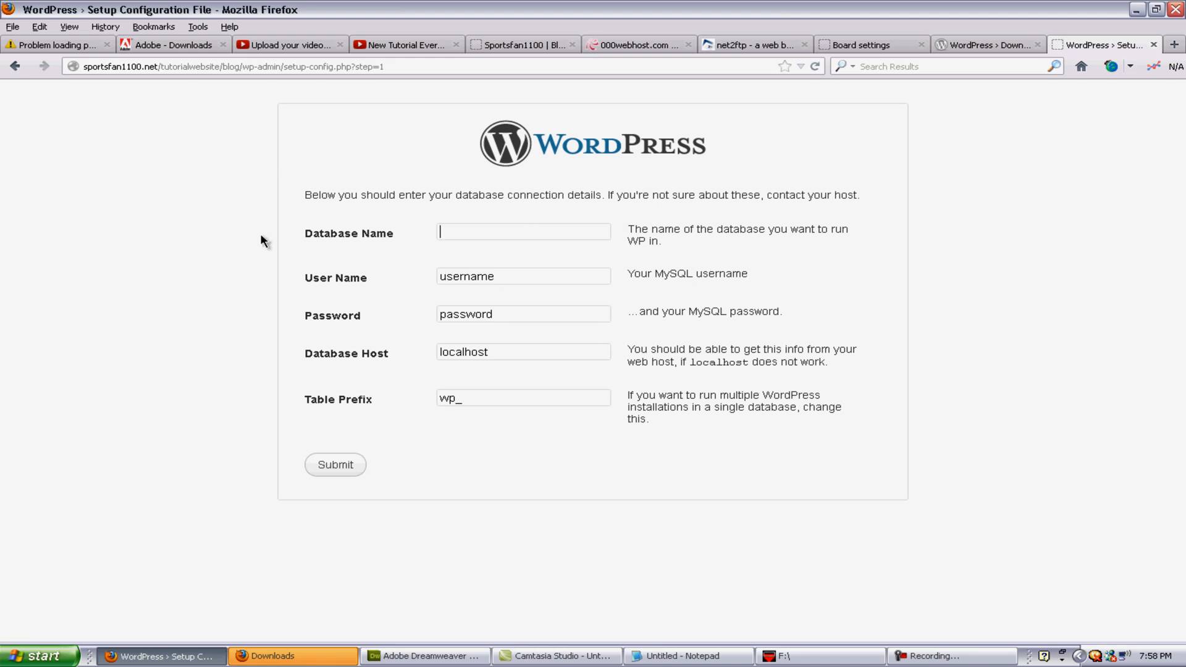
key("ctrl+v")
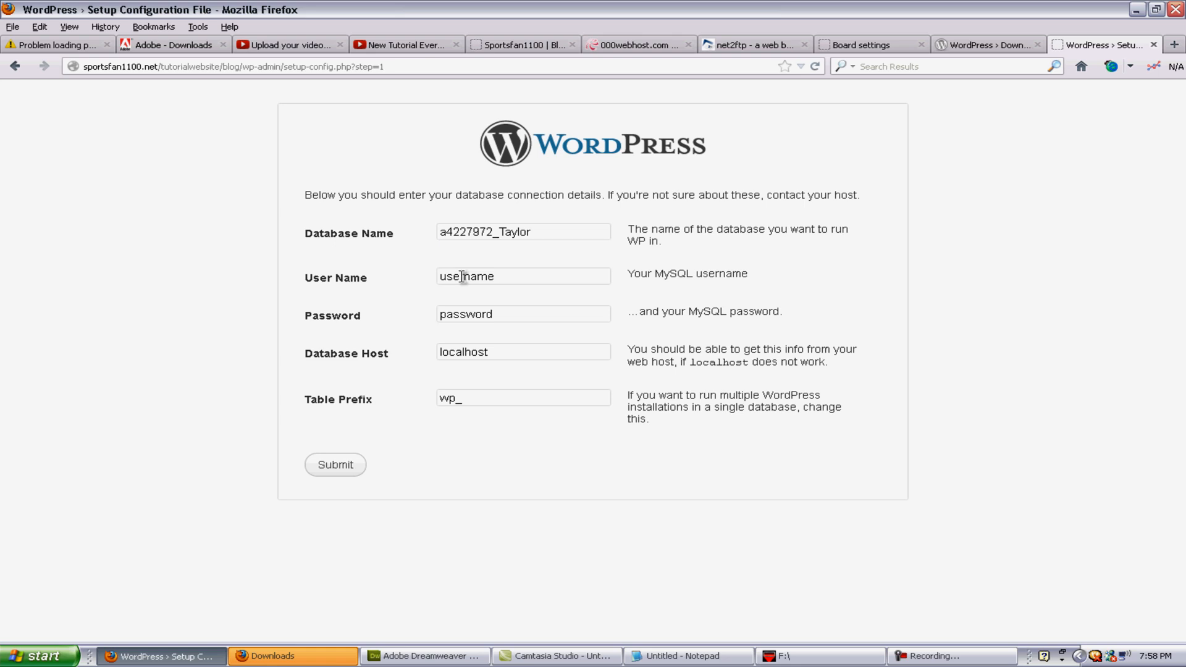
Step: Replace the placeholder User Name with the hosting account's database user
left_click(636, 45)
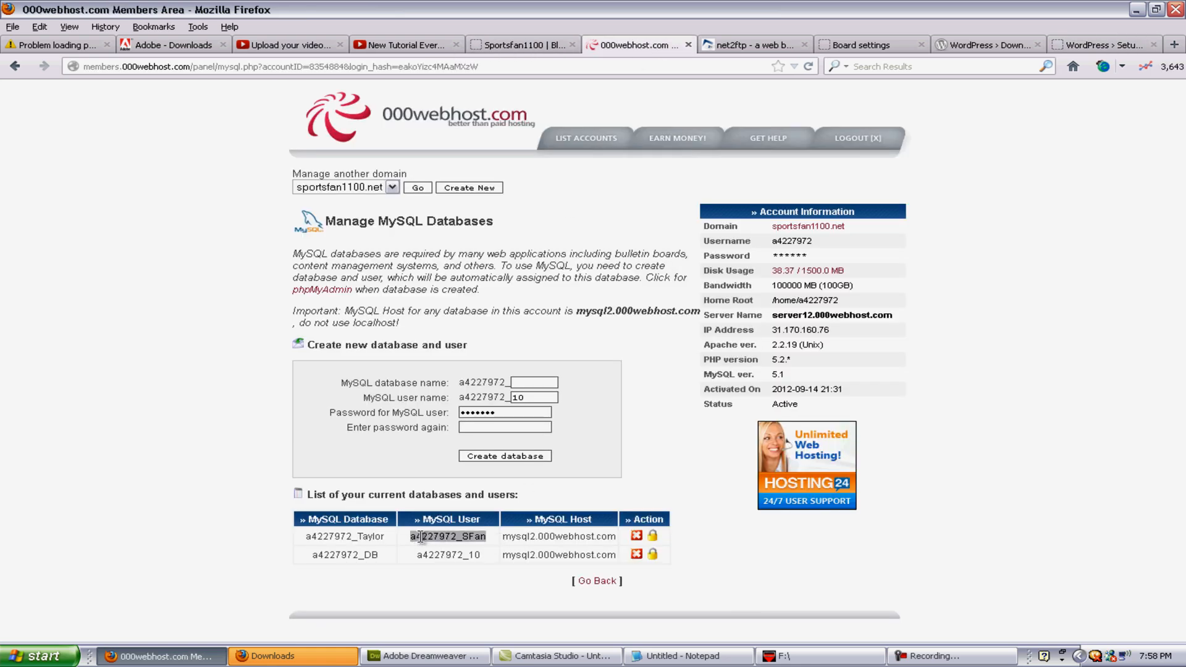
left_click(738, 46)
left_click(861, 45)
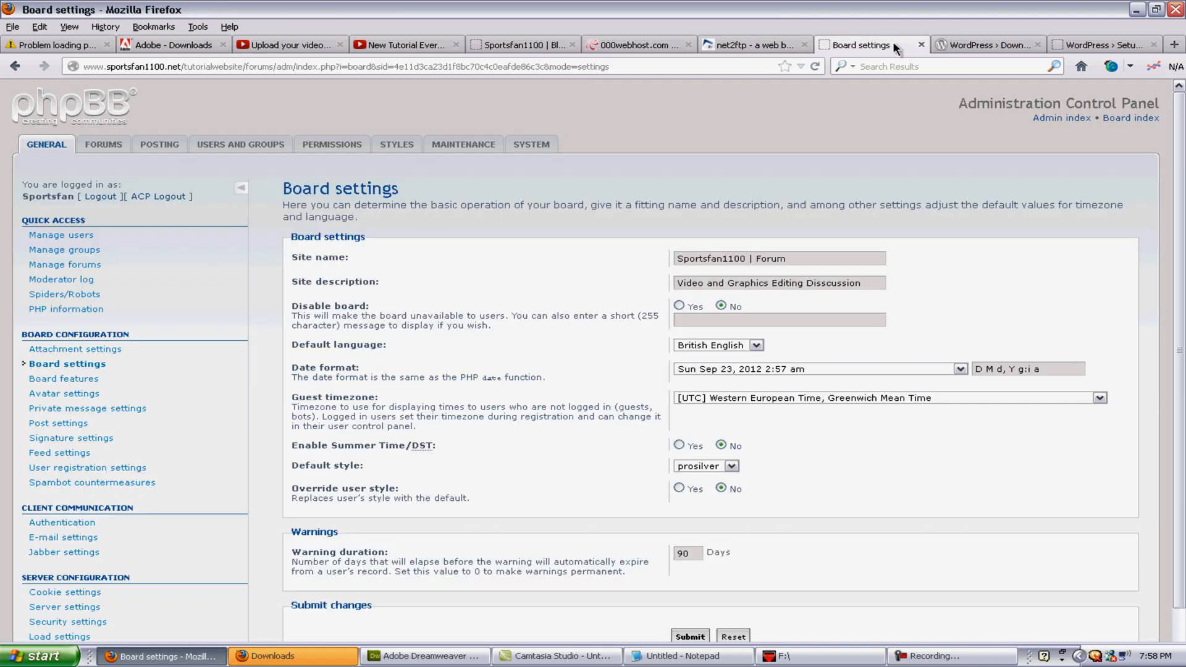
left_click(1103, 44)
left_click(961, 44)
left_click(1102, 44)
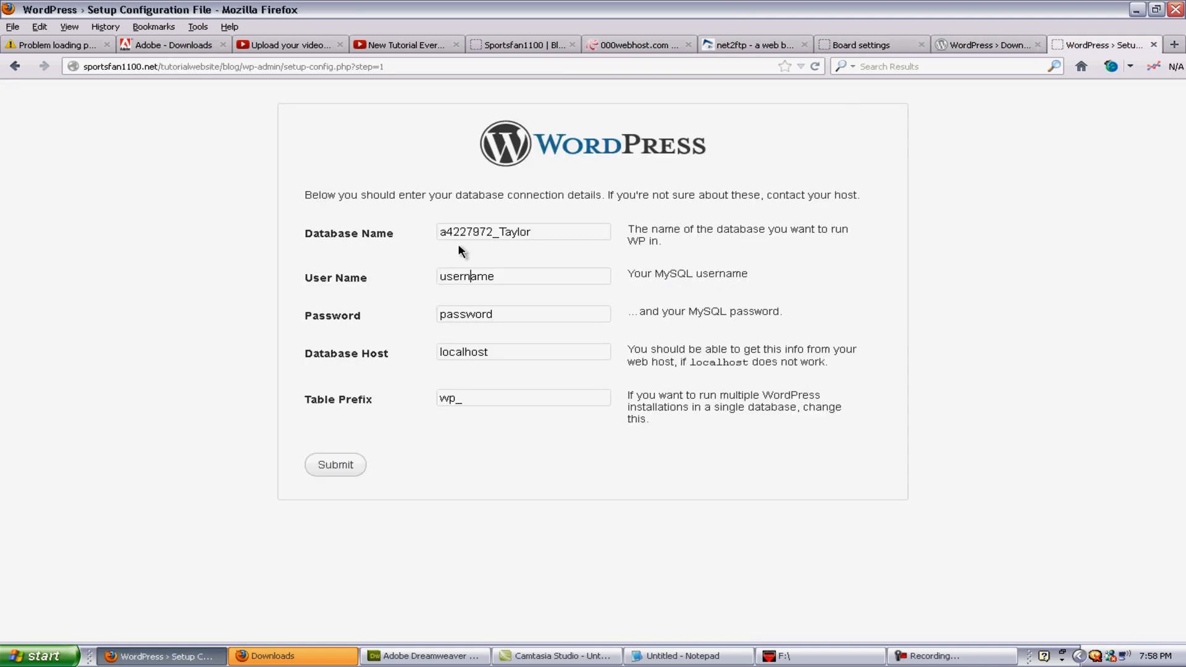
left_click_drag(529, 278, 435, 278)
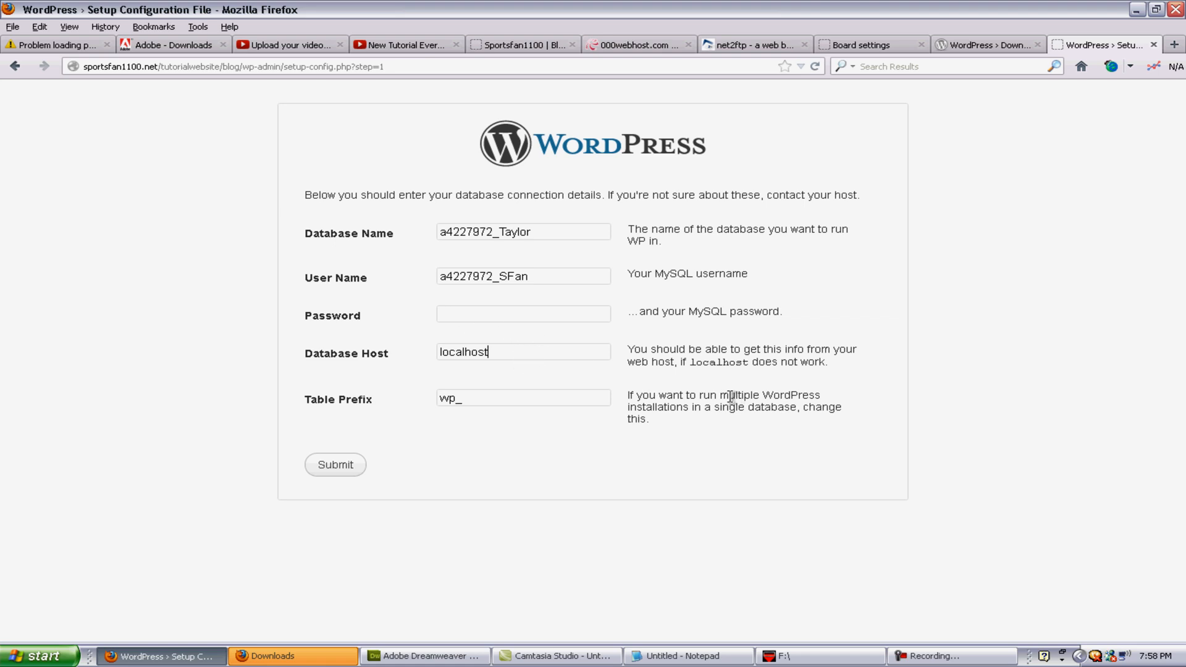
Step: Set Database Host to mysql2.000webhost.com and submit the connection details
left_click(639, 44)
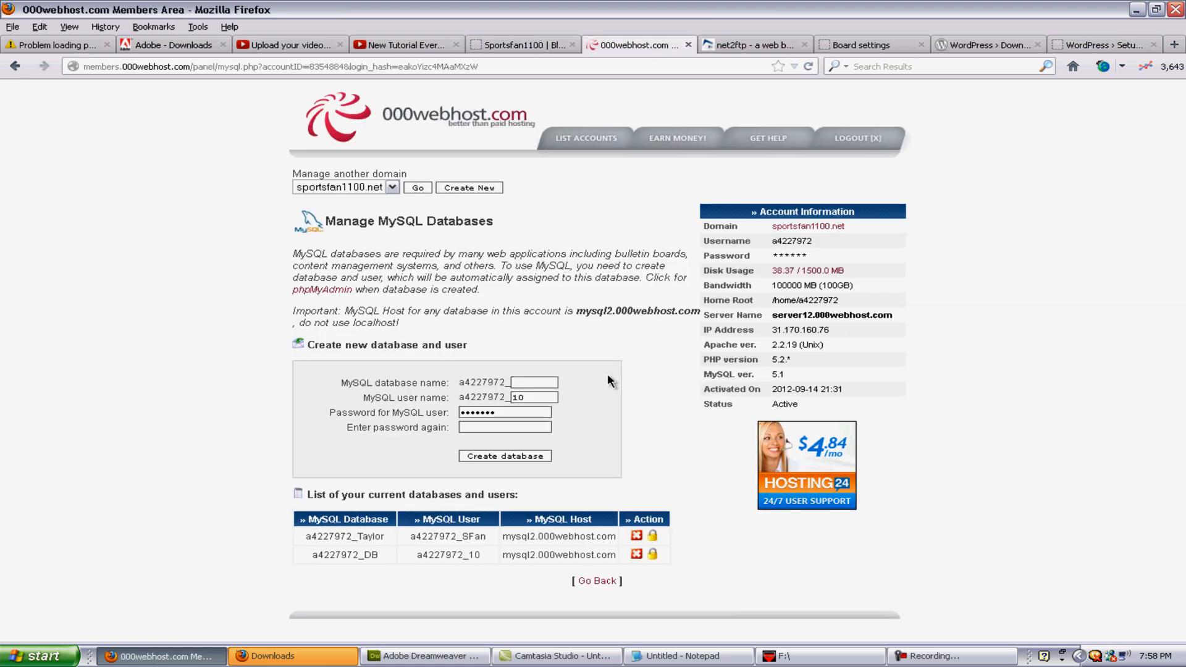
left_click_drag(618, 536, 497, 537)
left_click(590, 536)
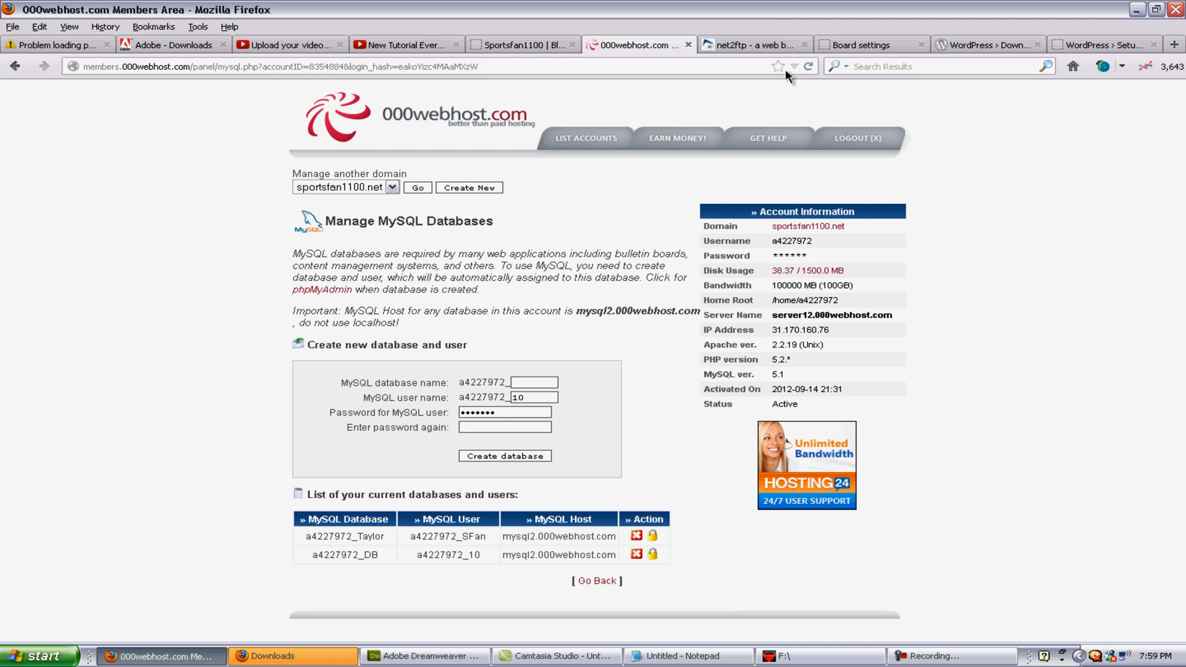
left_click(1110, 46)
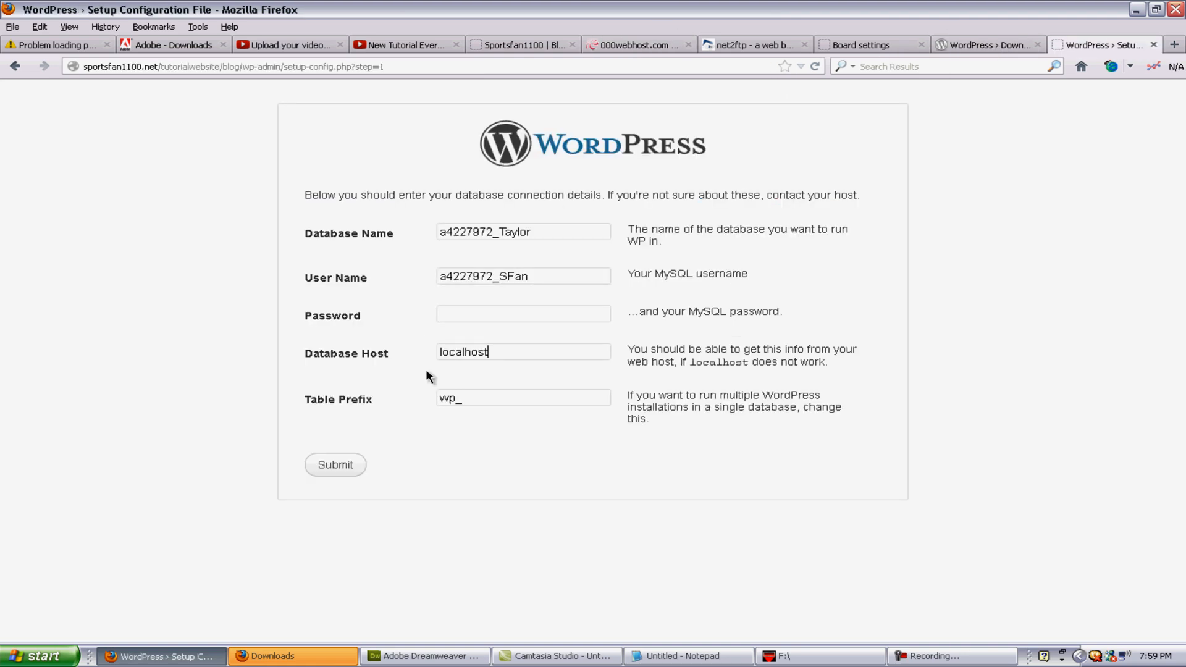
left_click_drag(513, 353, 402, 352)
key("ctrl+v")
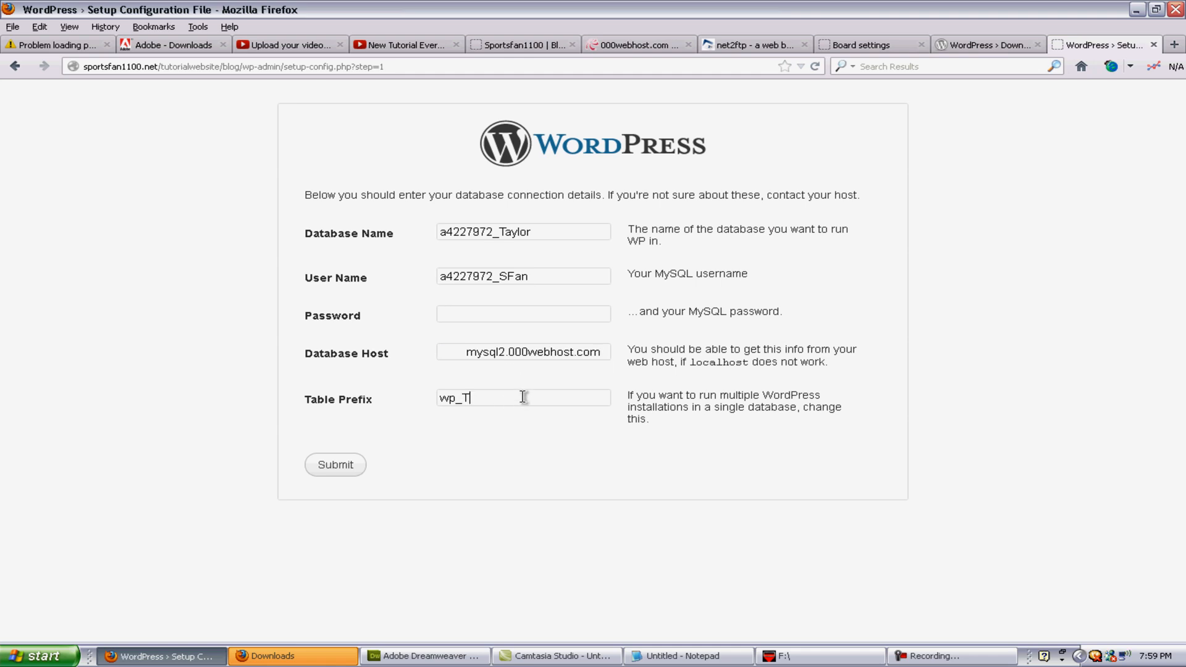
left_click(952, 656)
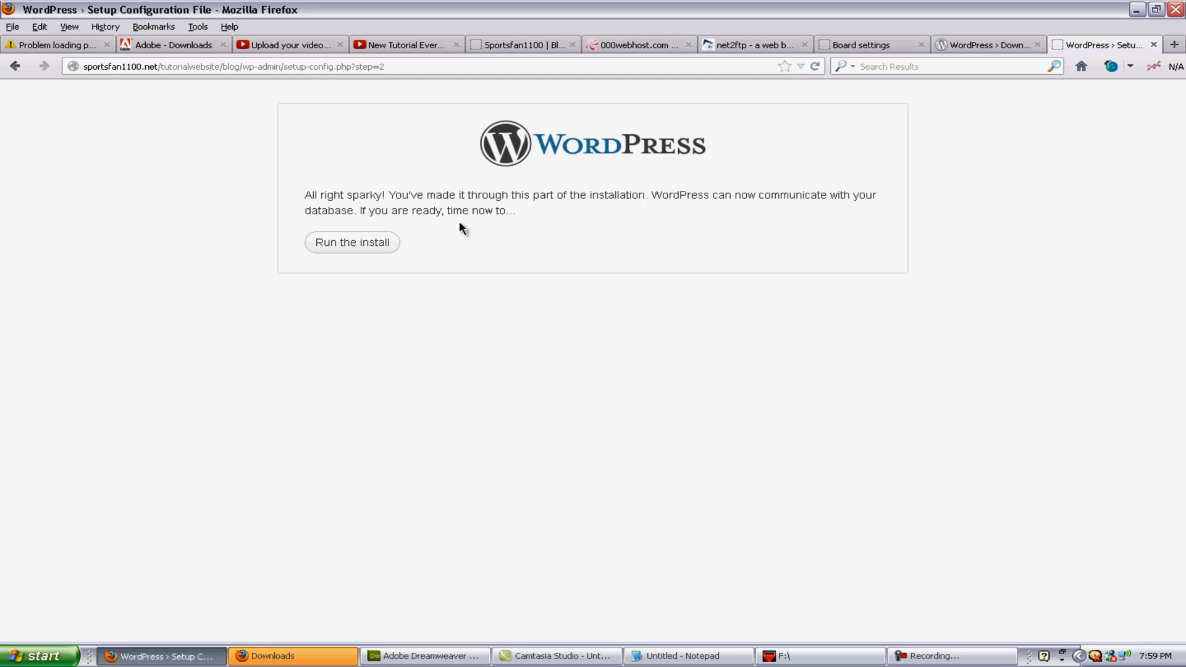
Step: Run the install and set the site title to Sportsfan1100 | Blog
left_click(377, 253)
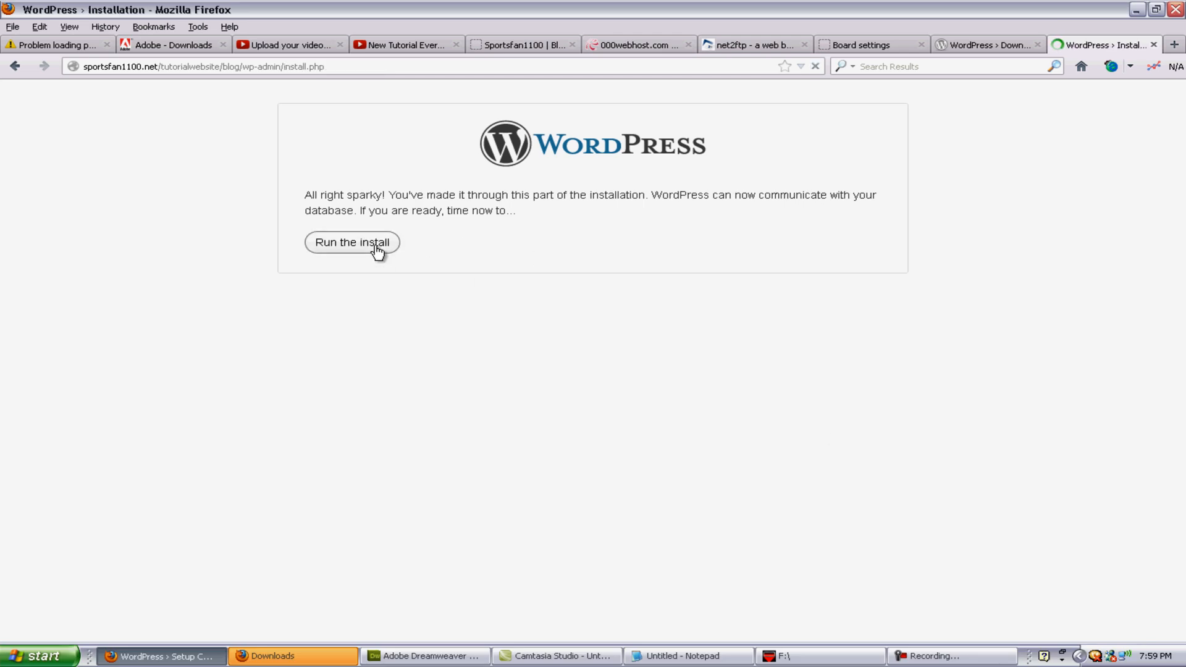
scroll(773, 242, "down", 2)
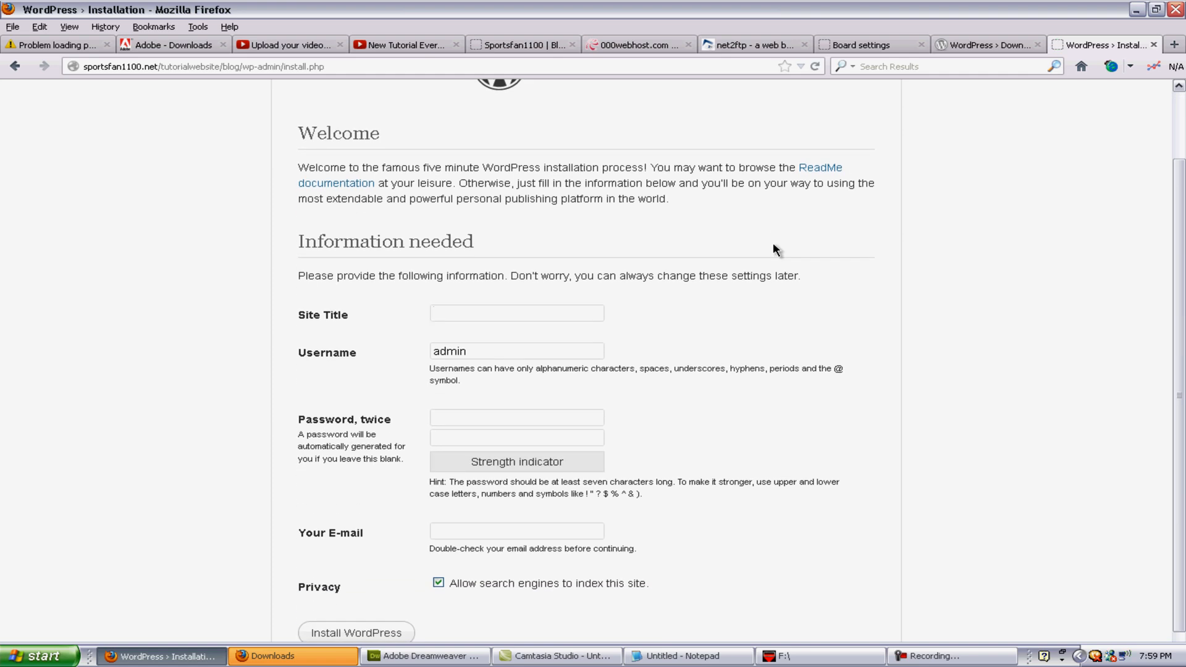
type("Spoe")
key("BackSpace")
key("BackSpace")
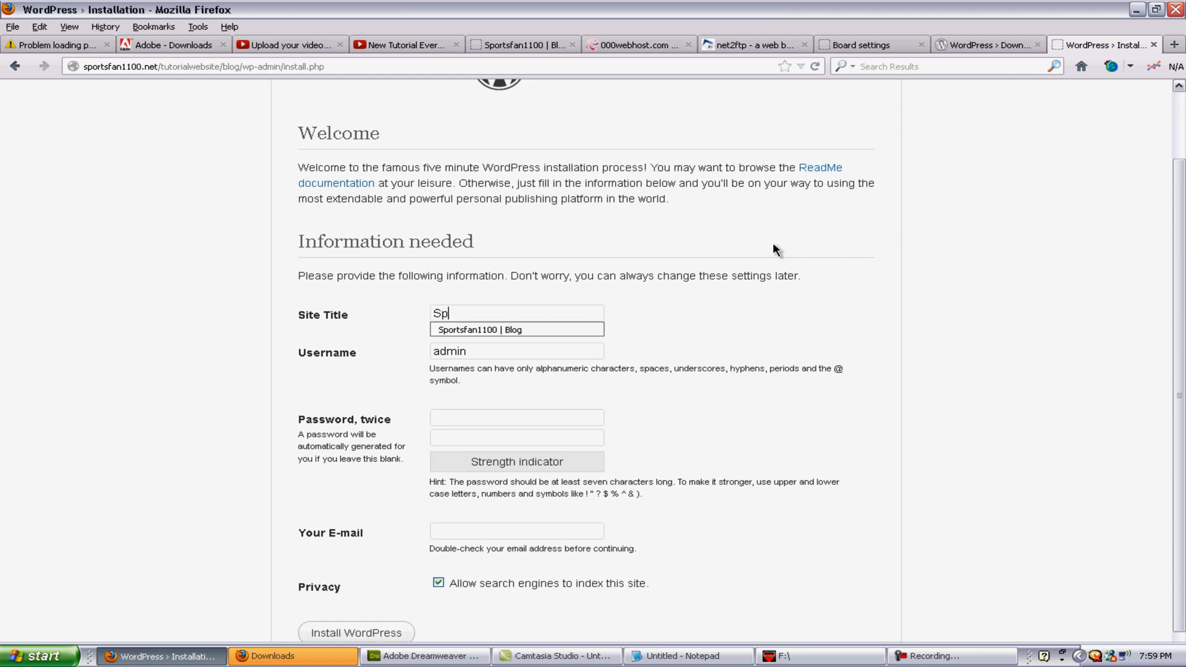
key("Down")
key("Return")
Step: Enter the admin username and password twice, install WordPress, and continue to login
left_click(542, 346)
double_click(481, 351)
type("Sportsfan")
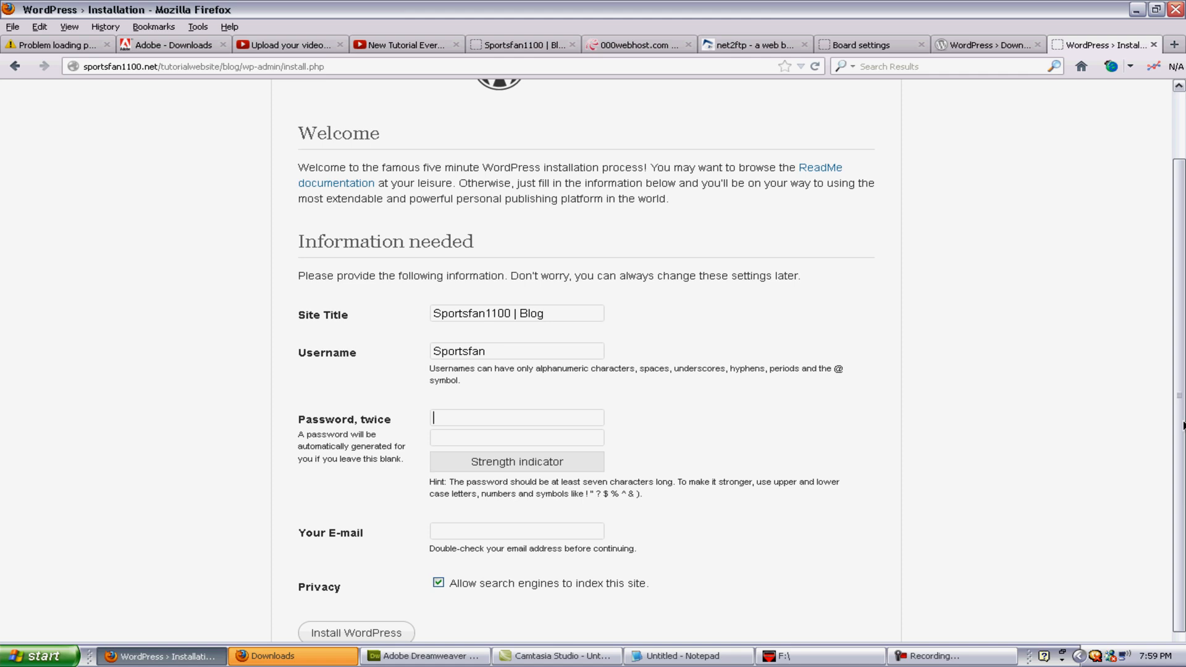
type("*********")
key("Tab")
type("*********")
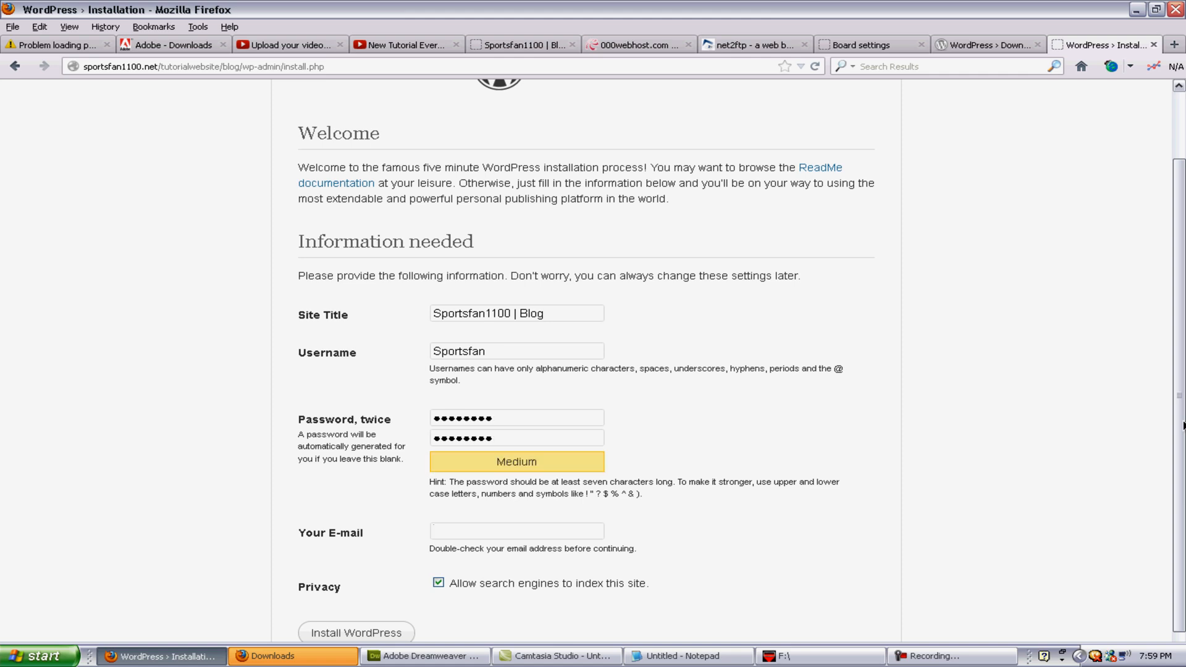
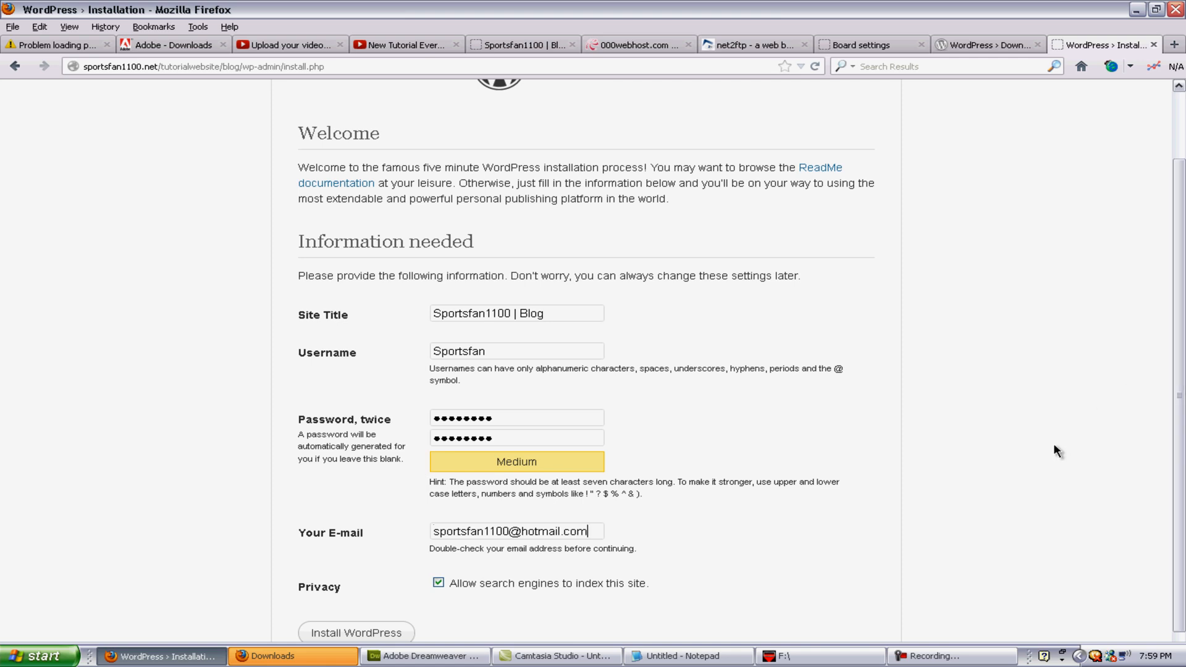
scroll(618, 432, "down", 1)
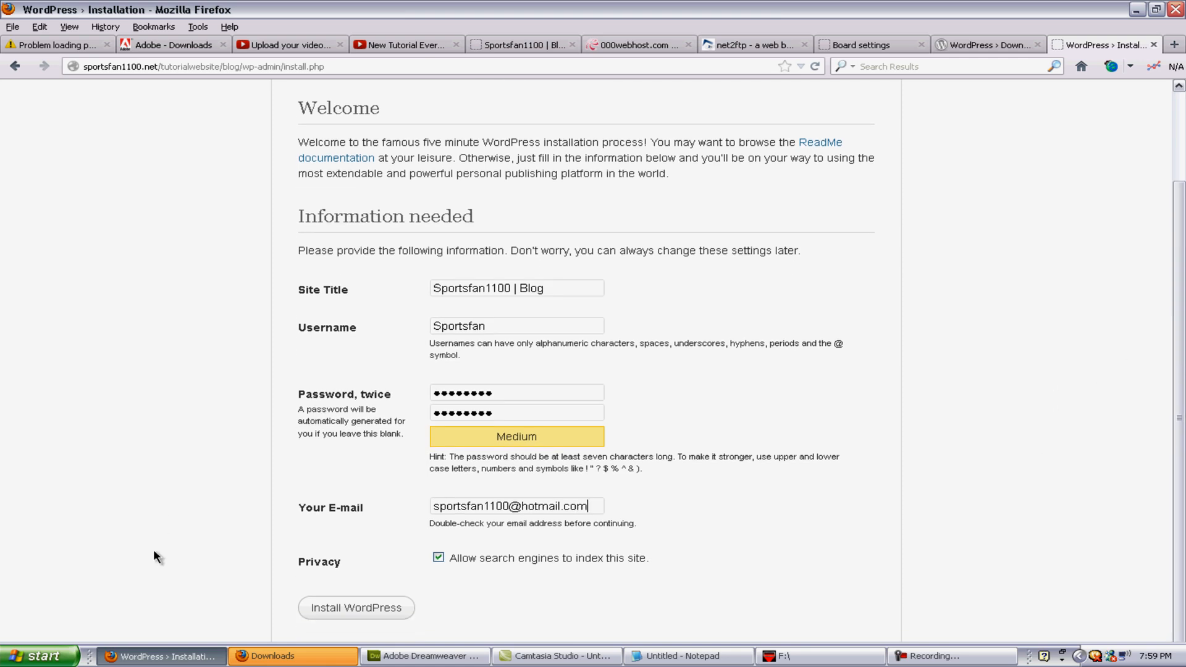
left_click(323, 609)
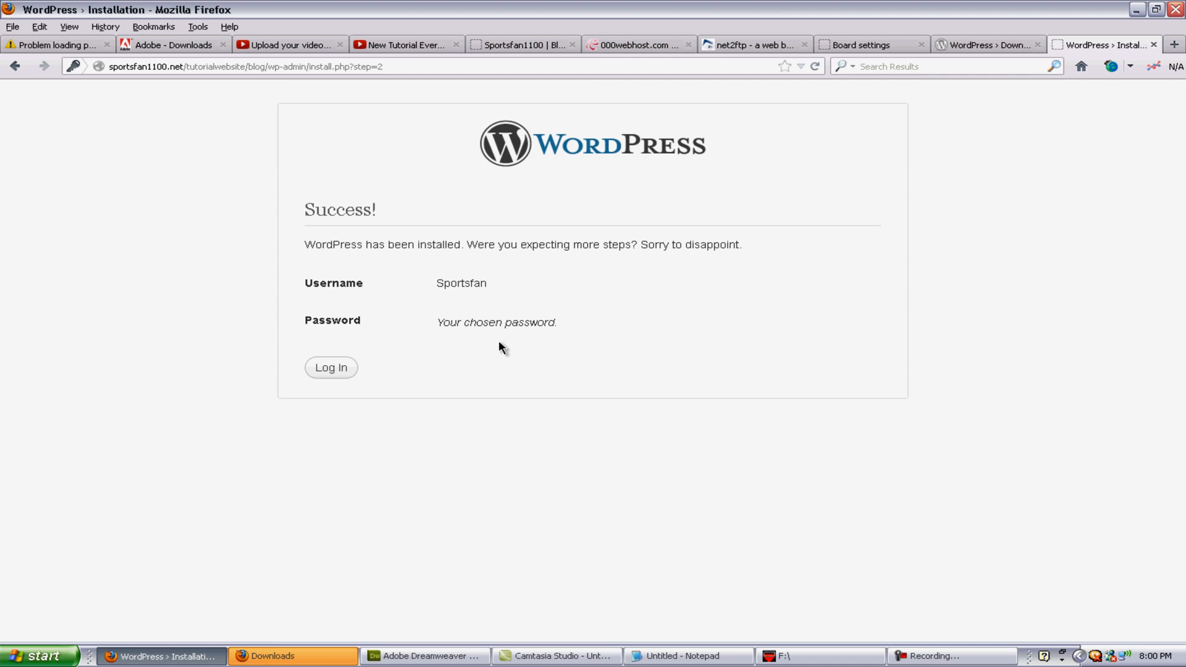
left_click(327, 372)
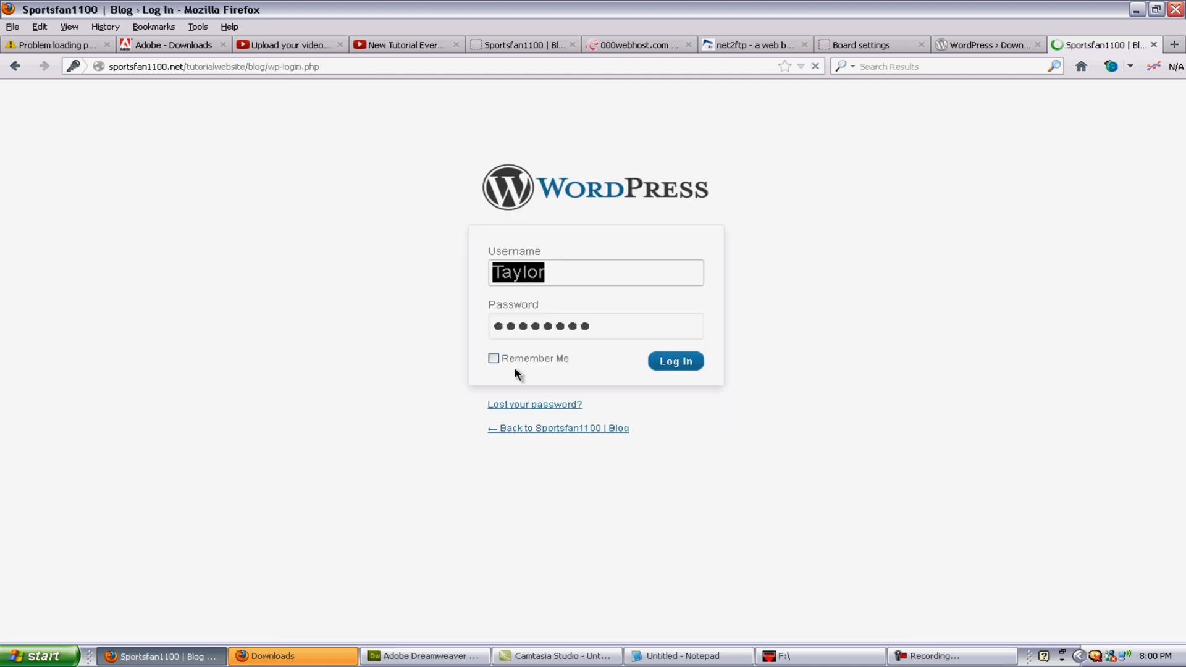
Step: Correct the admin username, enter the account password, and log in to the Dashboard
left_click(709, 361)
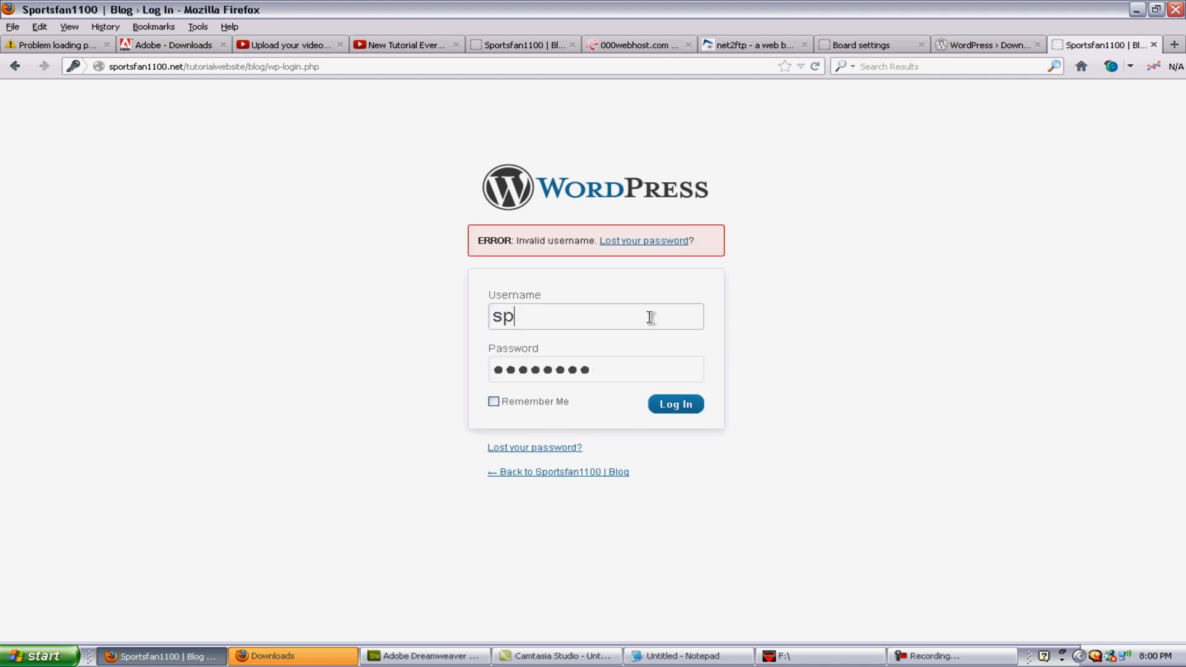
type("ortsfan")
key("Tab")
type("********")
key("Return")
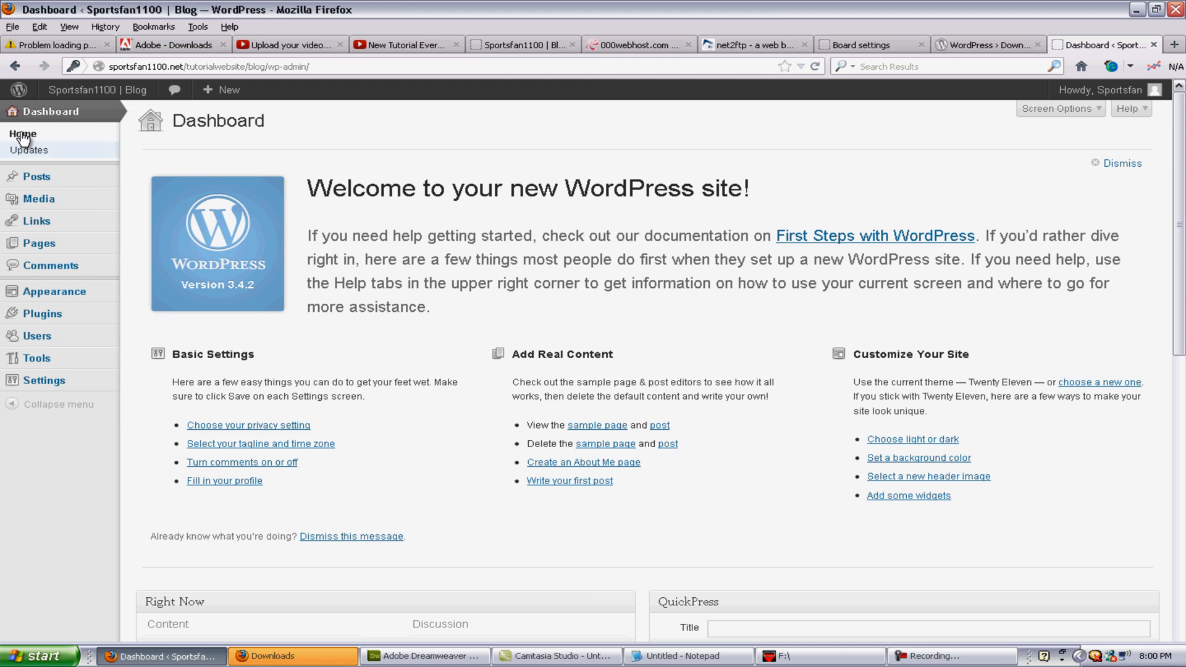
Step: Open the Posts list, then view sportsfan1100.net/tutorialwebsite/blog in another tab showing Hello world!
left_click(56, 181)
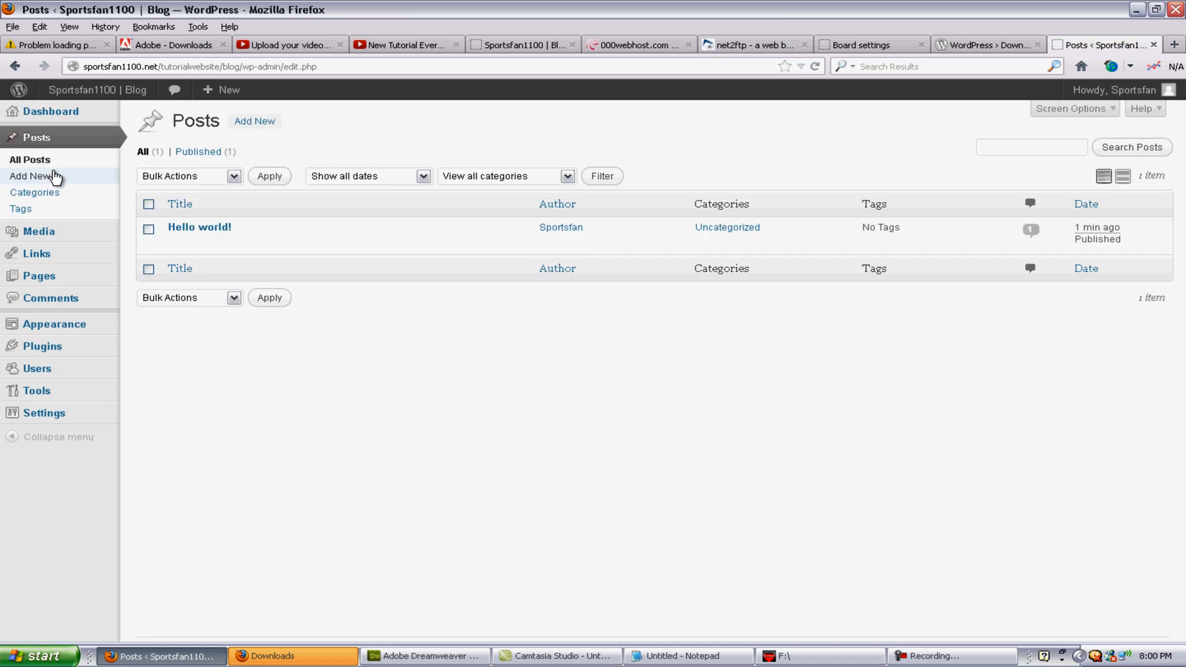
mouse_move(250, 235)
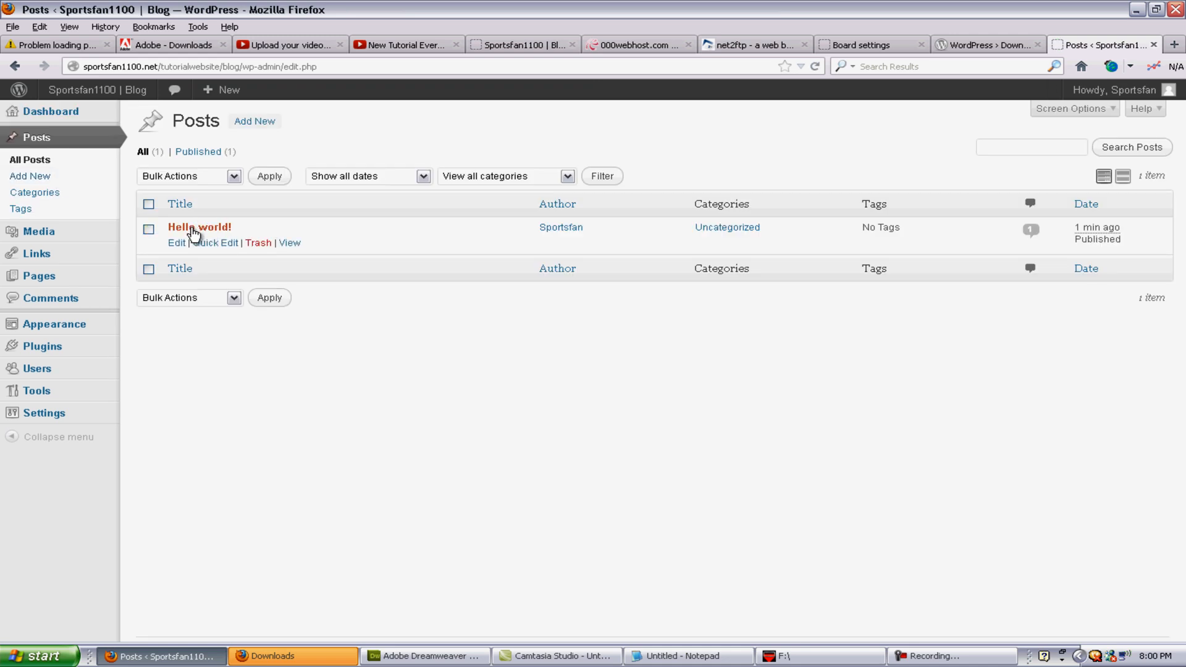
left_click(1175, 44)
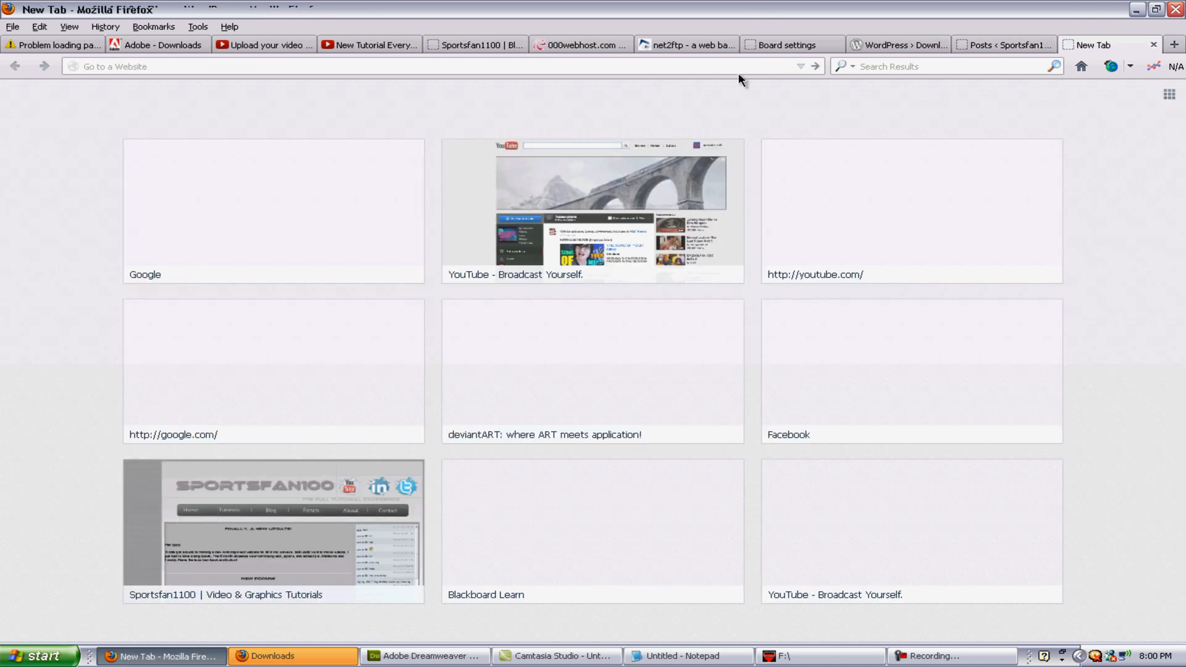
left_click(1154, 45)
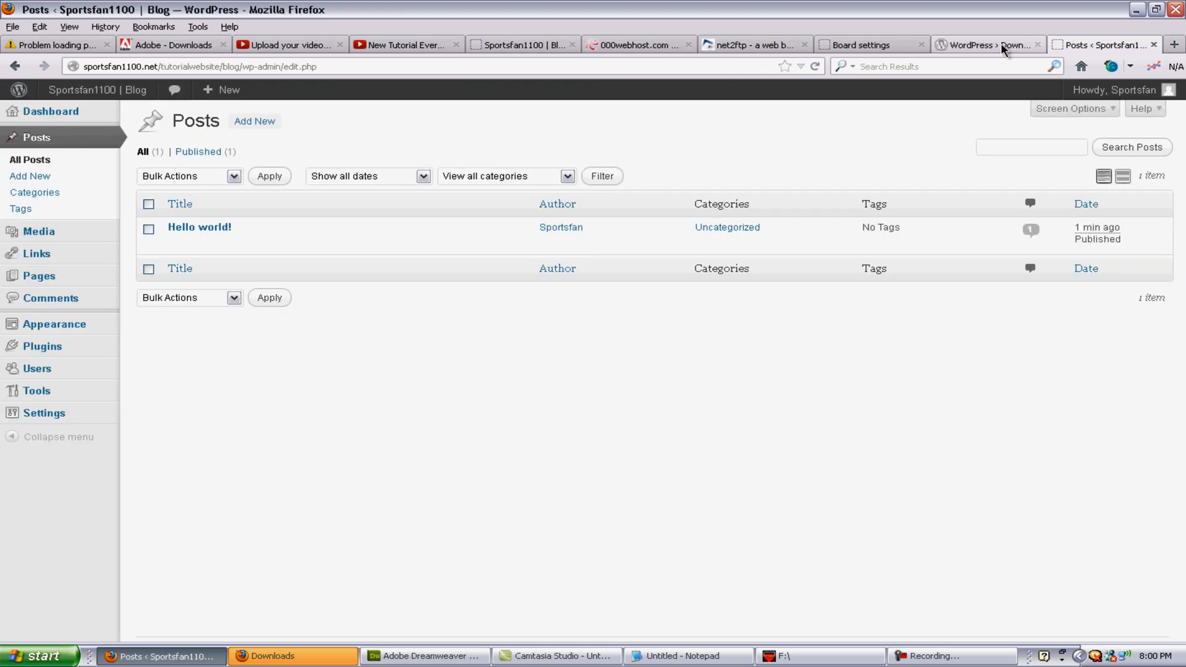
left_click(995, 45)
left_click(674, 65)
type("sportsfan1100.net/")
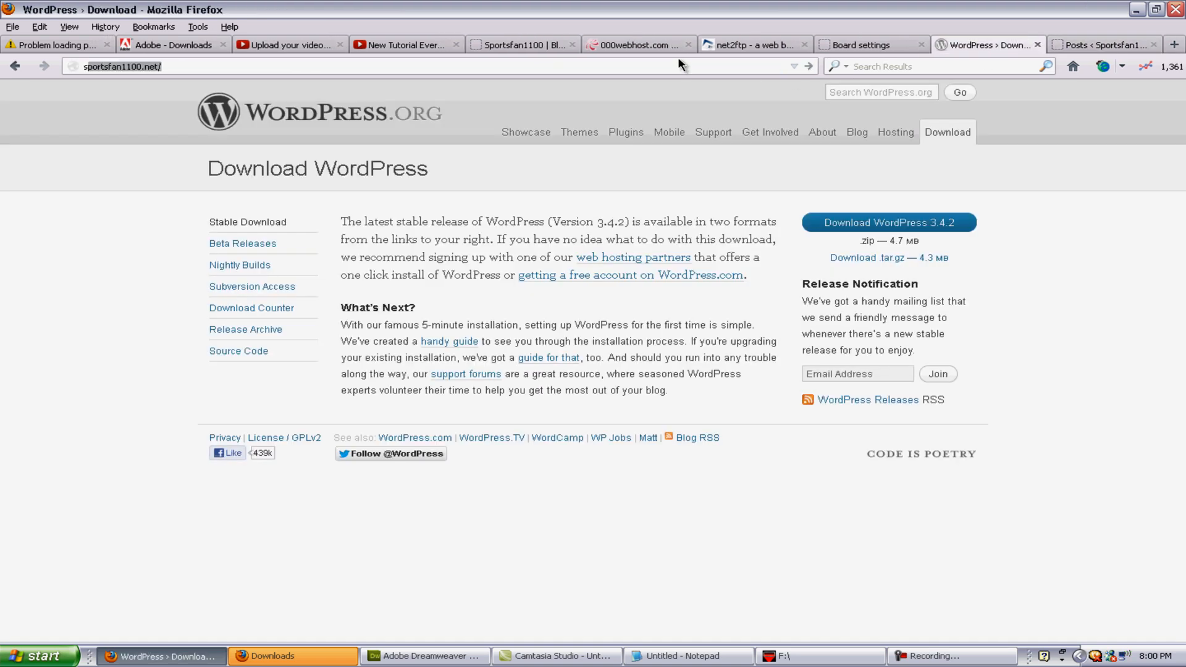
type("tutorialwebsite/f")
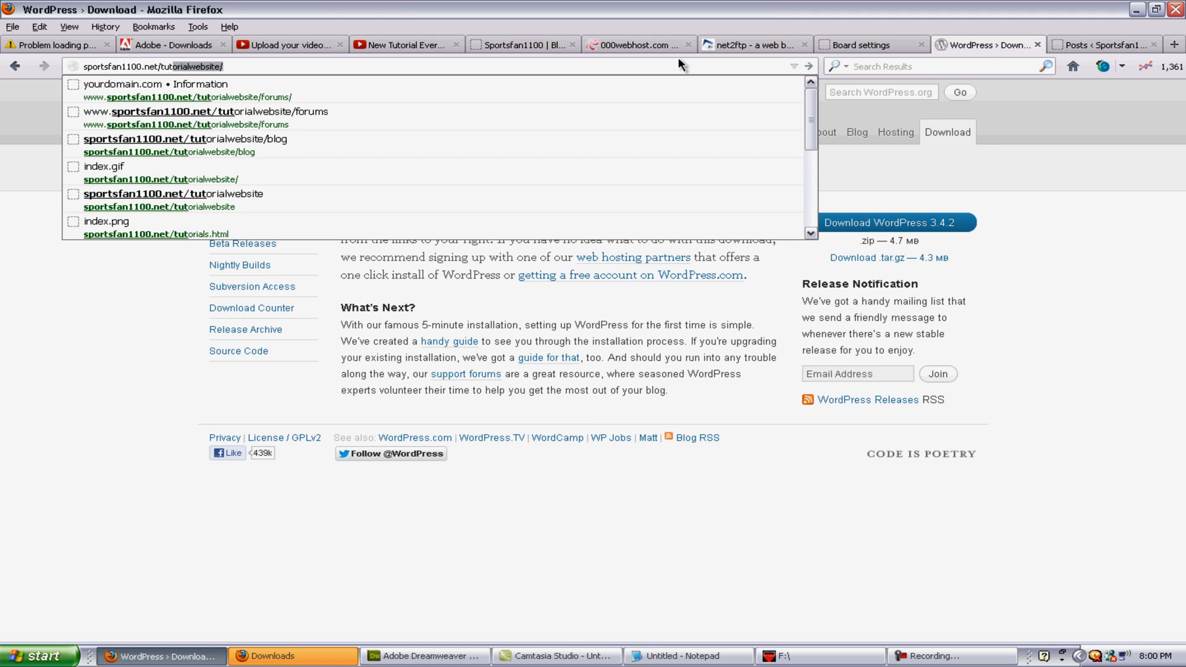
key("BackSpace")
type("blog")
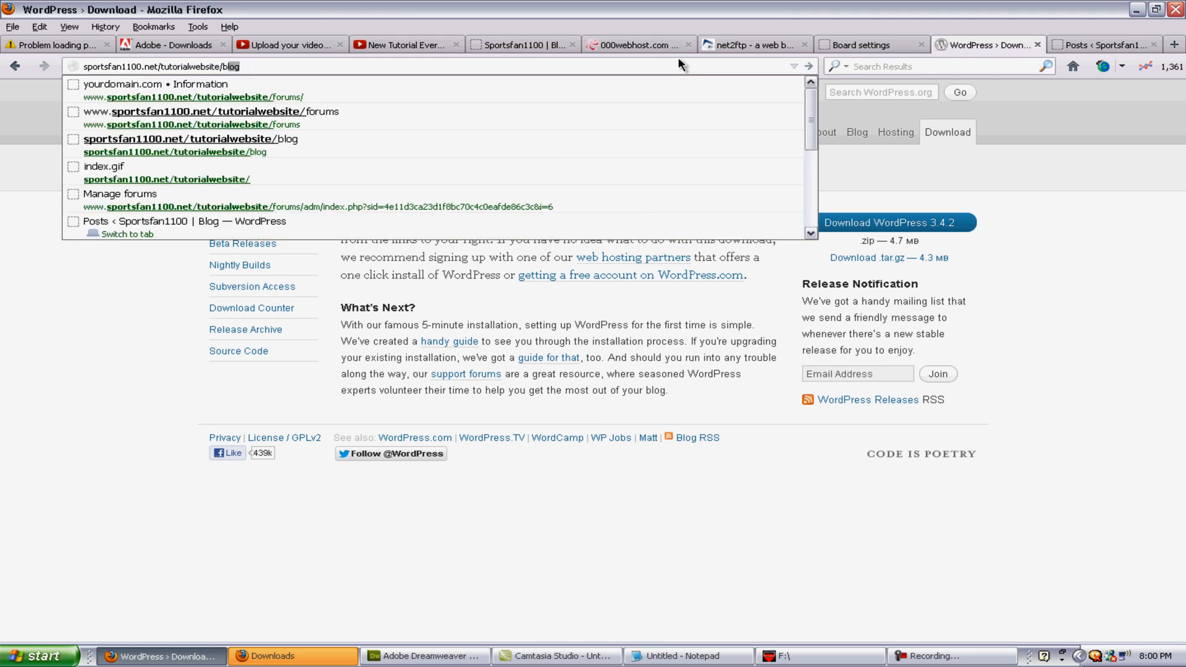
key("Return")
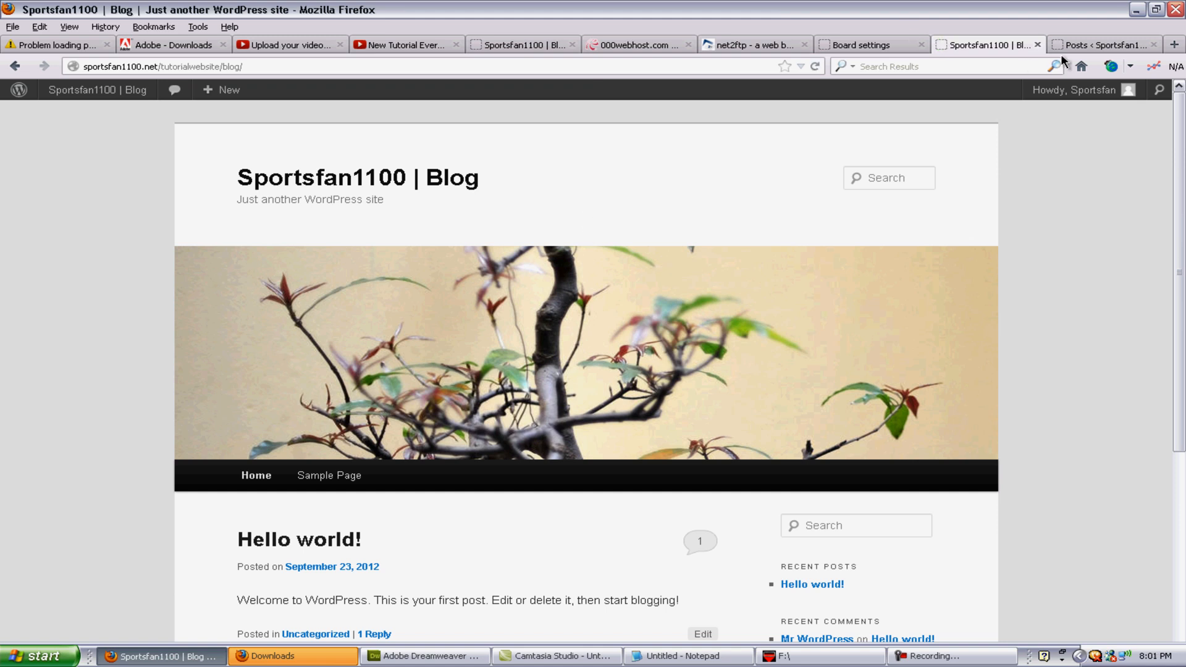
left_click(1080, 47)
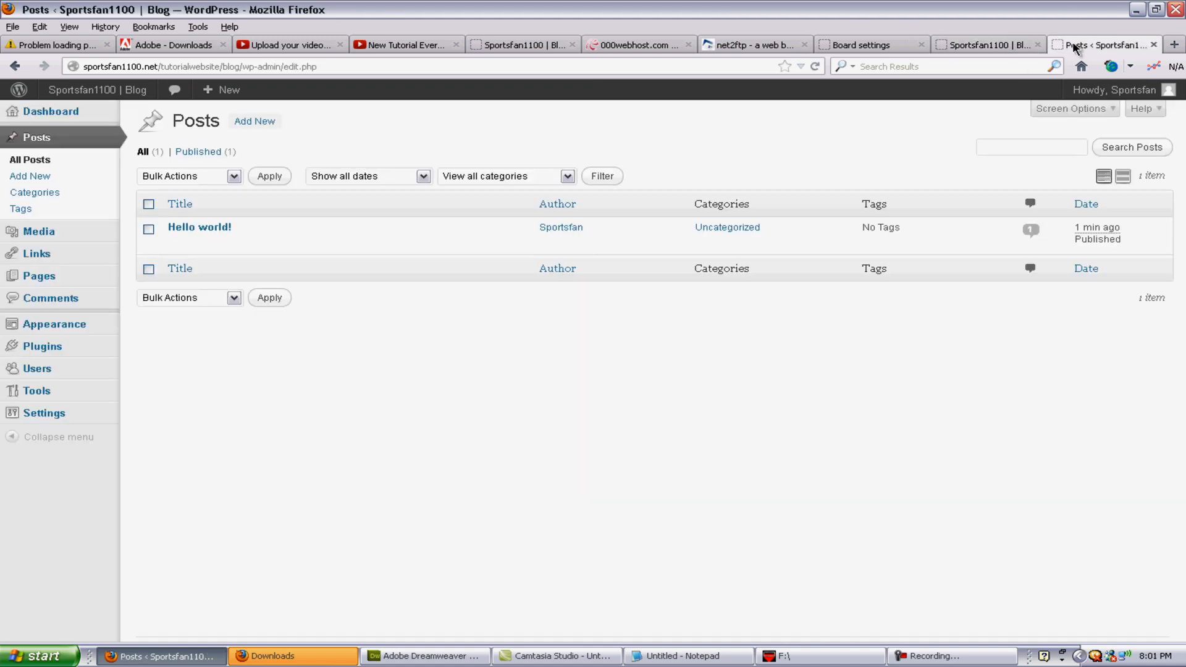
Step: Trash Hello world! and publish a new 'first post' with the body 'Hey world'
left_click(148, 230)
left_click(258, 244)
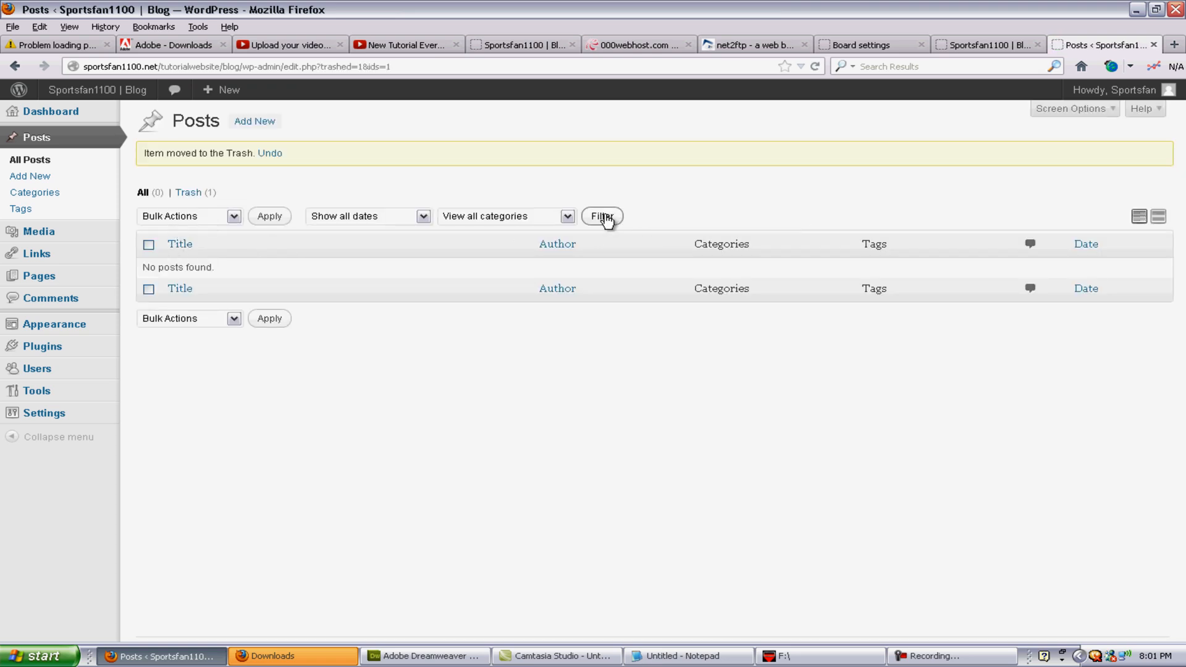
left_click(263, 123)
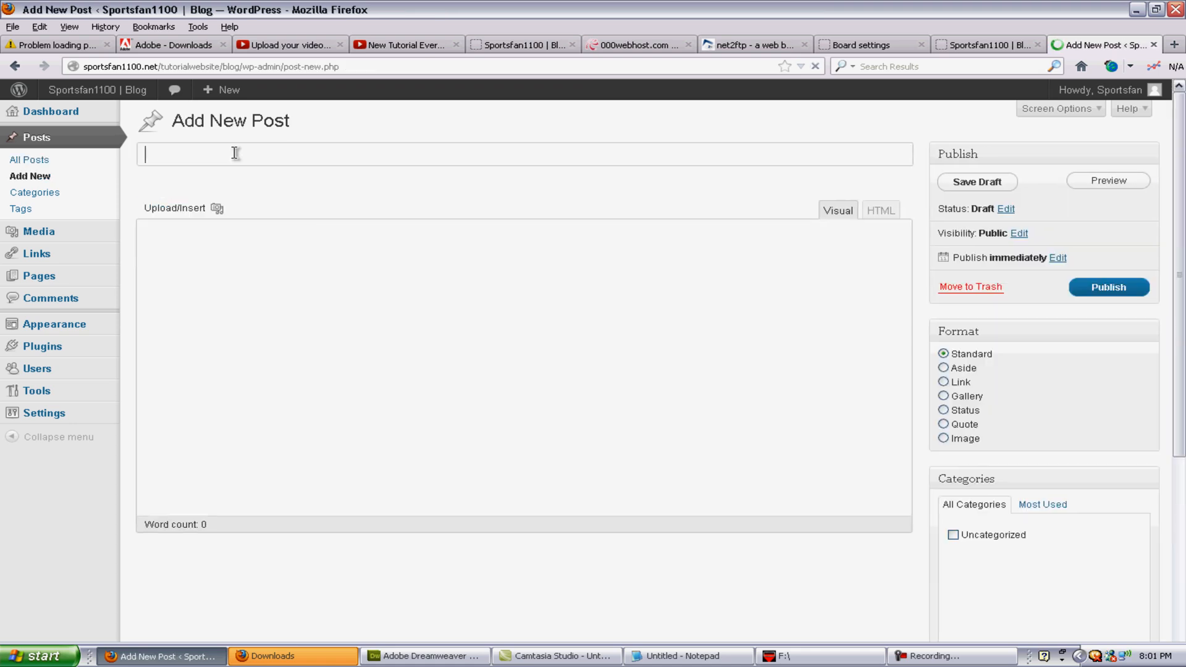
type("Taylor's fri")
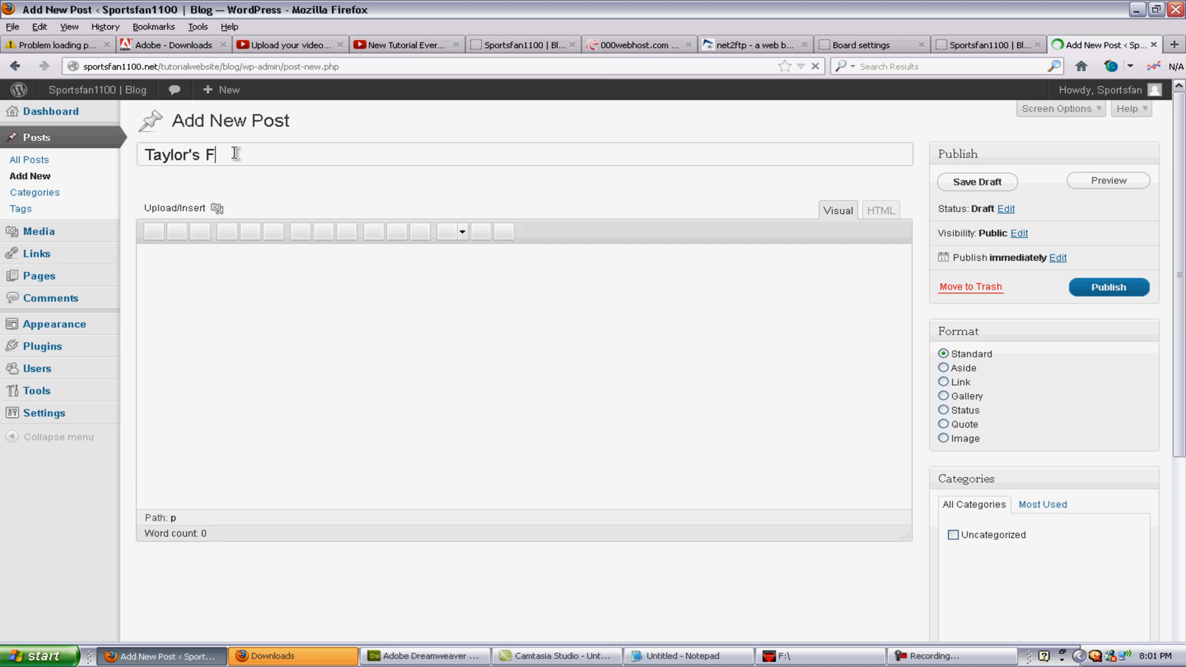
key("BackSpace")
key("BackSpace")
type("irst")
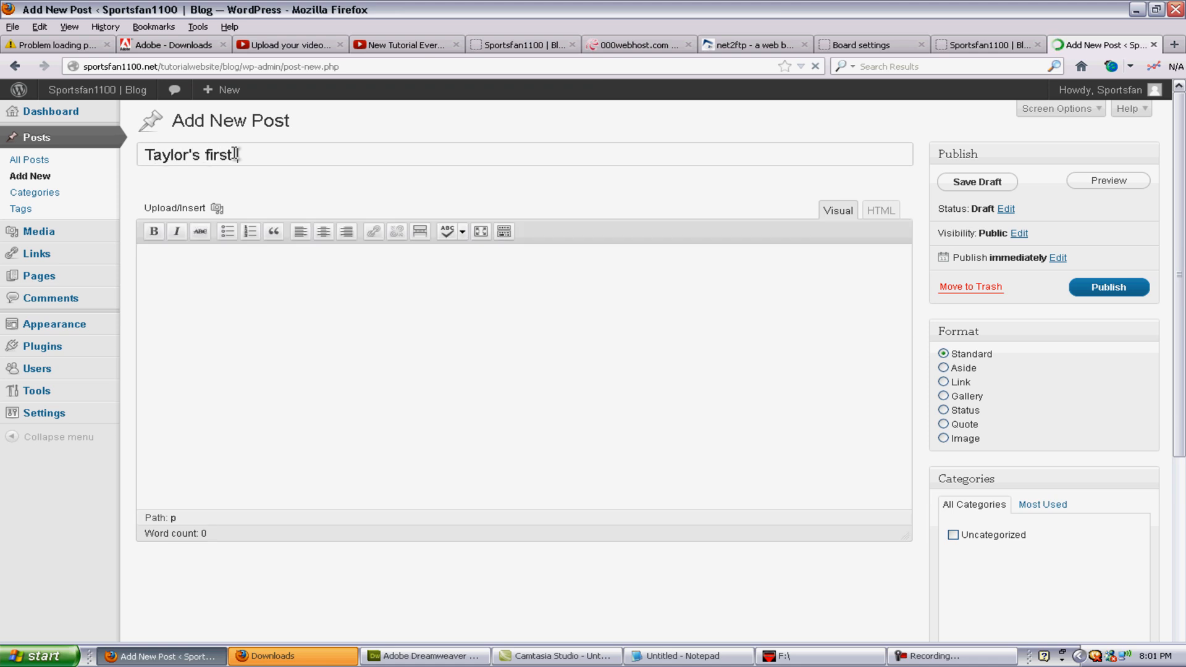
type(" post")
key("Tab")
type("Hey")
type(" world")
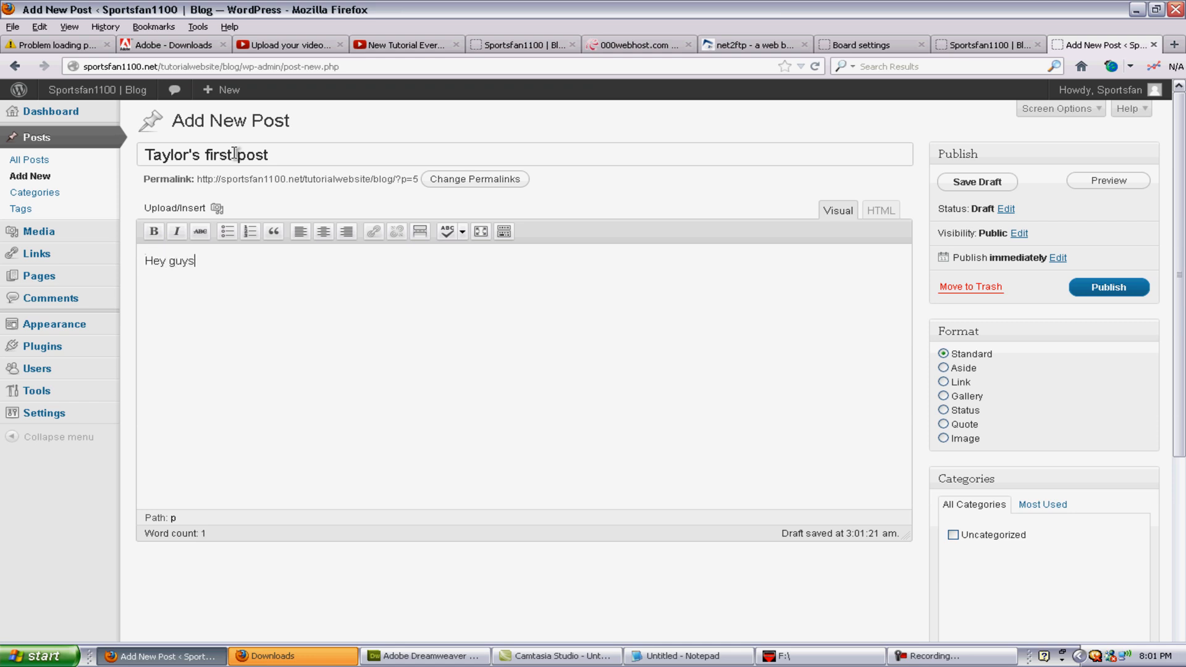
left_click(1100, 287)
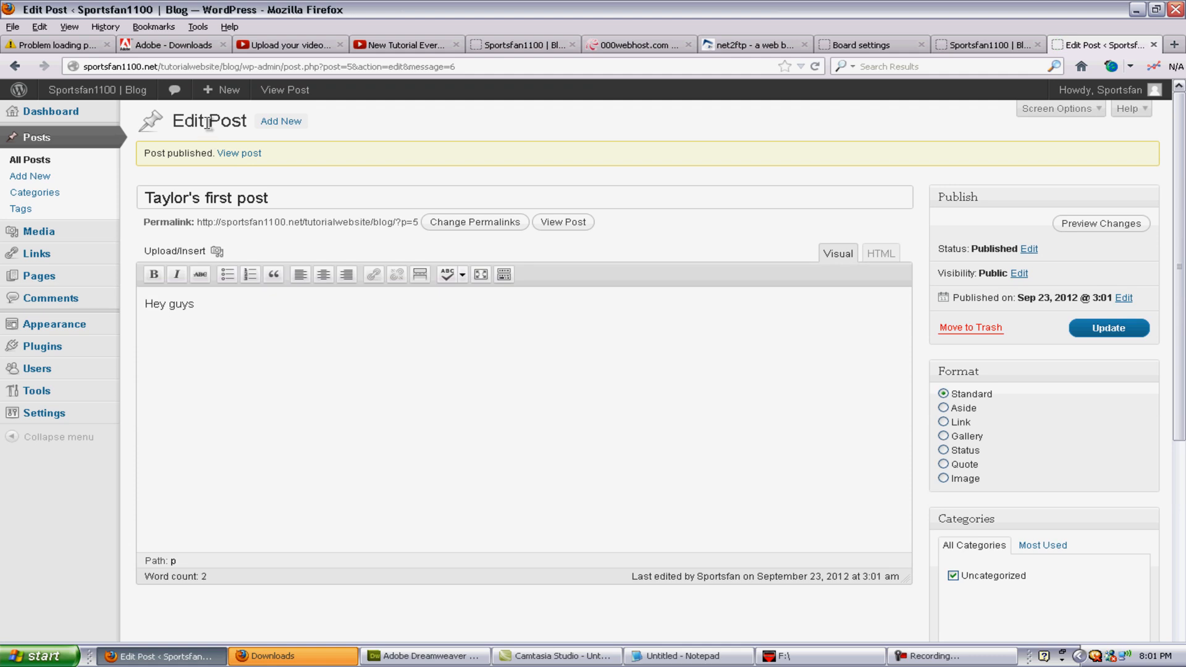
Step: Reload the blog front page to see the new post, then open Appearance > Themes
left_click(48, 136)
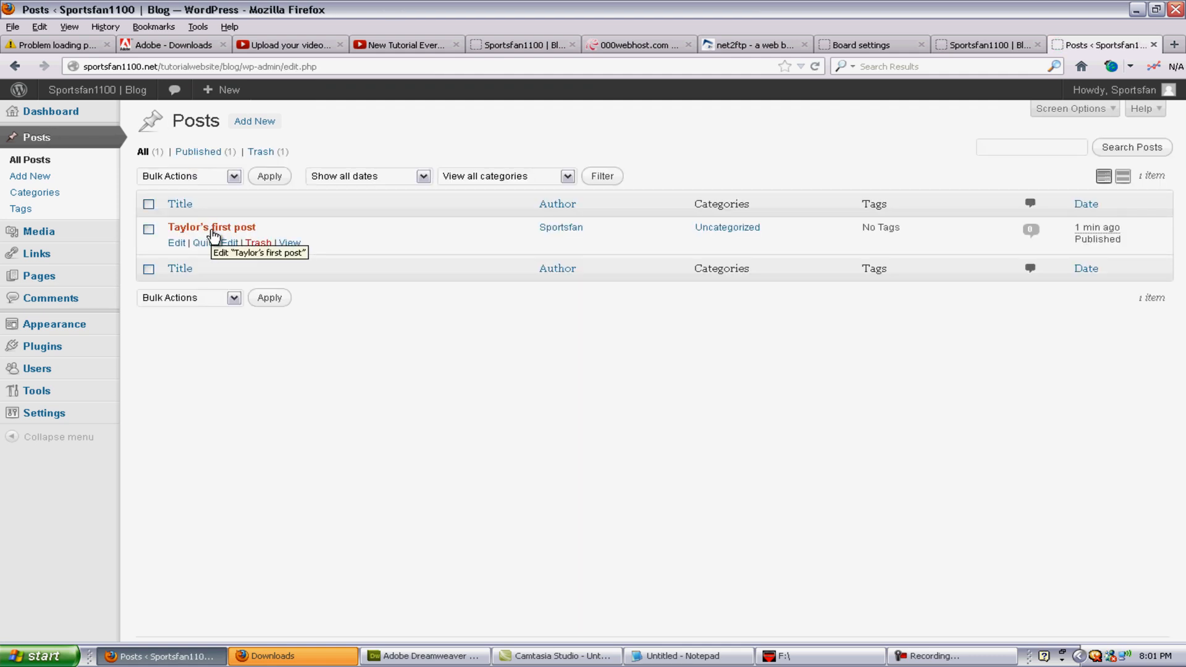
left_click(981, 45)
left_click(815, 66)
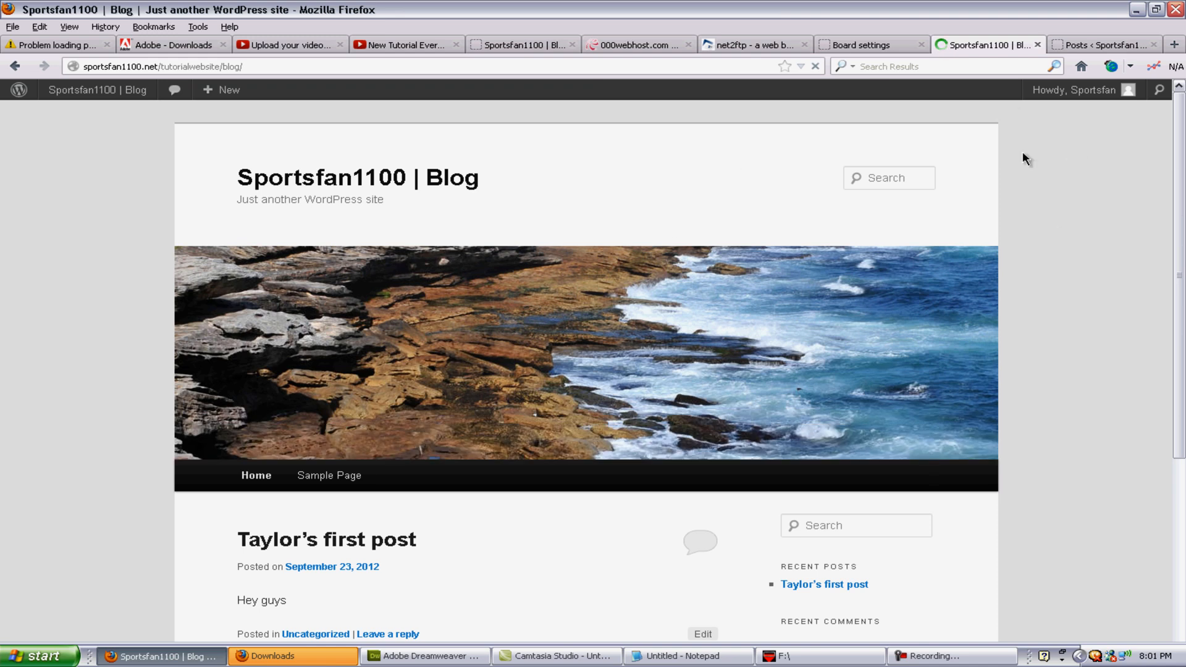
left_click(1103, 44)
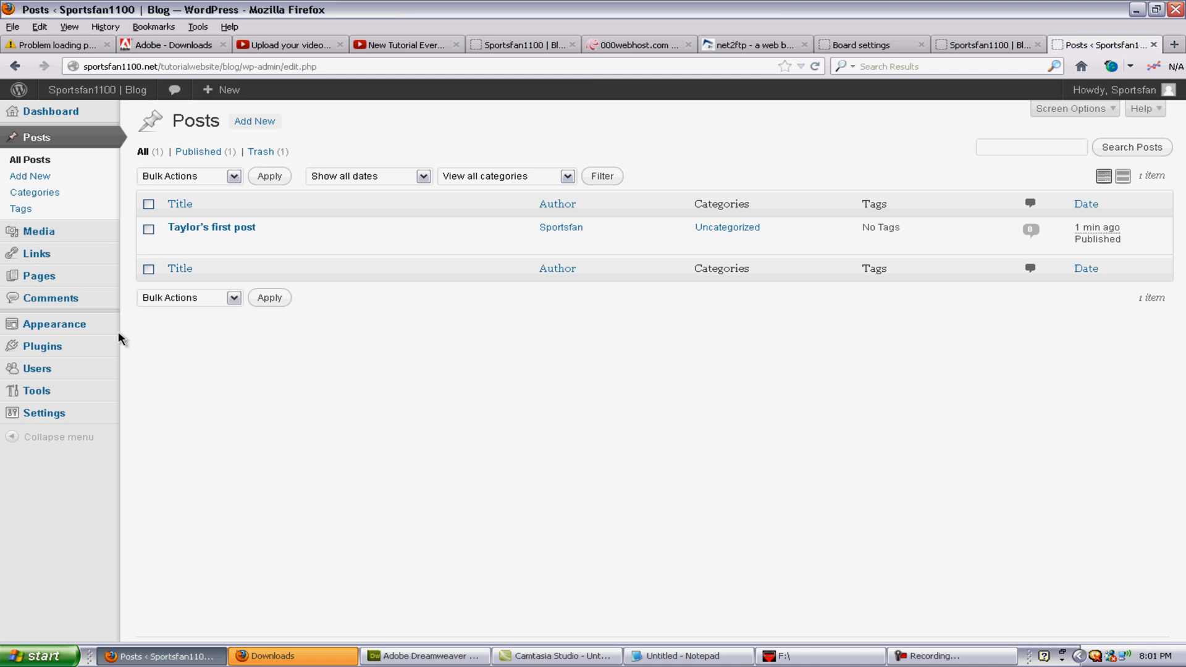
left_click(69, 331)
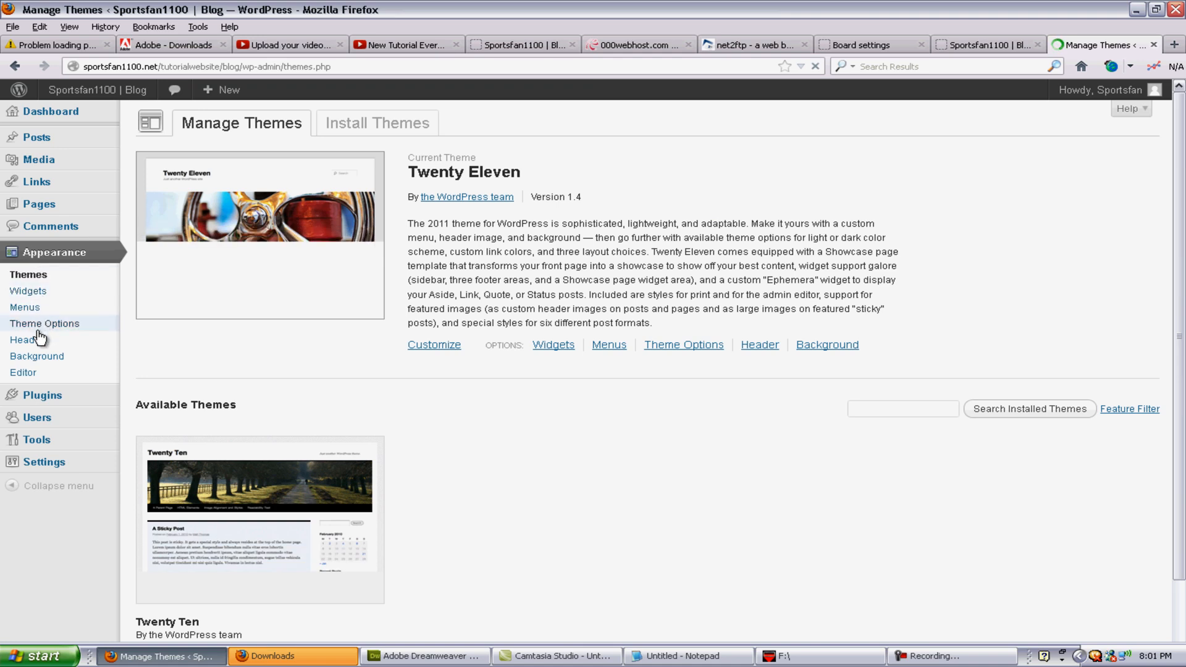
Step: View the Background, theme Editor and Header pages, then scroll through Manage Themes
left_click(55, 362)
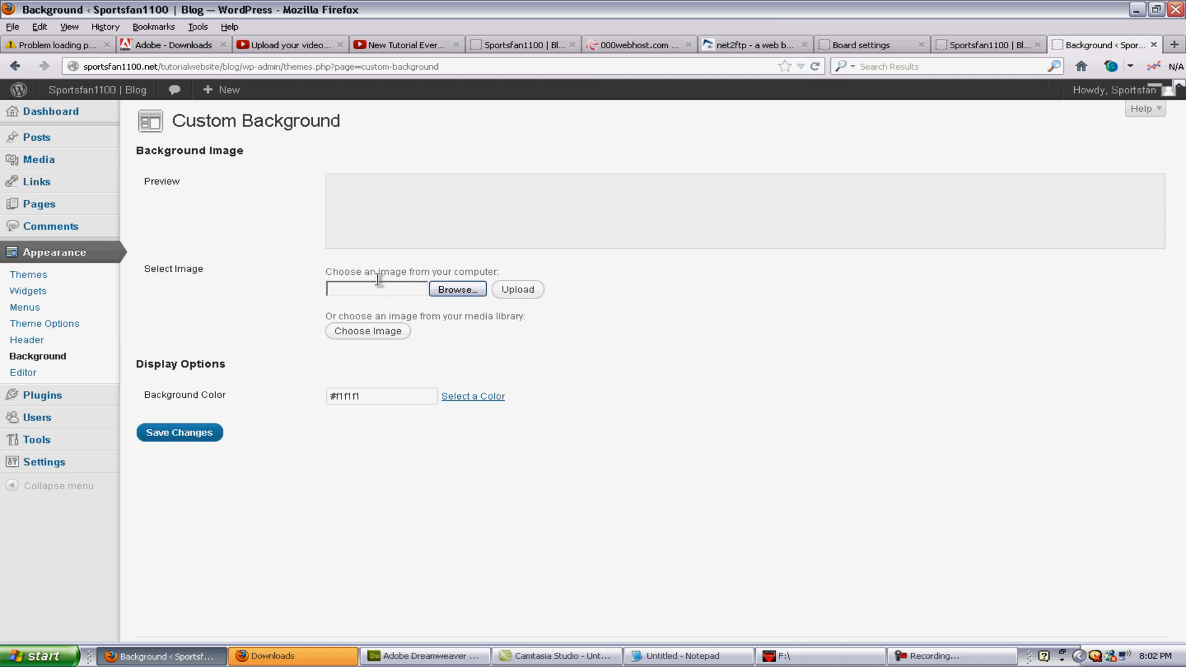
left_click(20, 373)
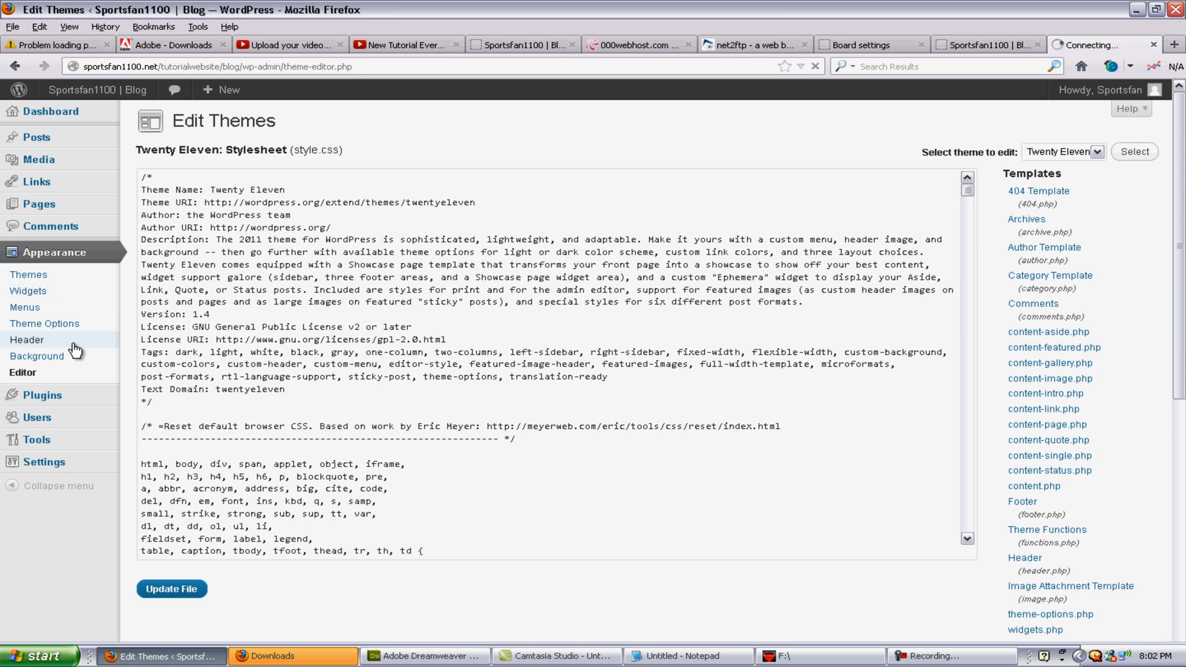
left_click(26, 343)
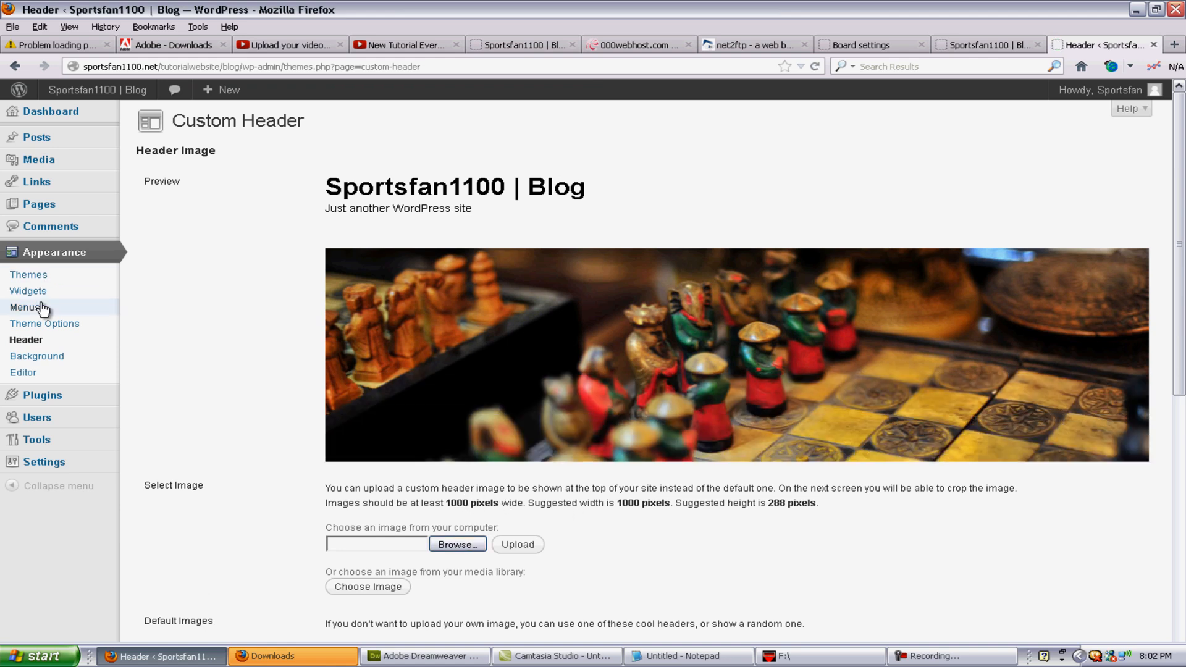
left_click(47, 278)
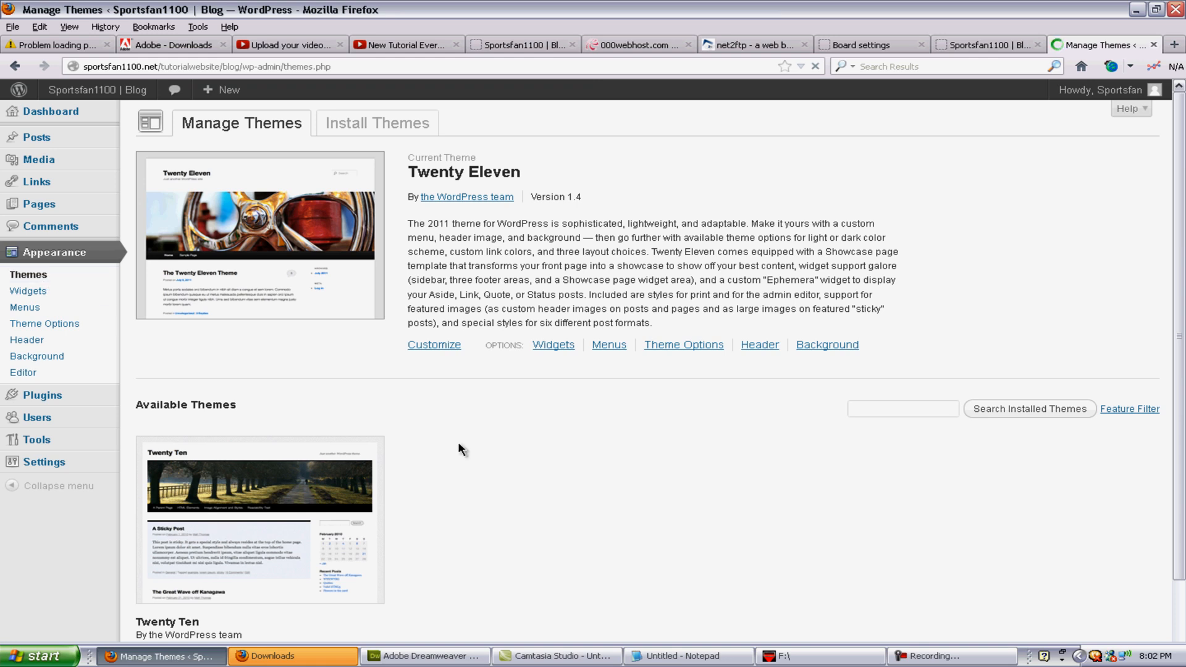
scroll(405, 464, "down", 3)
scroll(484, 435, "up", 3)
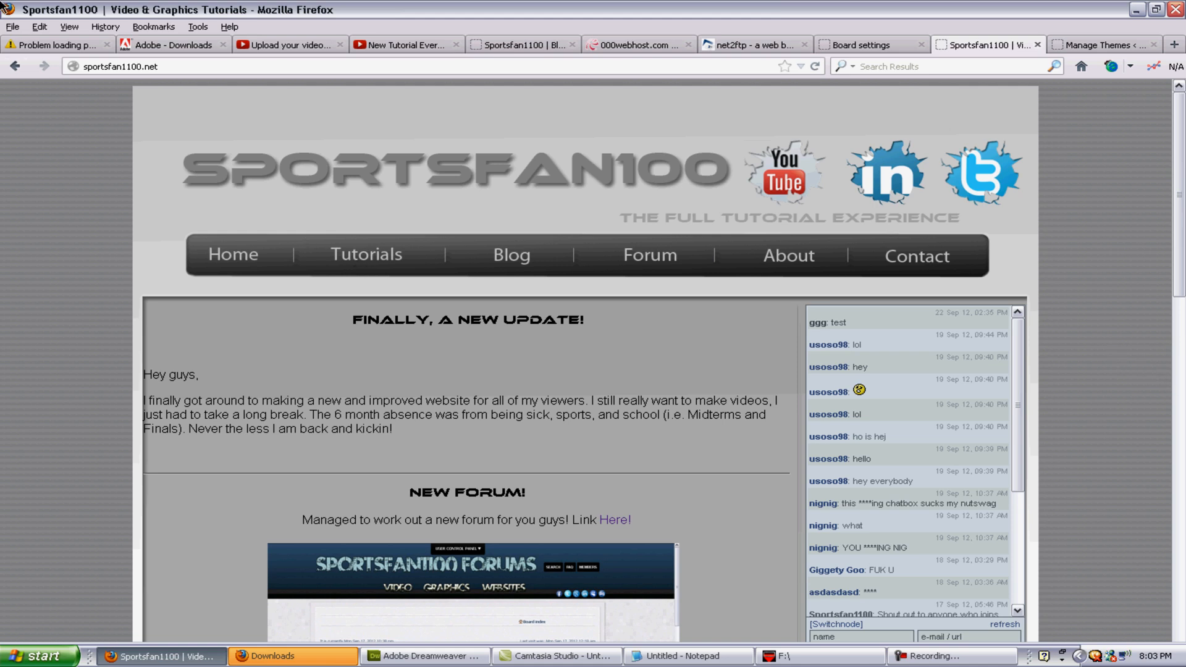
Step: Browse the tutorials page and the Sony Vegas karaoke tutorial, then return to the list
left_click(344, 255)
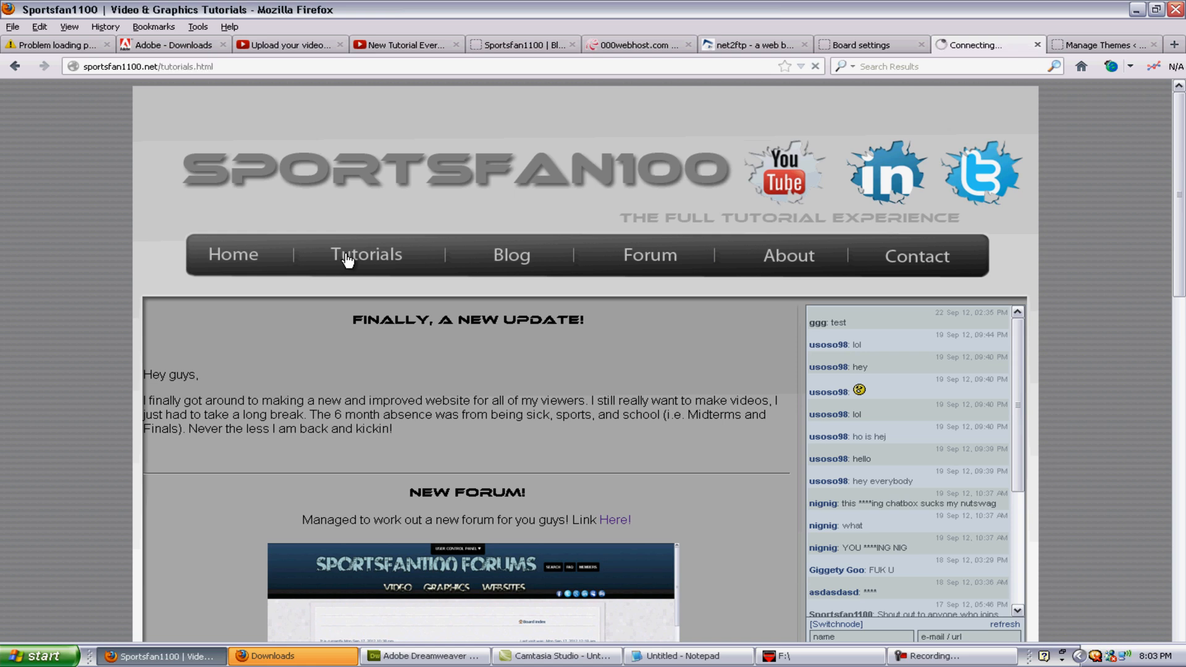
scroll(548, 355, "down", 8)
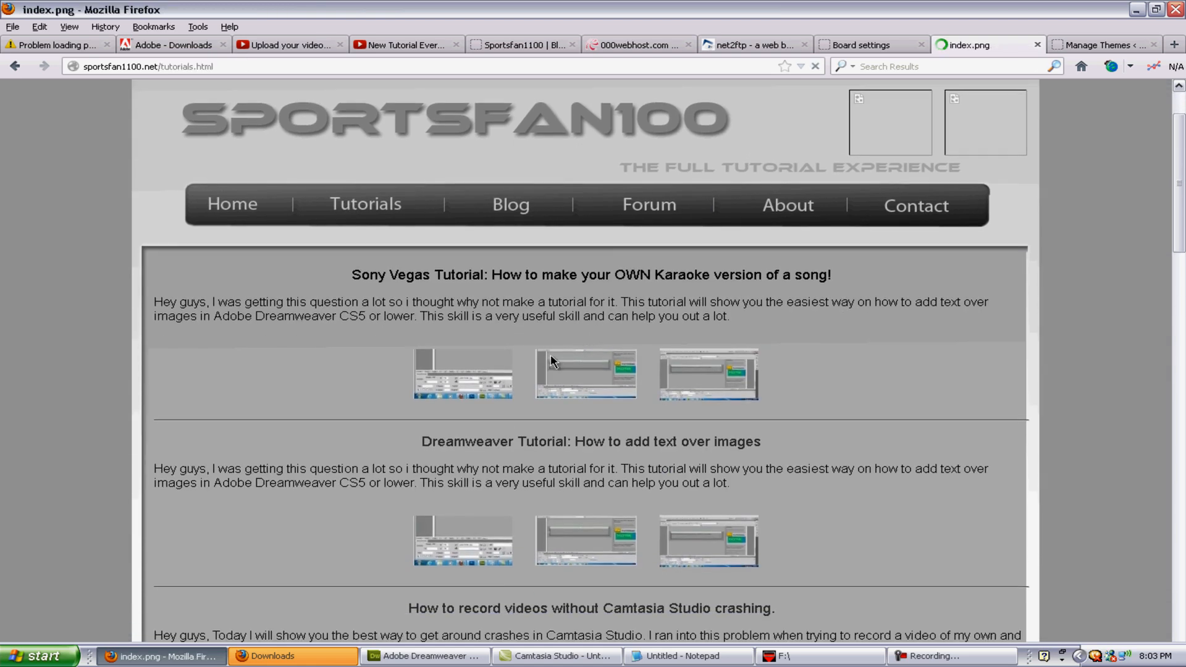
scroll(548, 355, "down", 7)
scroll(548, 354, "up", 12)
left_click(595, 361)
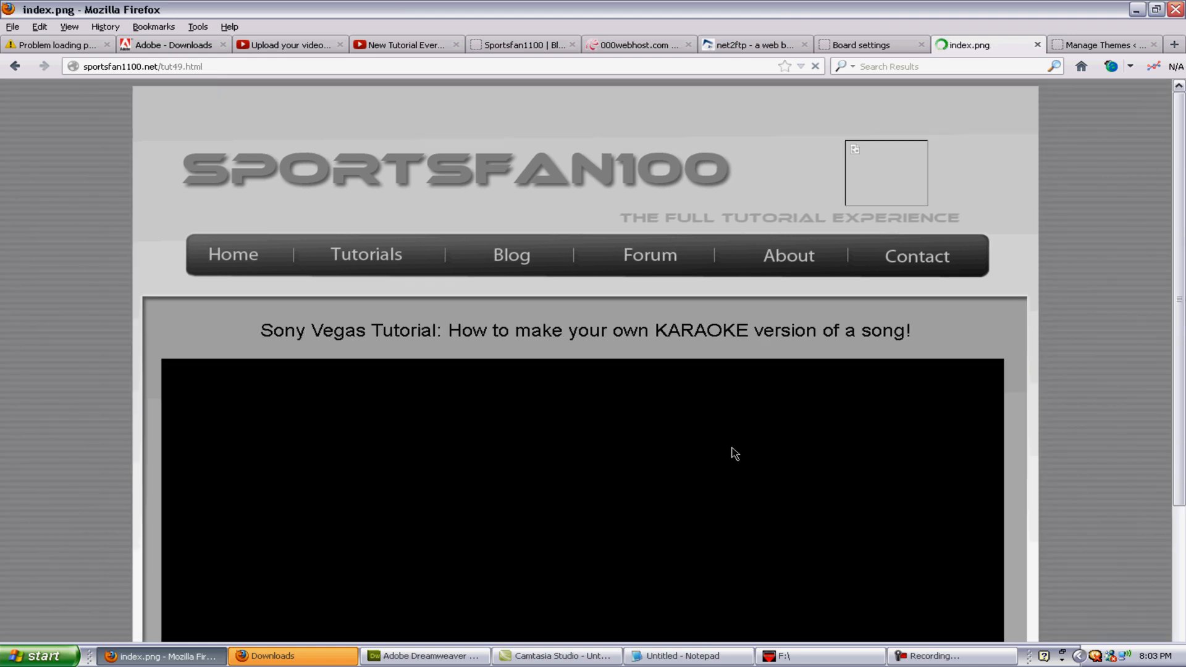
scroll(734, 454, "down", 5)
left_click(17, 69)
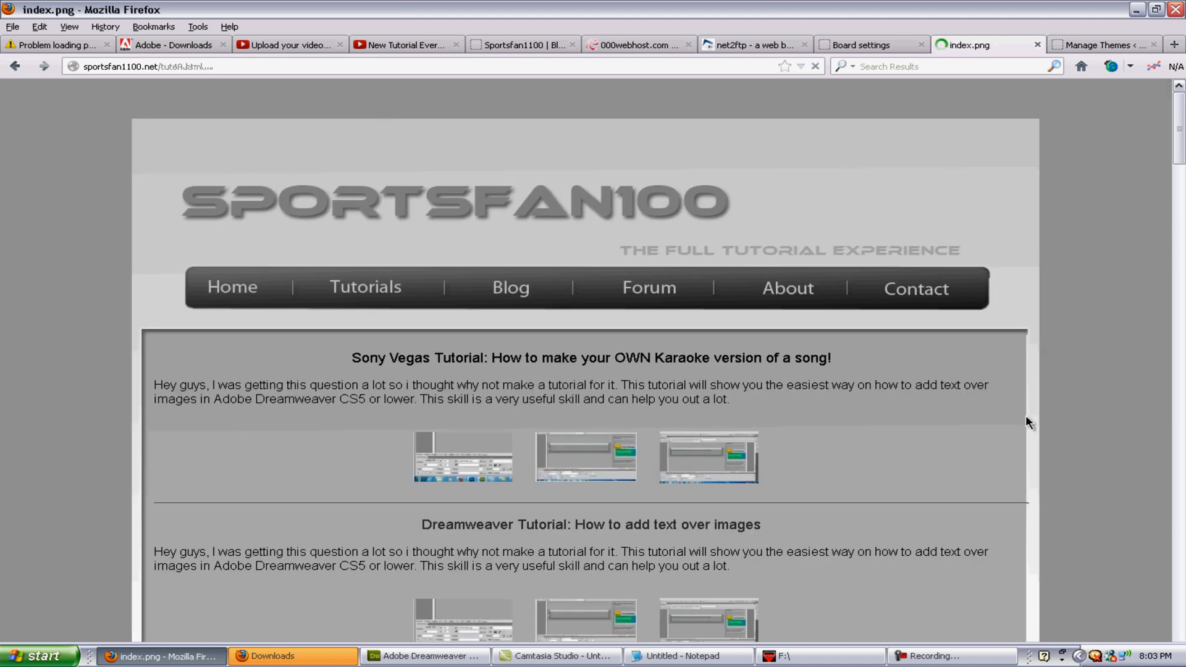
scroll(1025, 422, "down", 2)
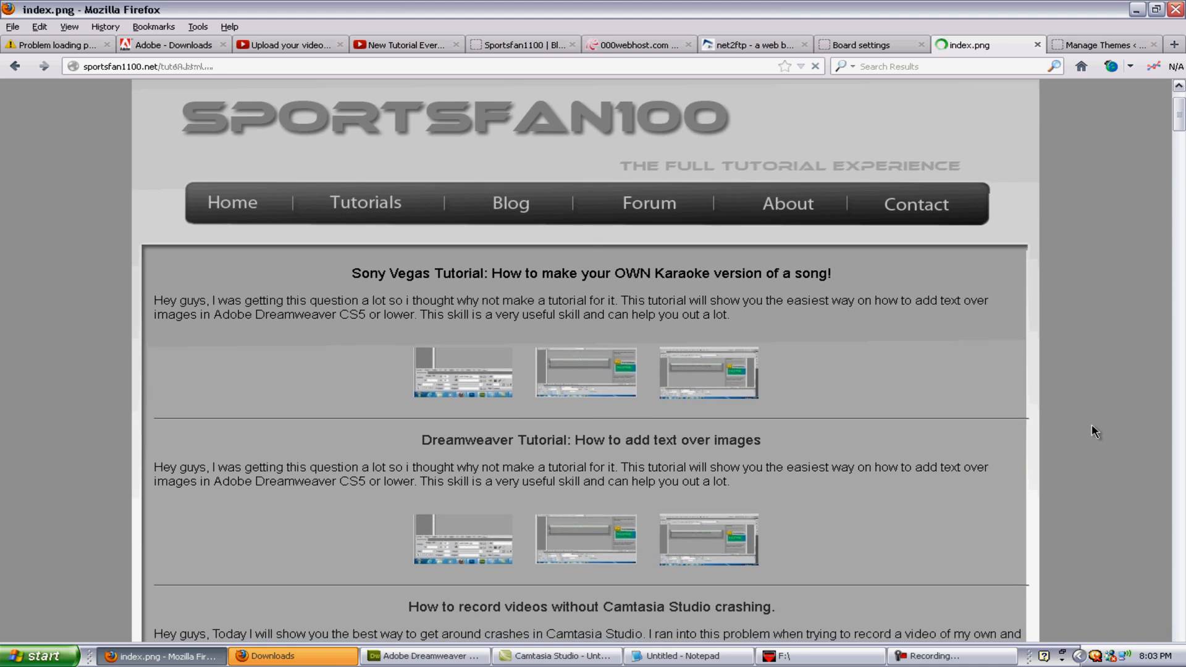
scroll(1086, 419, "up", 2)
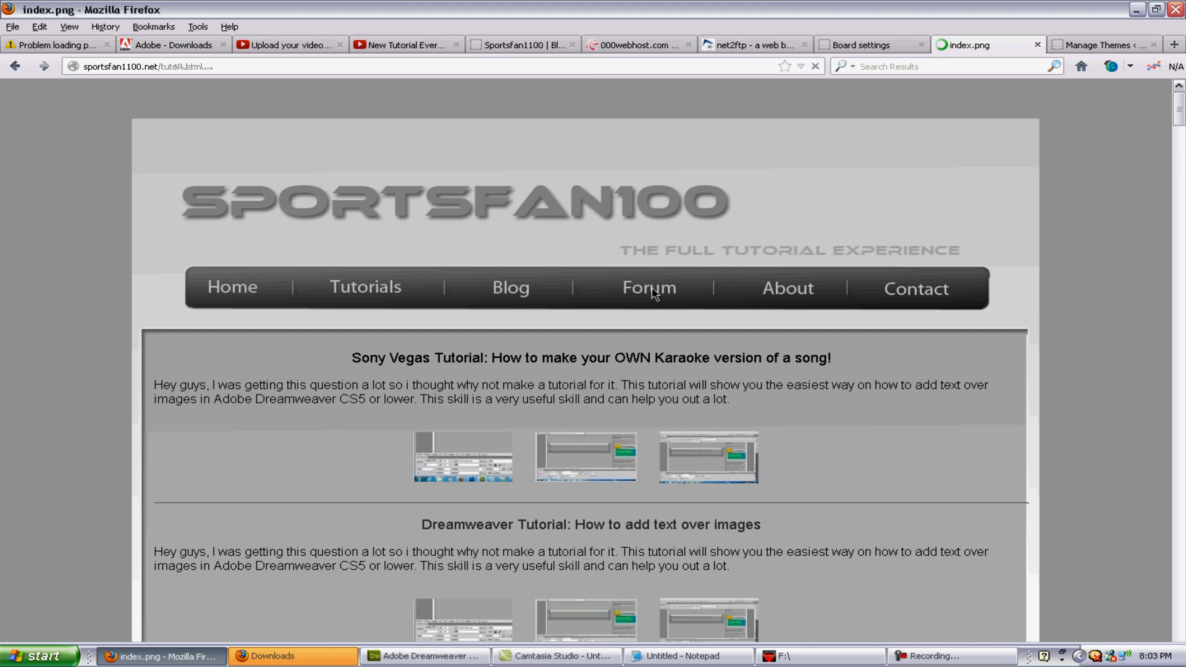
Step: Open the site's new home page and scroll through its update posts
left_click(238, 284)
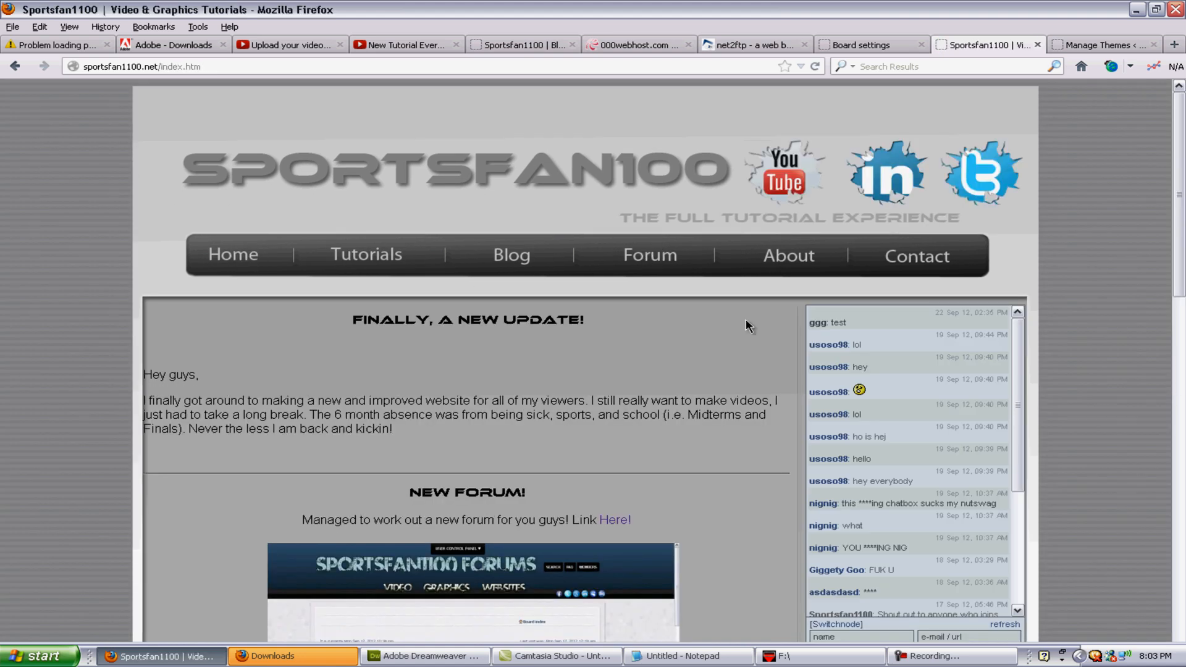
scroll(706, 357, "down", 5)
scroll(695, 363, "up", 5)
scroll(692, 364, "up", 1)
Step: Follow the 'Here!' link to /forum/ and scroll through categories from Sony Vegas to Camtasia Studio
left_click(612, 526)
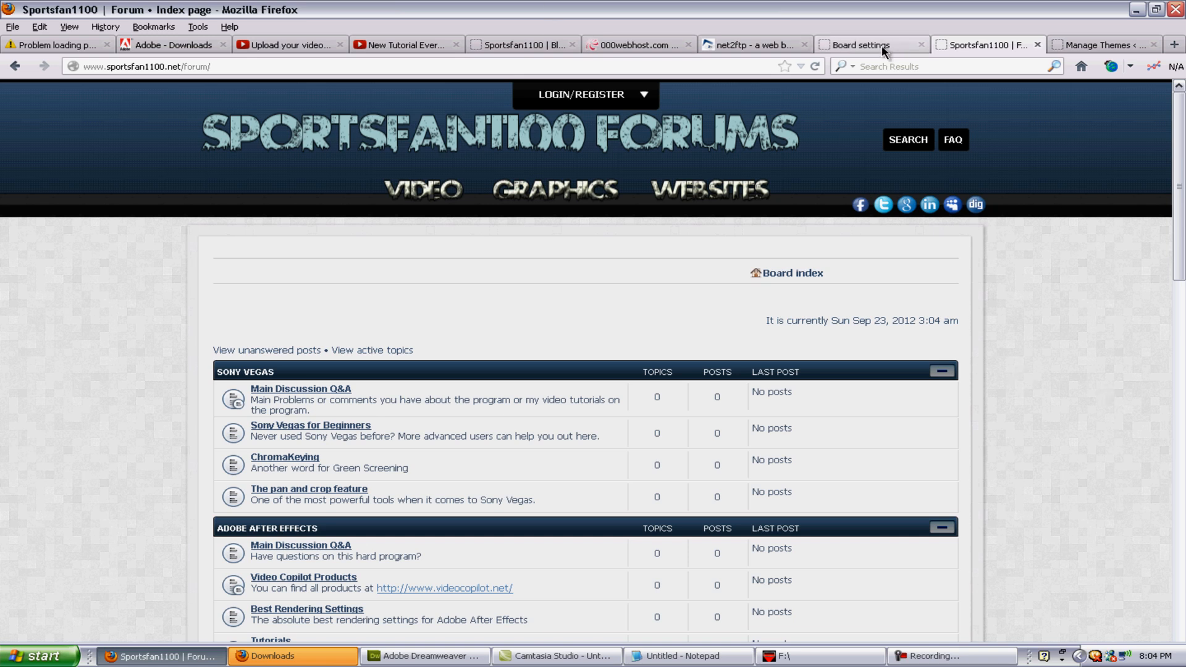
scroll(1048, 298, "down", 5)
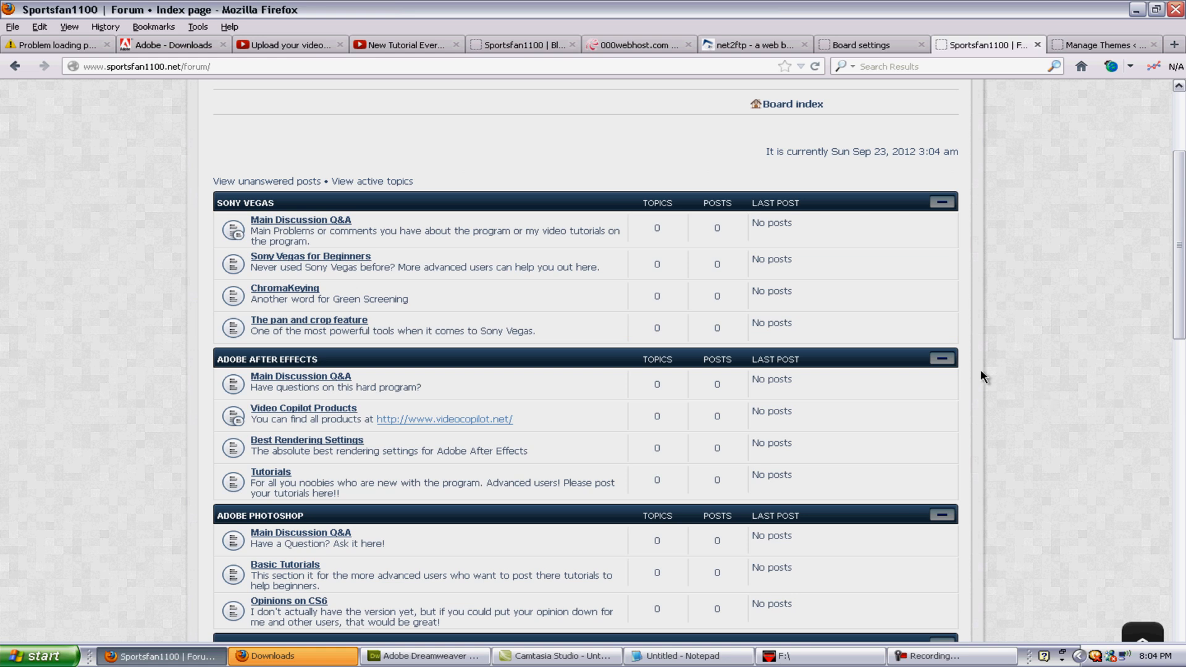
scroll(982, 371, "down", 15)
scroll(834, 468, "up", 15)
scroll(834, 467, "down", 5)
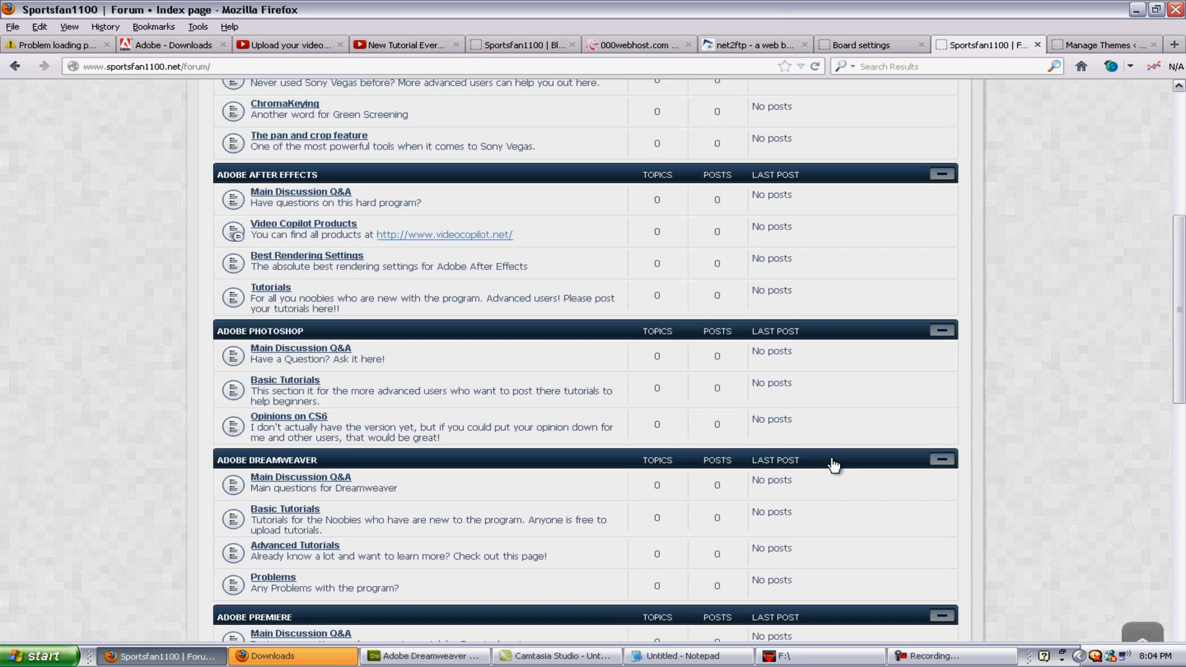
scroll(834, 466, "up", 5)
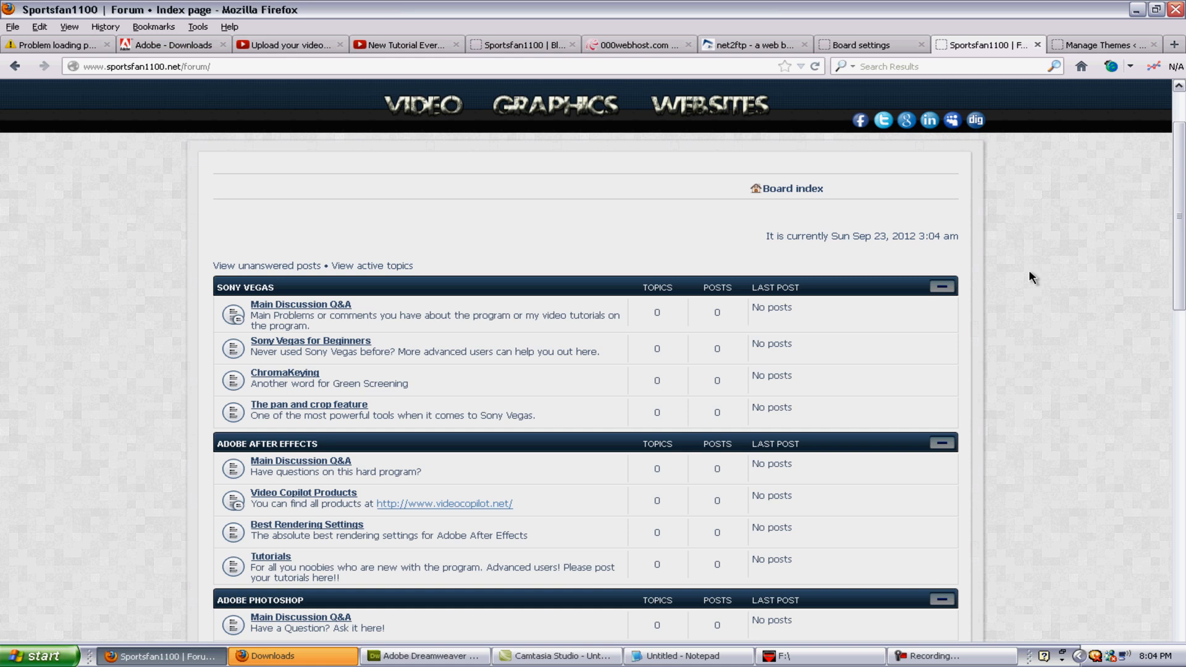
scroll(1007, 420, "down", 2)
scroll(1001, 442, "down", 20)
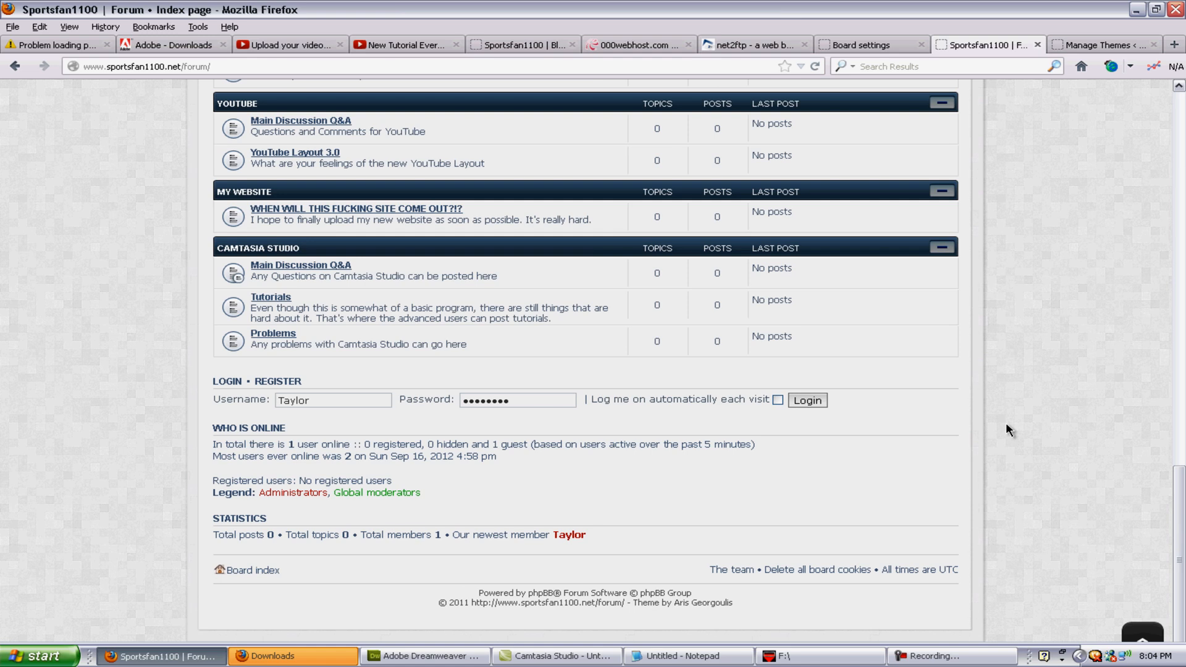
scroll(1007, 430, "up", 20)
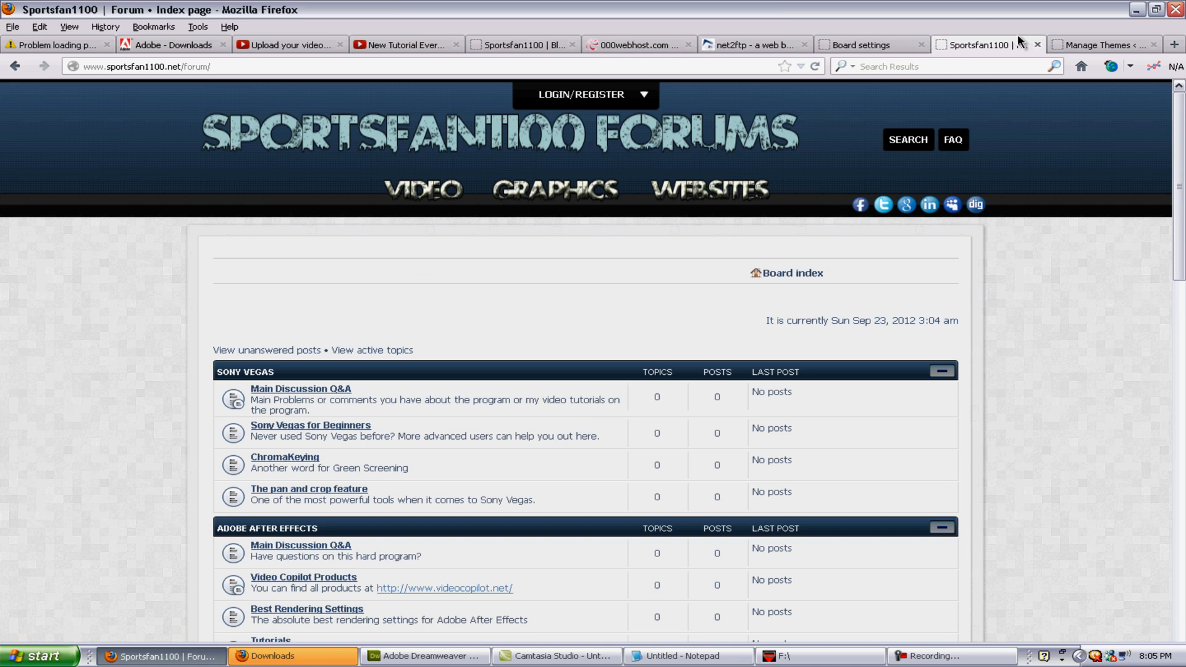
left_click(519, 45)
scroll(1127, 436, "down", 5)
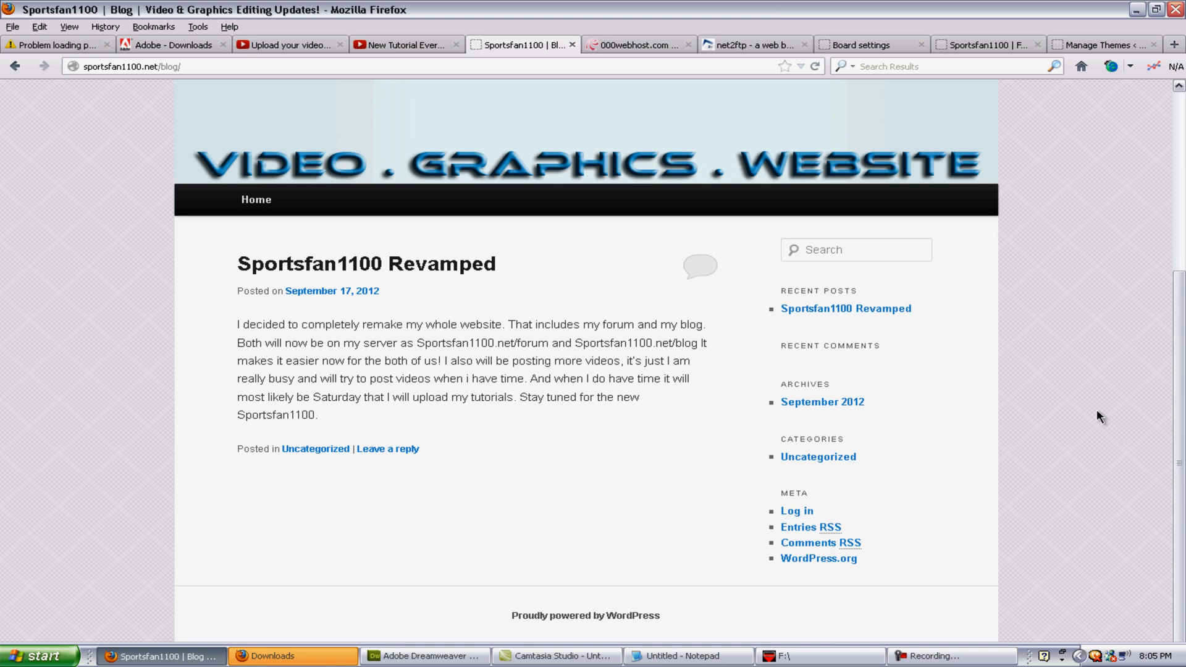
scroll(1096, 409, "up", 5)
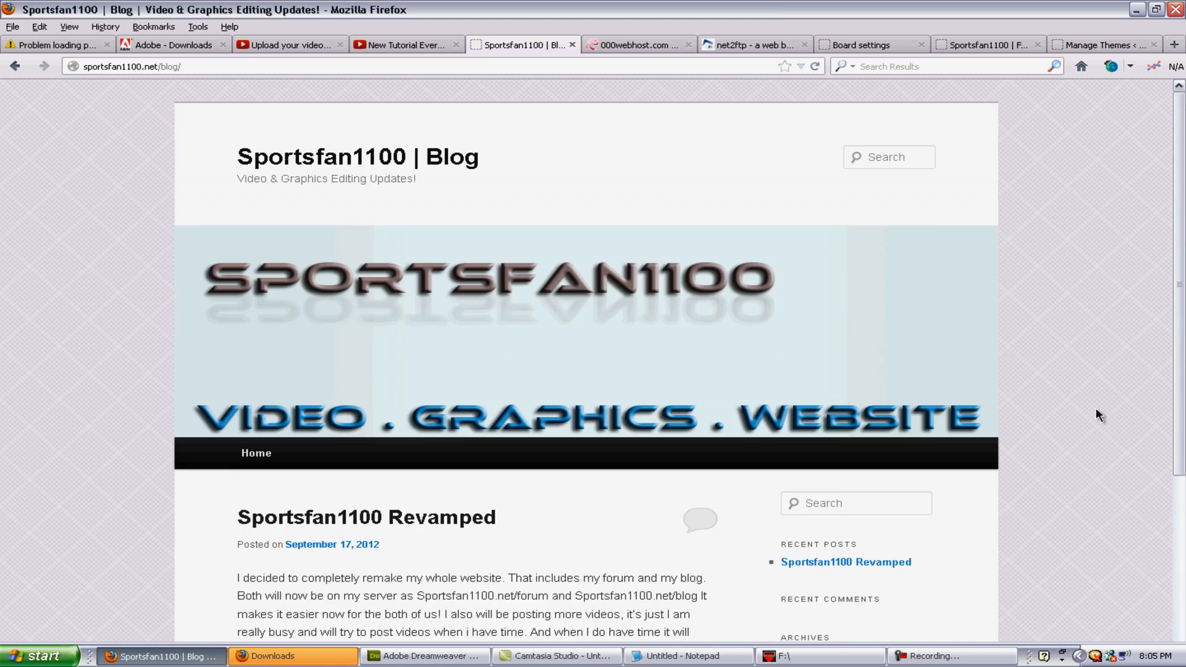
left_click(961, 46)
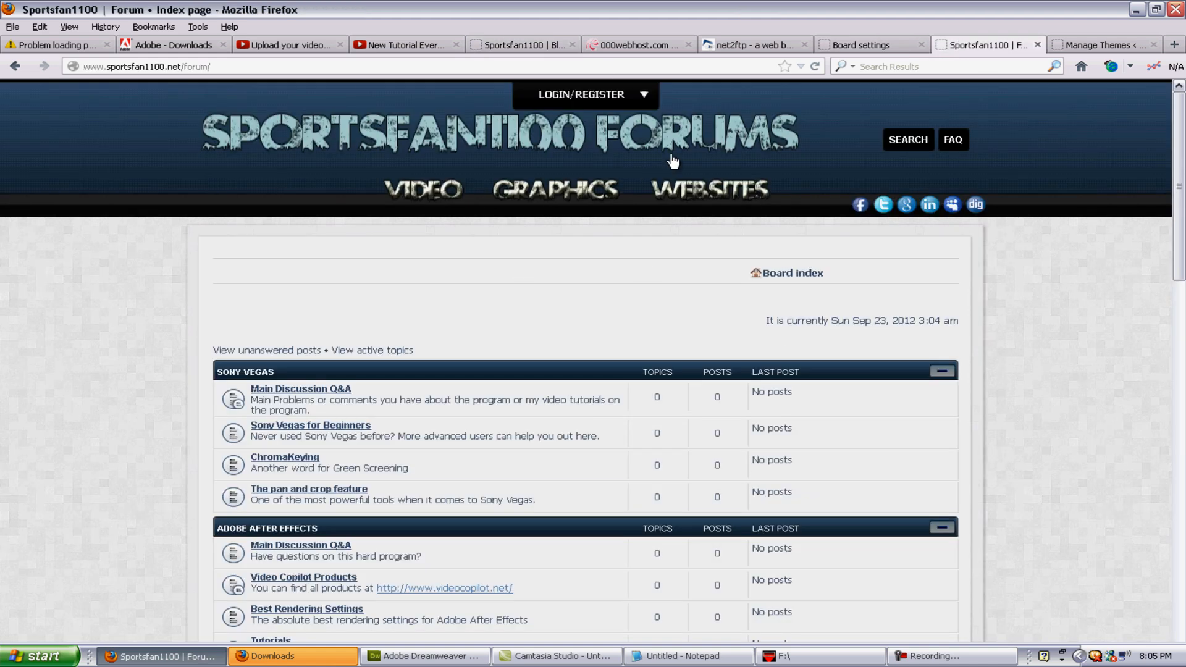
scroll(1060, 378, "down", 4)
scroll(1061, 377, "down", 3)
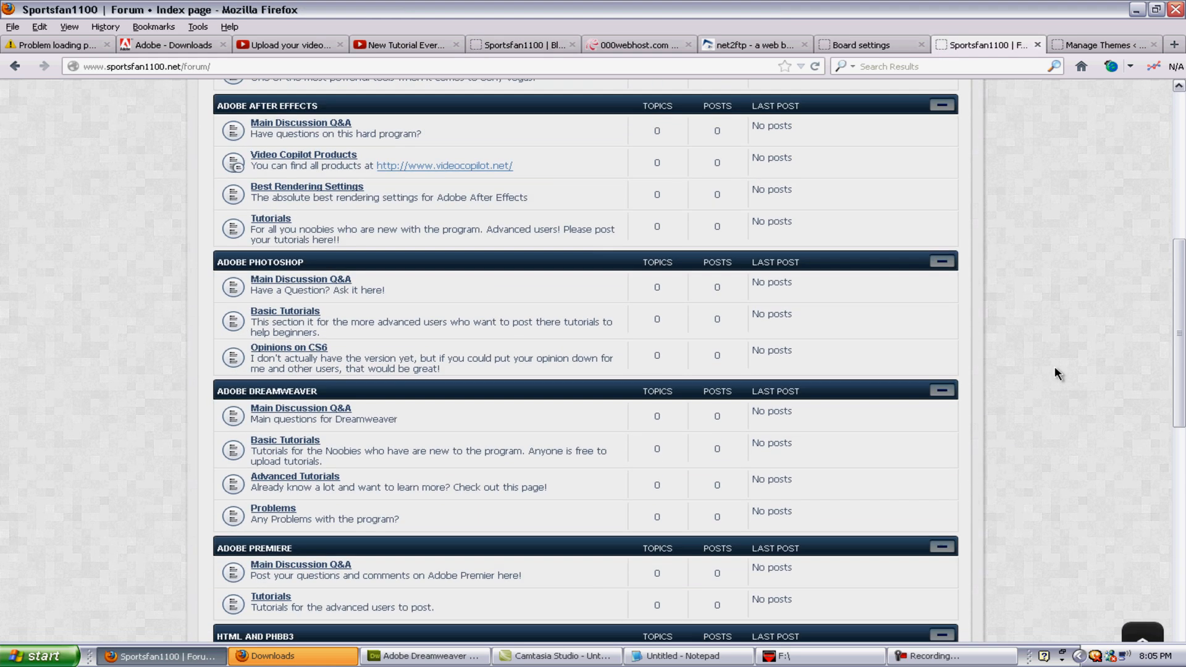
scroll(1040, 431, "down", 5)
scroll(1040, 432, "up", 12)
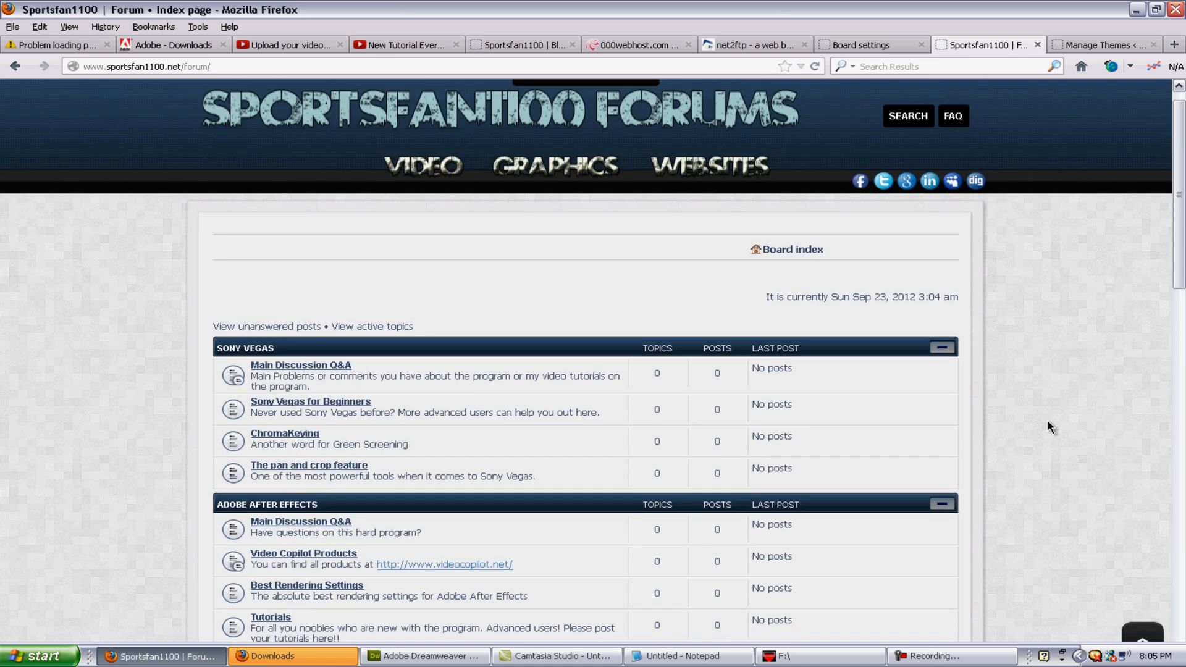
scroll(986, 439, "down", 5)
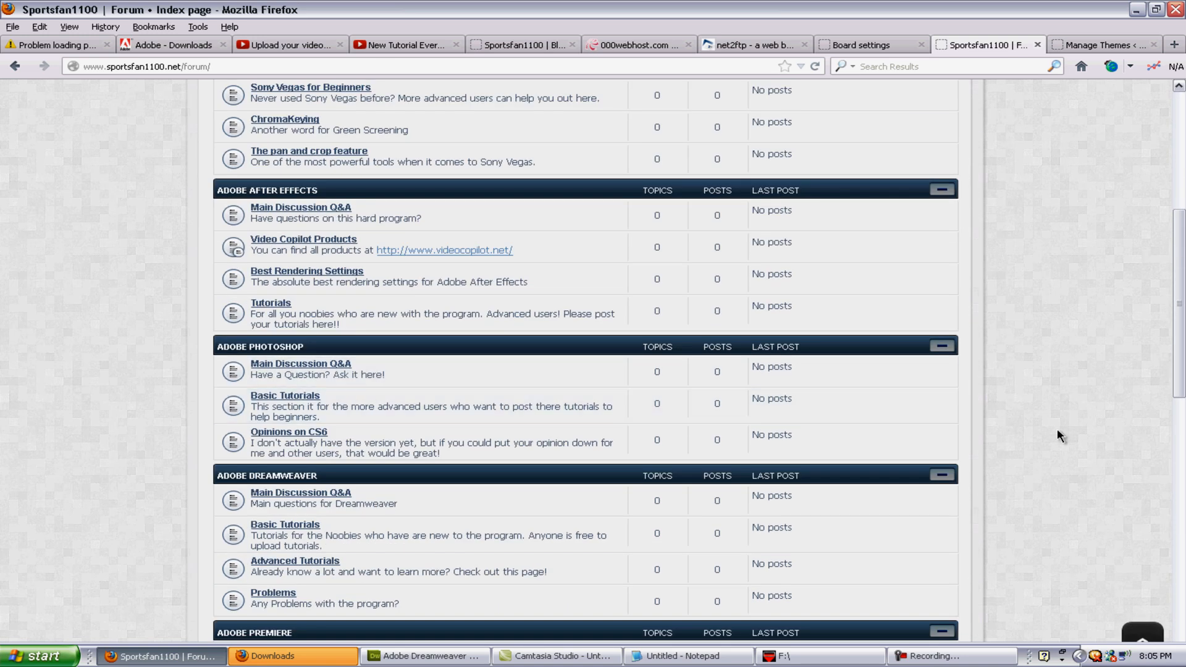
scroll(1060, 435, "down", 3)
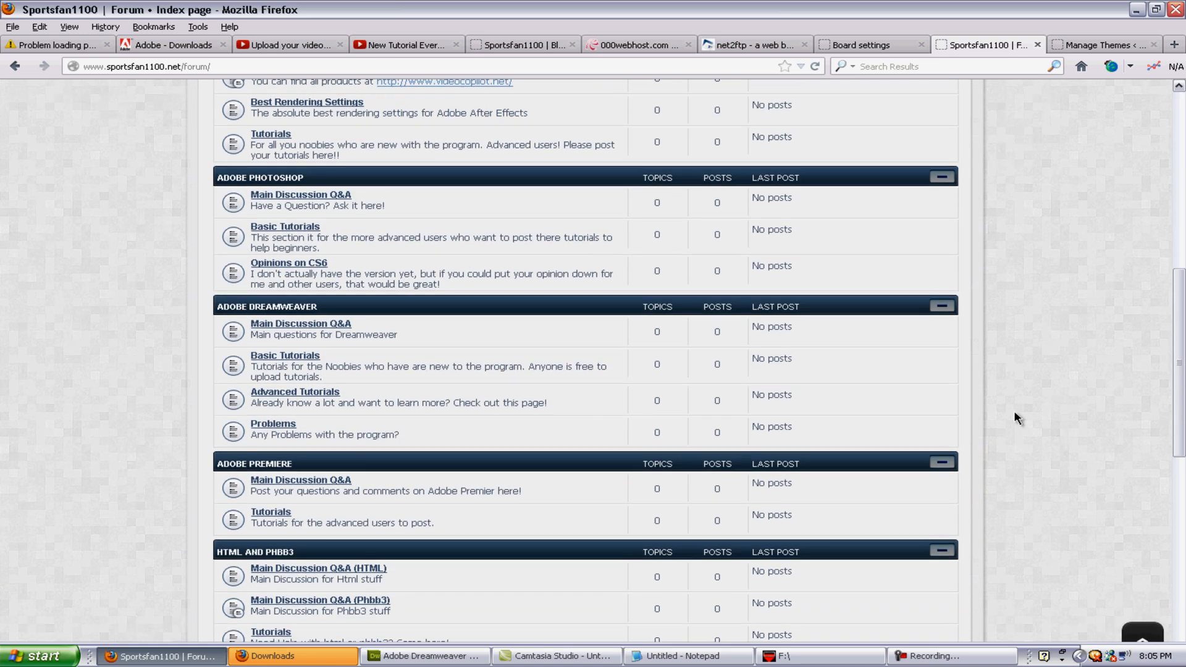
scroll(1073, 417, "down", 2)
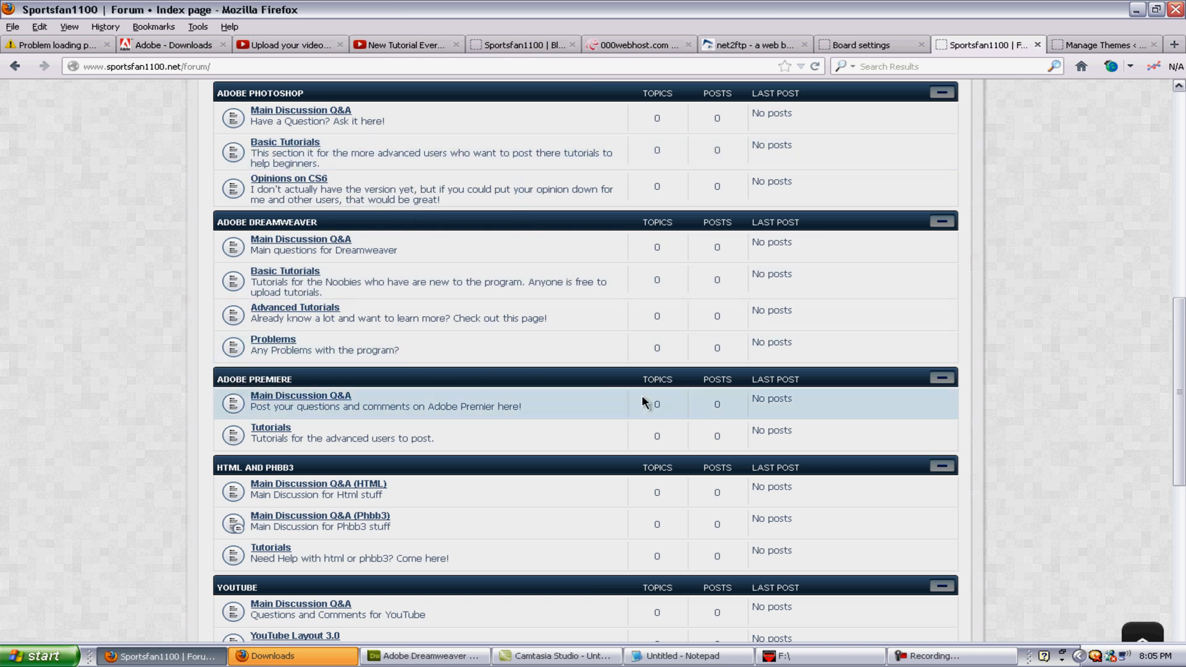
scroll(266, 371, "down", 3)
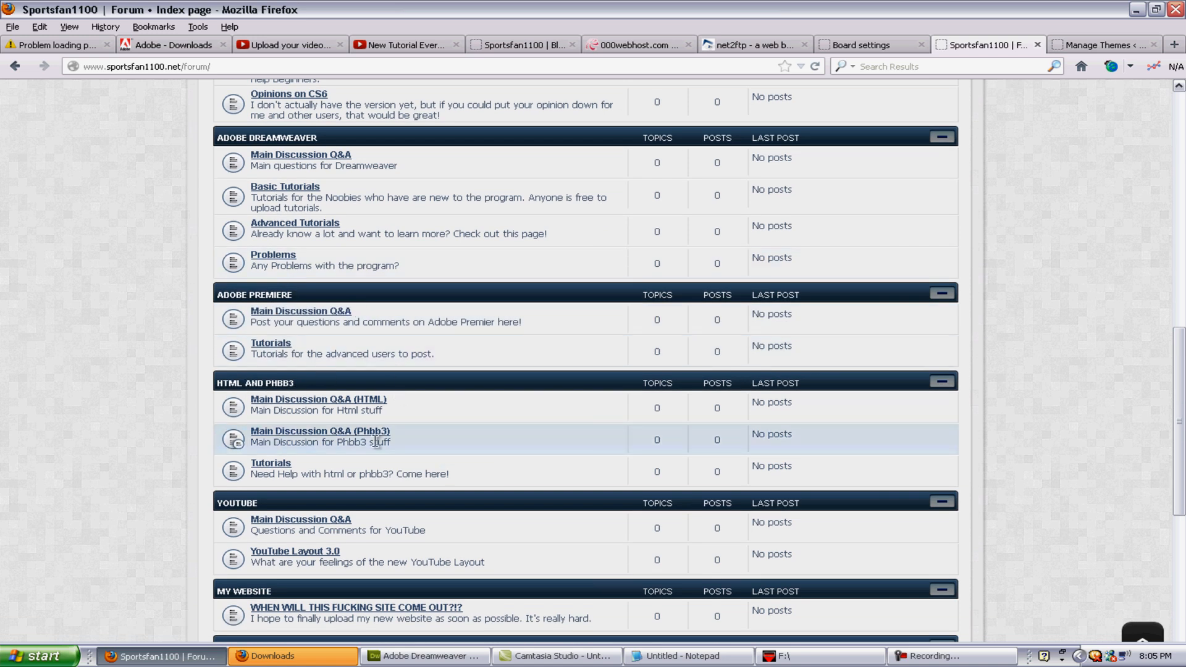
scroll(369, 444, "down", 6)
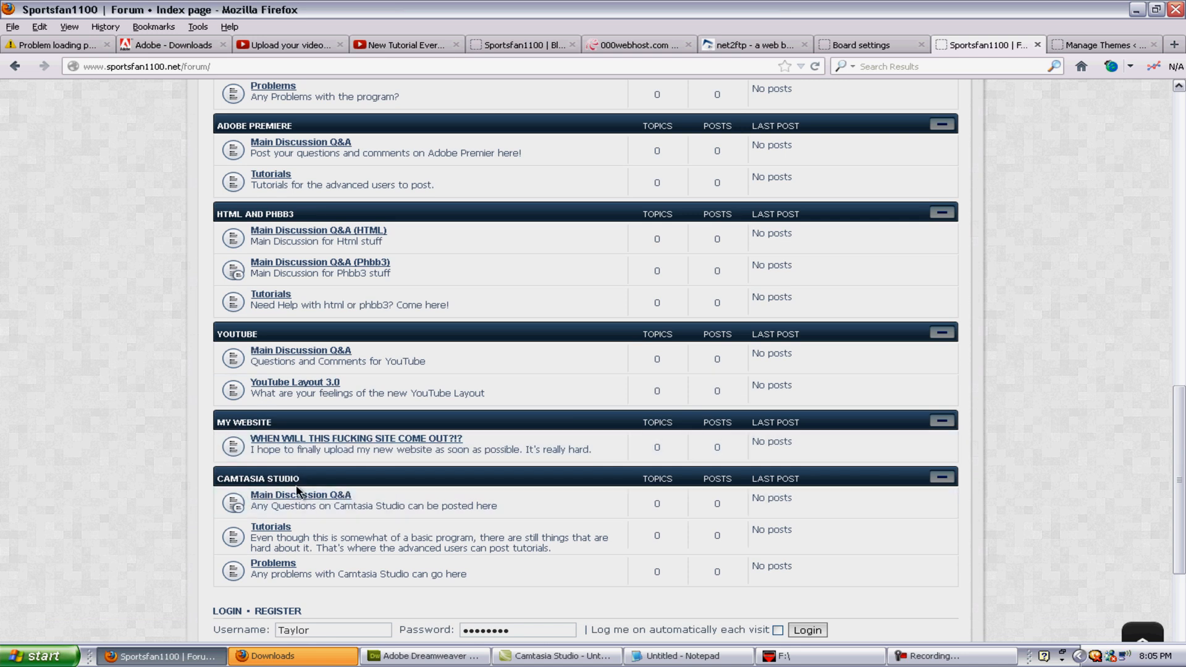
Step: Scroll the forum, glance at Board settings, then go back to 'Sportsfan1100 | Video & Graphics Tutorials'
scroll(355, 473, "up", 15)
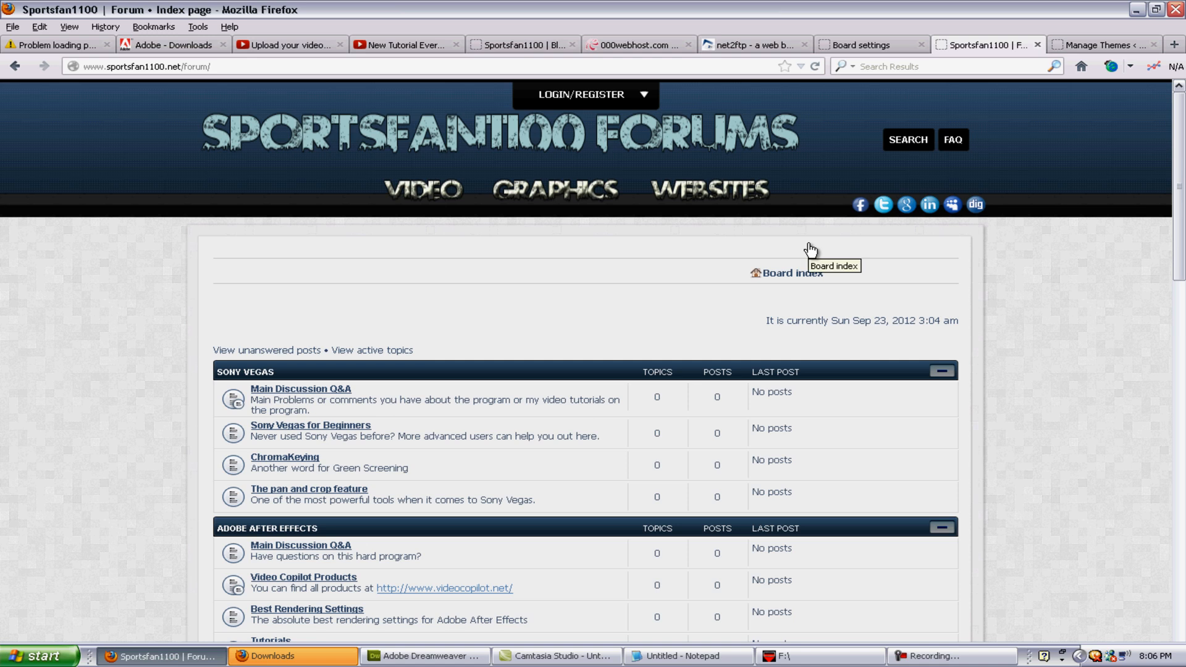
scroll(1050, 458, "down", 15)
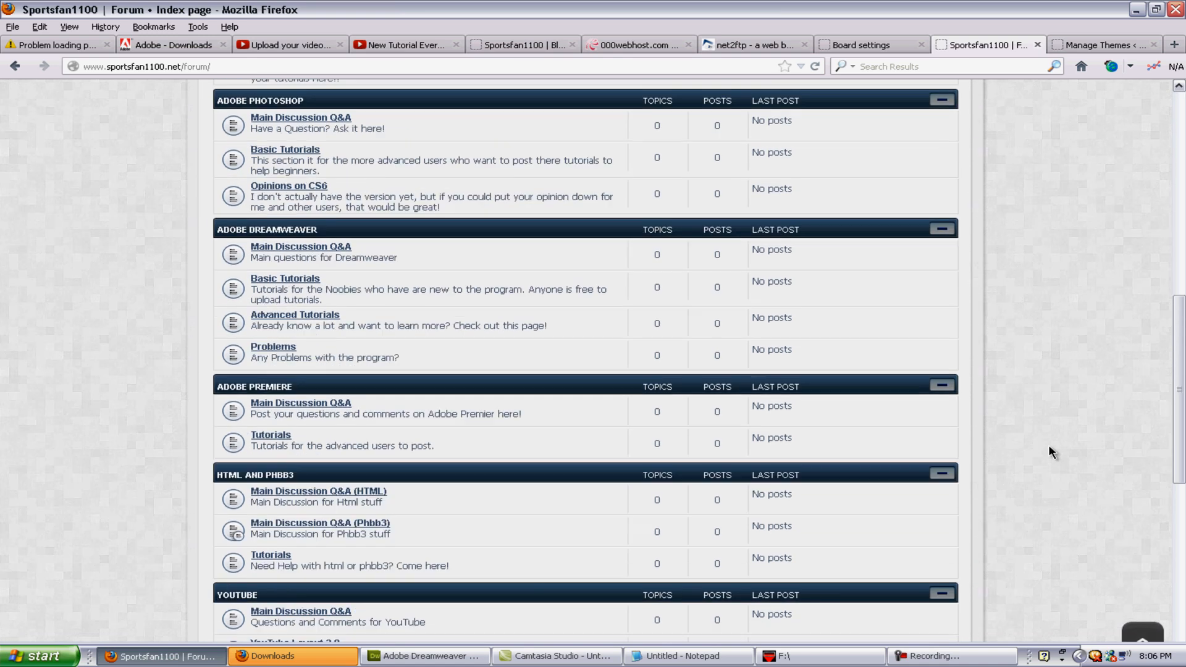
scroll(1050, 431, "up", 15)
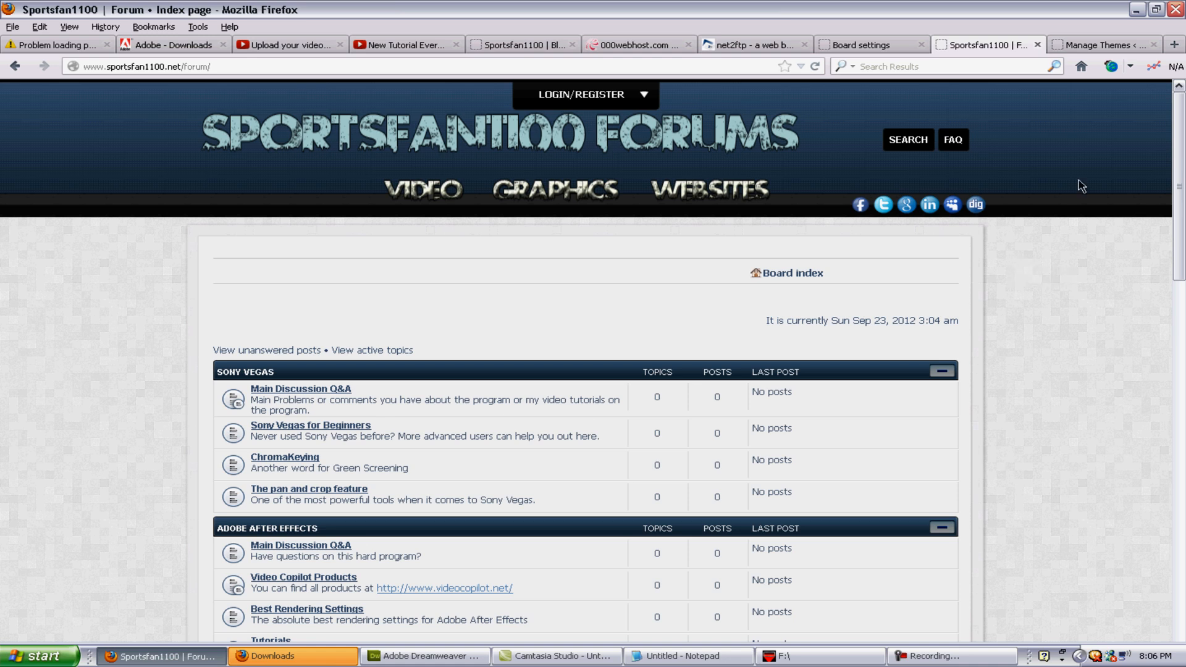
left_click(846, 45)
left_click(958, 45)
right_click(13, 65)
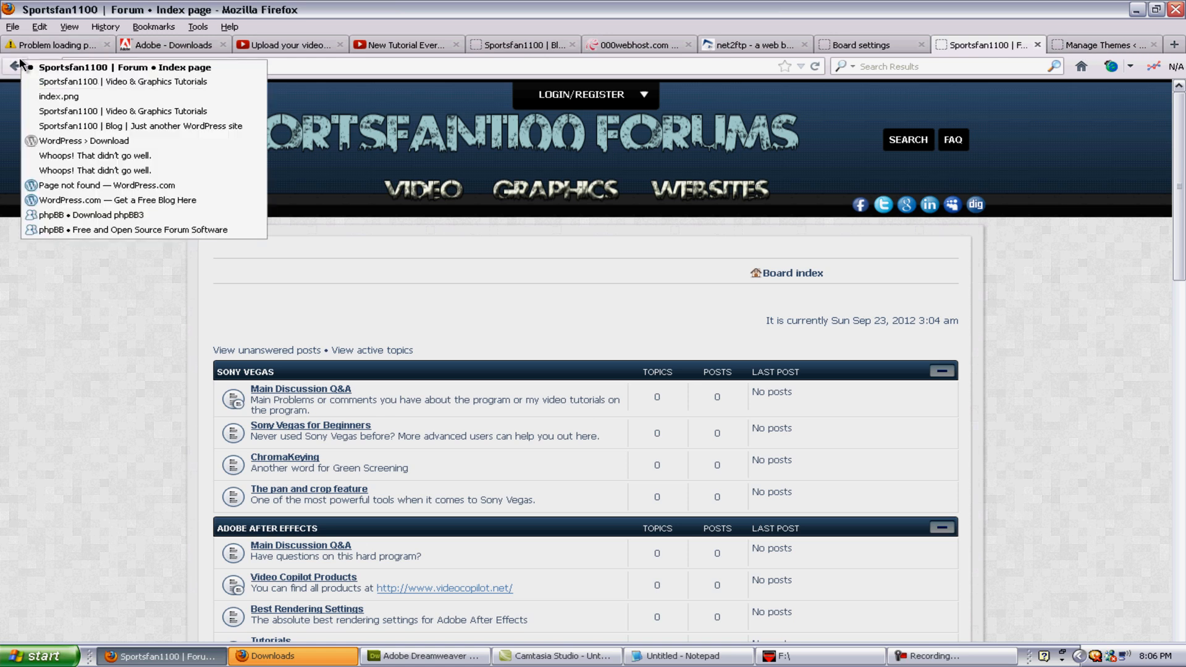
left_click(118, 81)
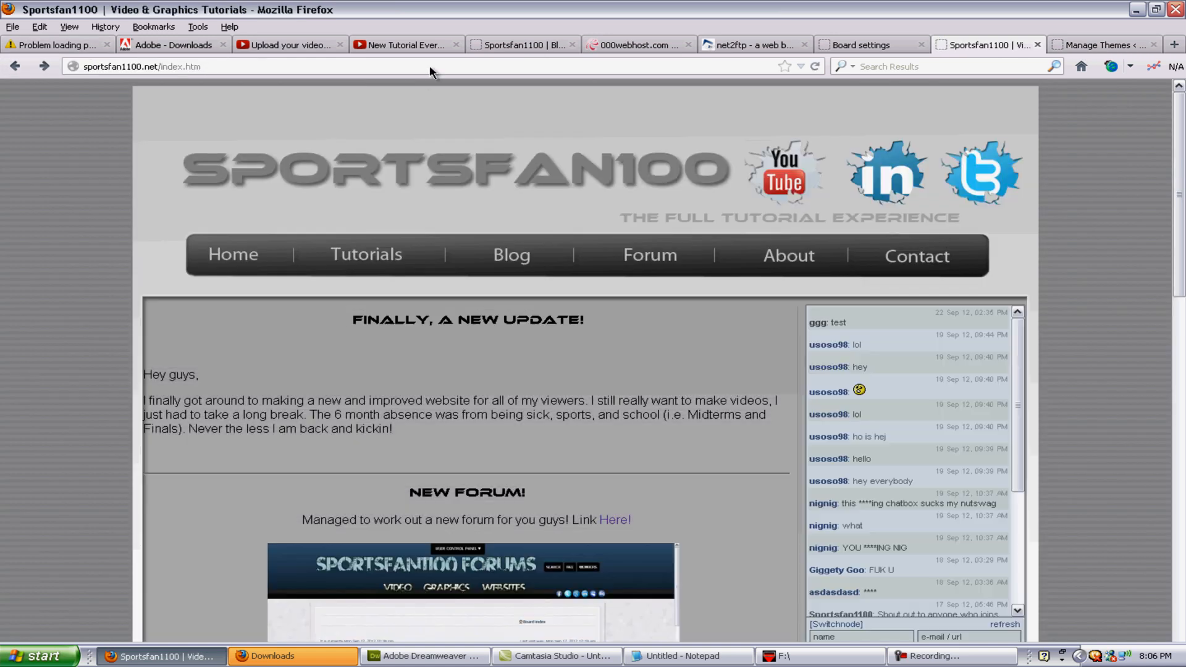